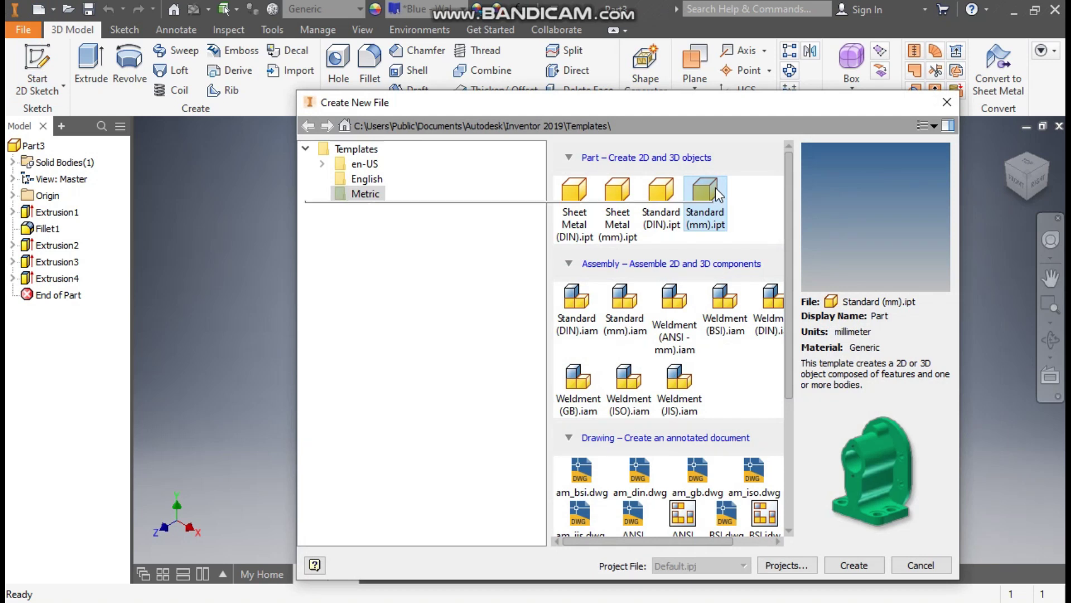
- Create a new Standard (mm).ipt part and start a 2D sketch on the XZ plane, rotating the view upright
click(859, 567)
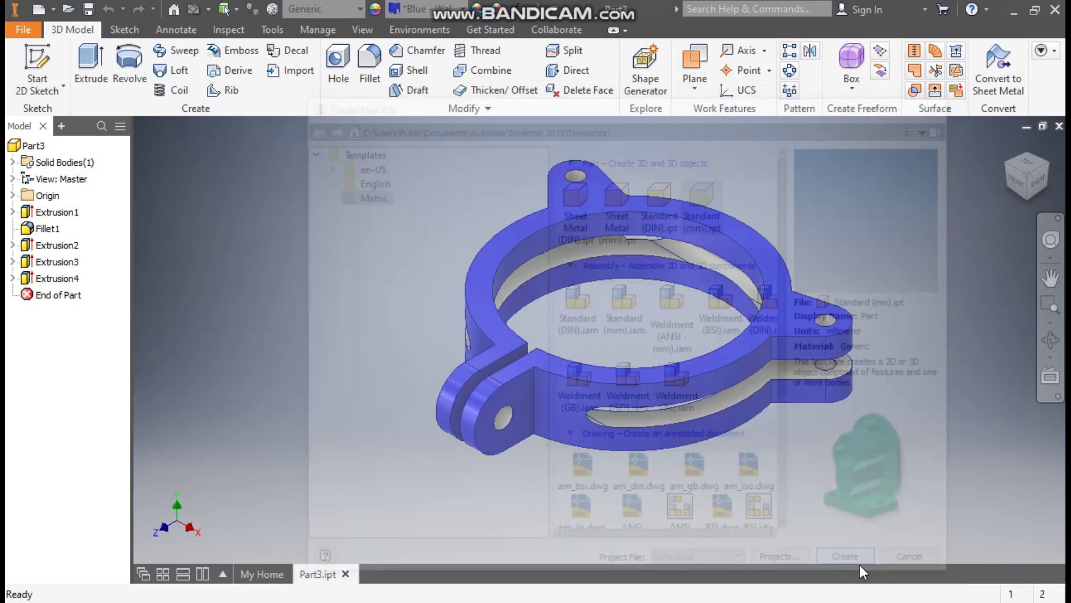
click(52, 55)
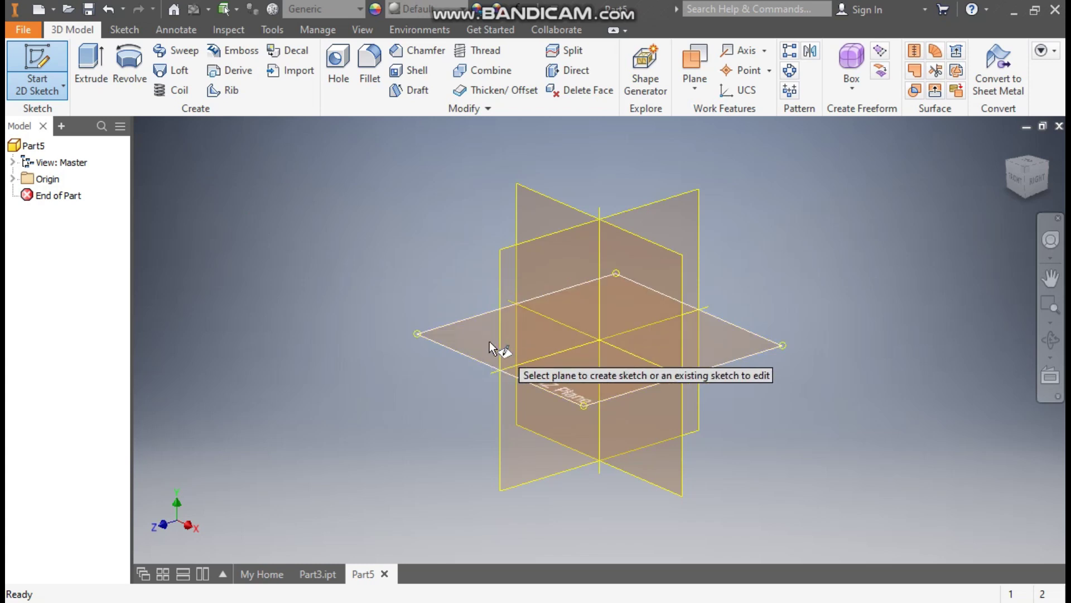
click(470, 334)
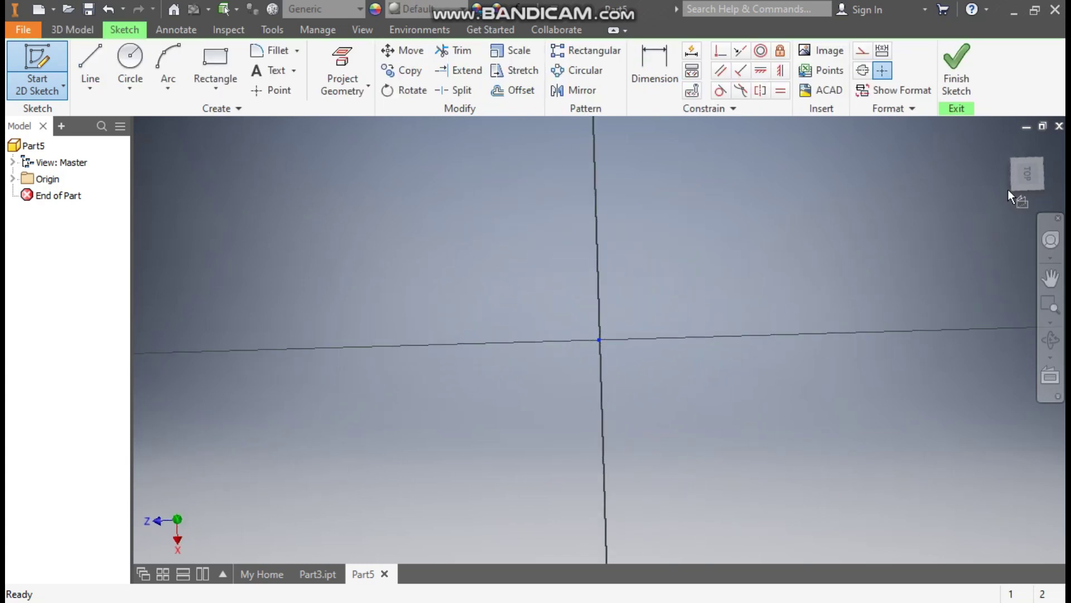
click(1040, 143)
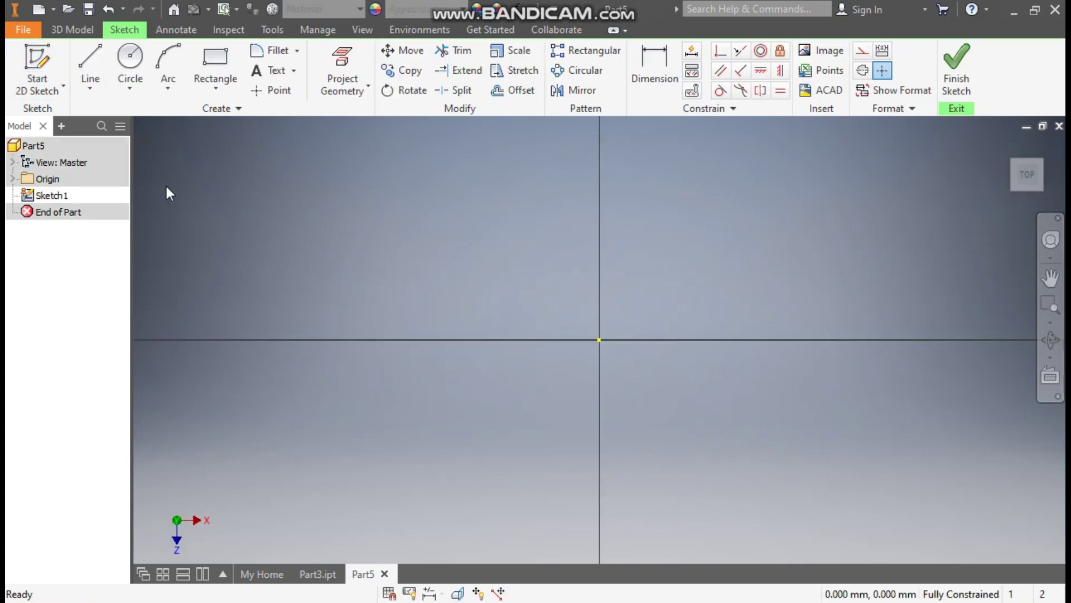
- Sketch two concentric circles centred on the origin with diameters of 120 mm and 100 mm
click(134, 59)
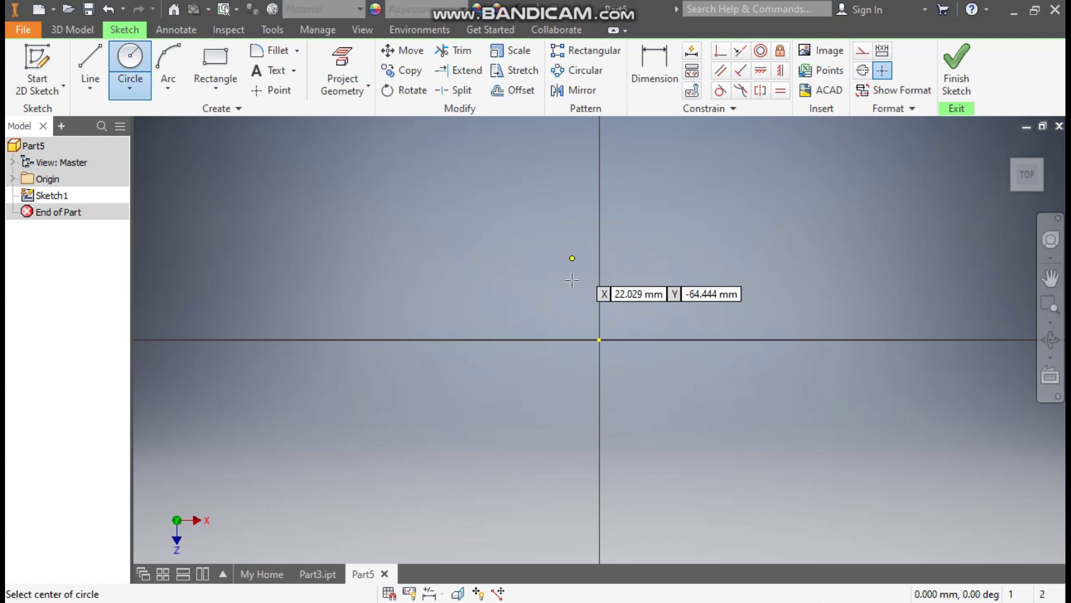
click(599, 340)
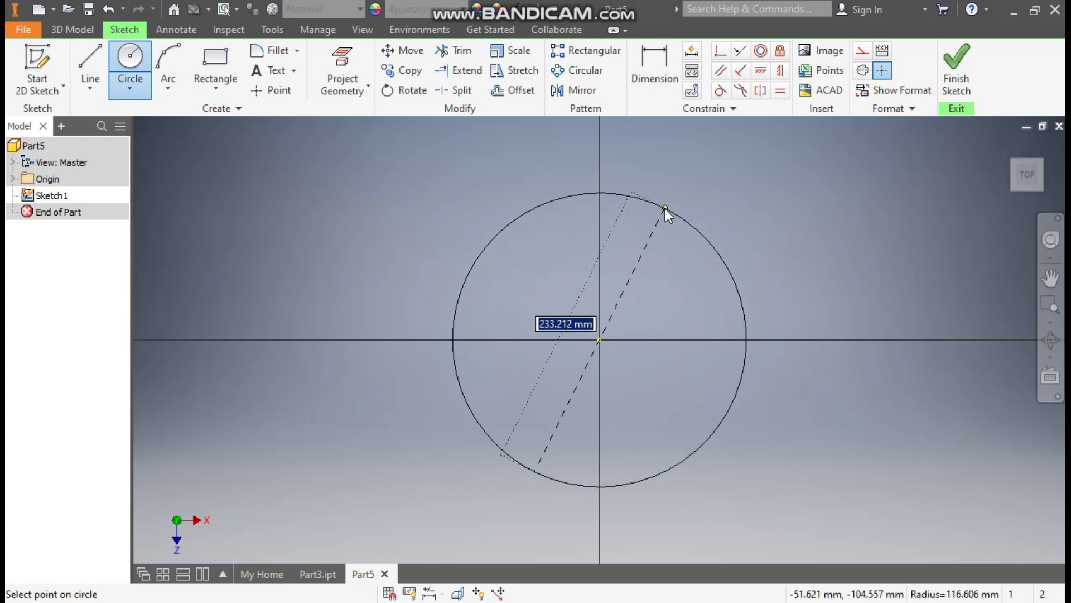
text(120)
key(Return)
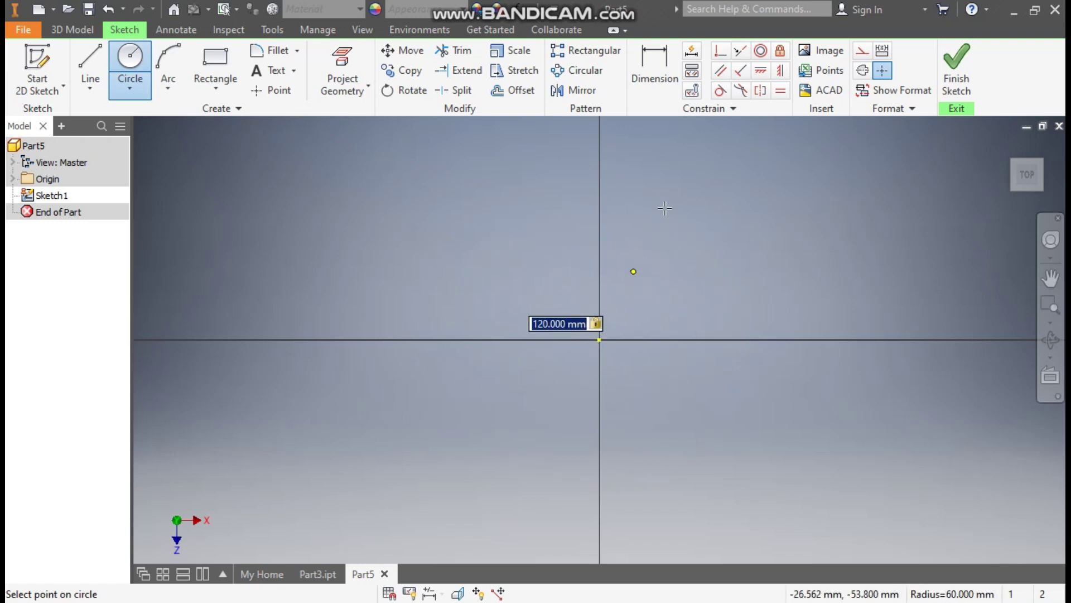
click(599, 340)
text(100)
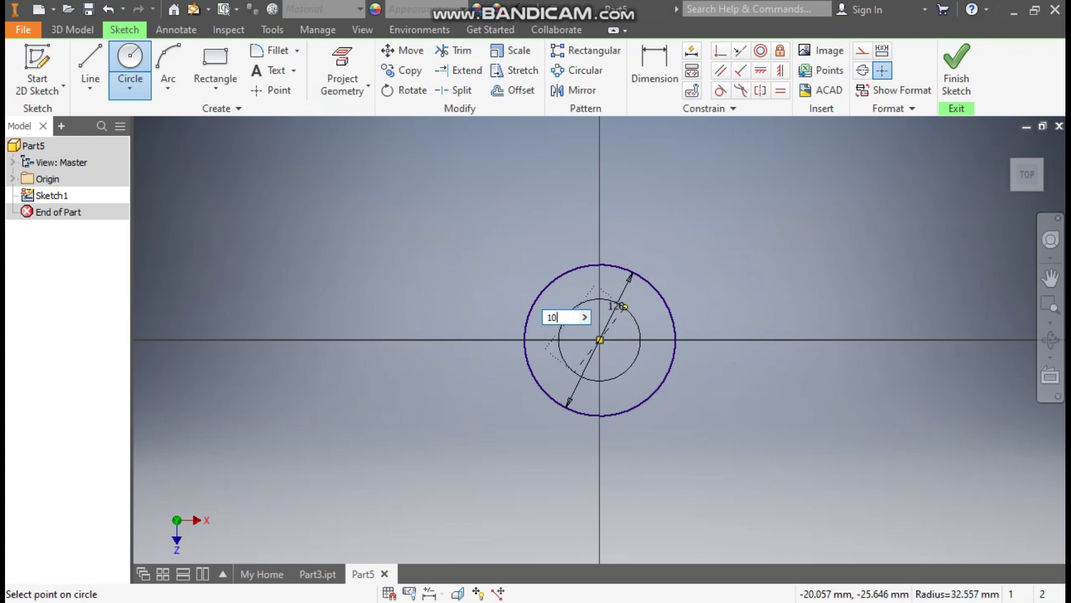
key(Return)
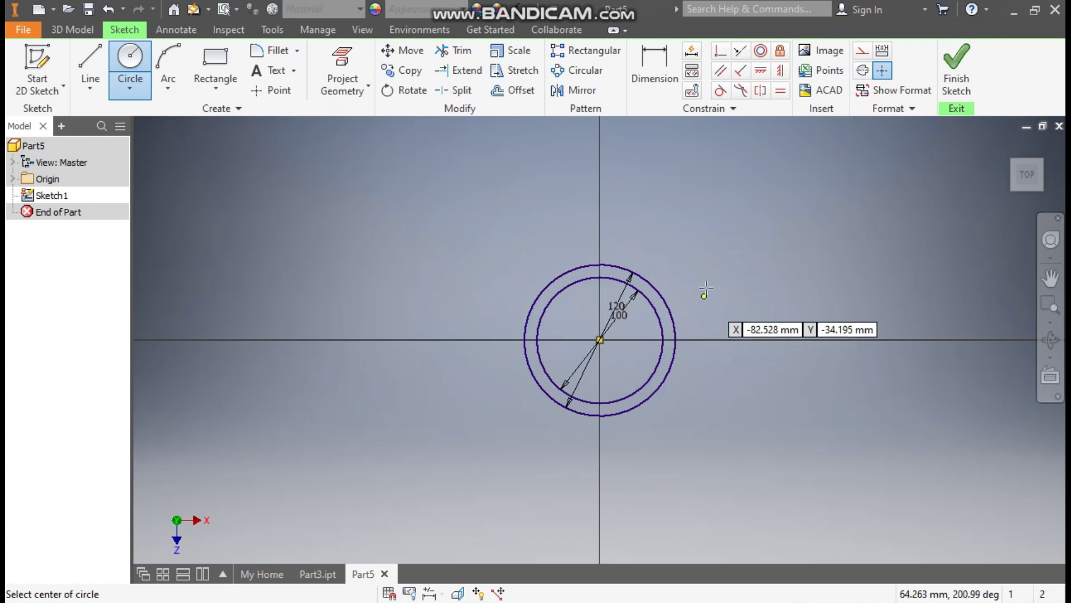
- Sketch concentric 20 mm and 8 mm diameter circles outside the ring's upper right, centred about 114 mm from the origin
click(718, 258)
text(20)
key(Return)
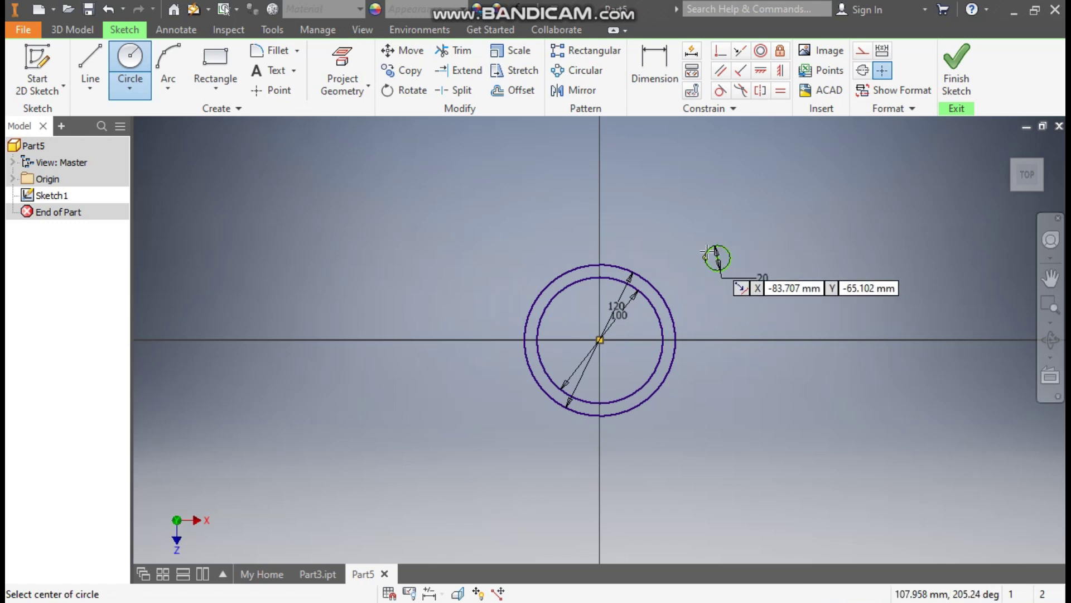
scroll(719, 259, up, 3)
click(718, 258)
text(8)
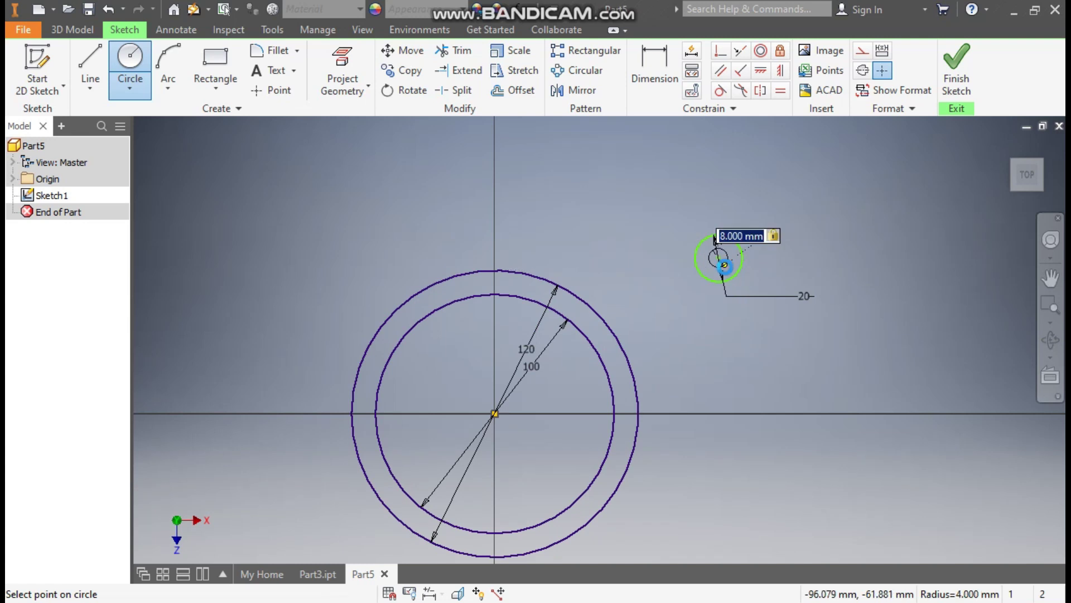
key(Return)
key(Escape)
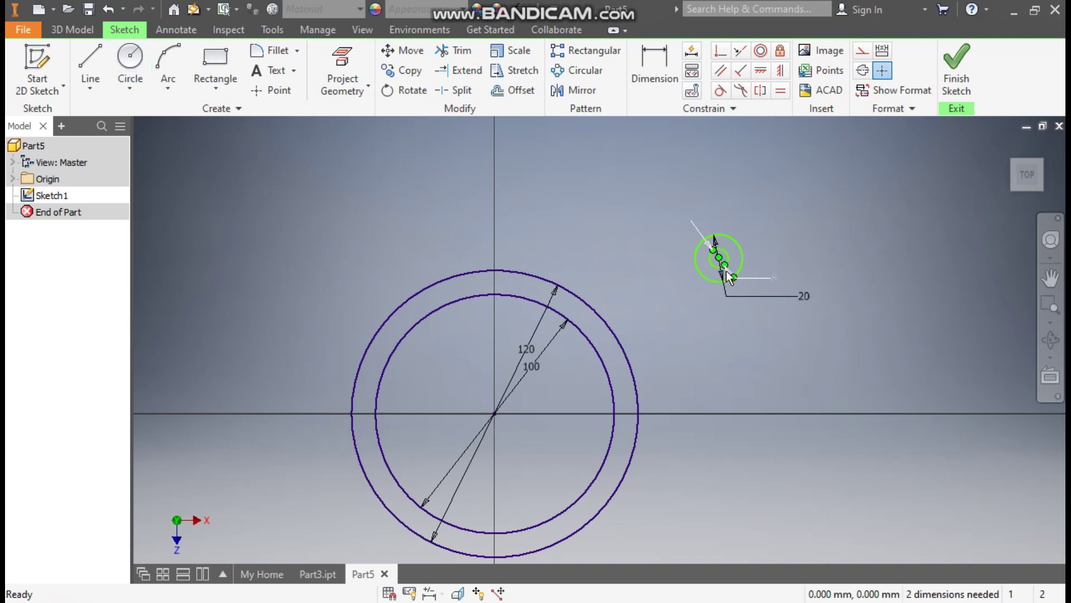
- Draw a line from the small circles' centre to the origin and a horizontal line from the origin to the 120 mm circle
middle_drag(674, 292, 691, 251)
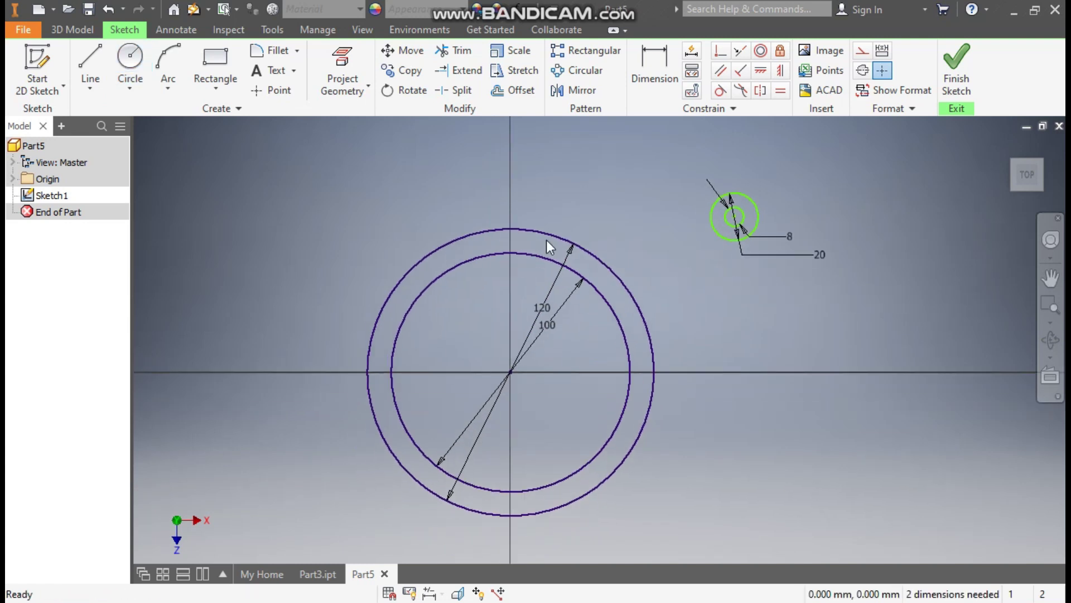
click(93, 60)
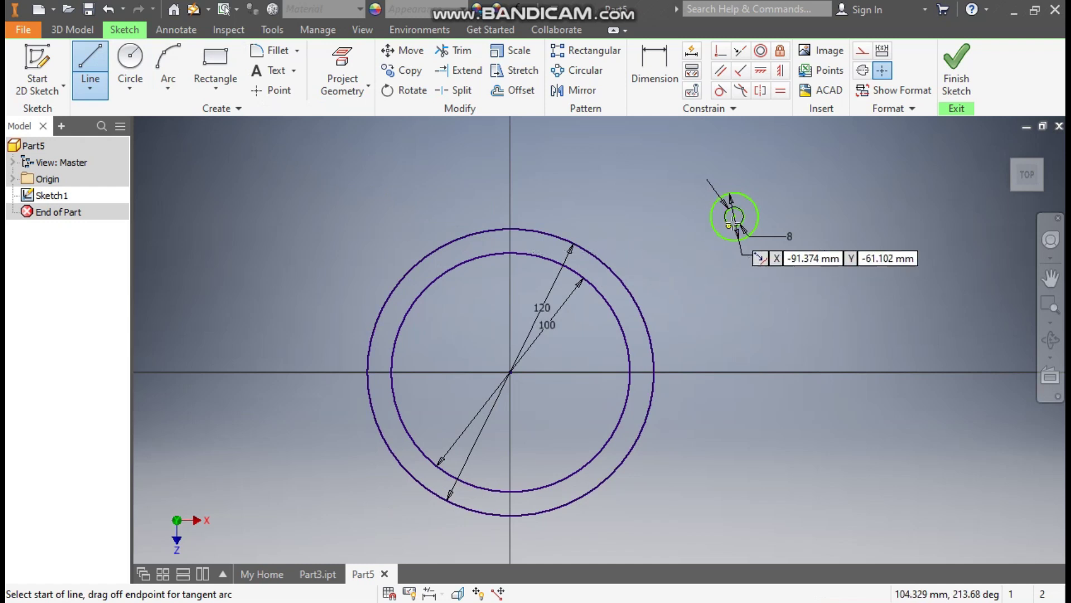
click(733, 216)
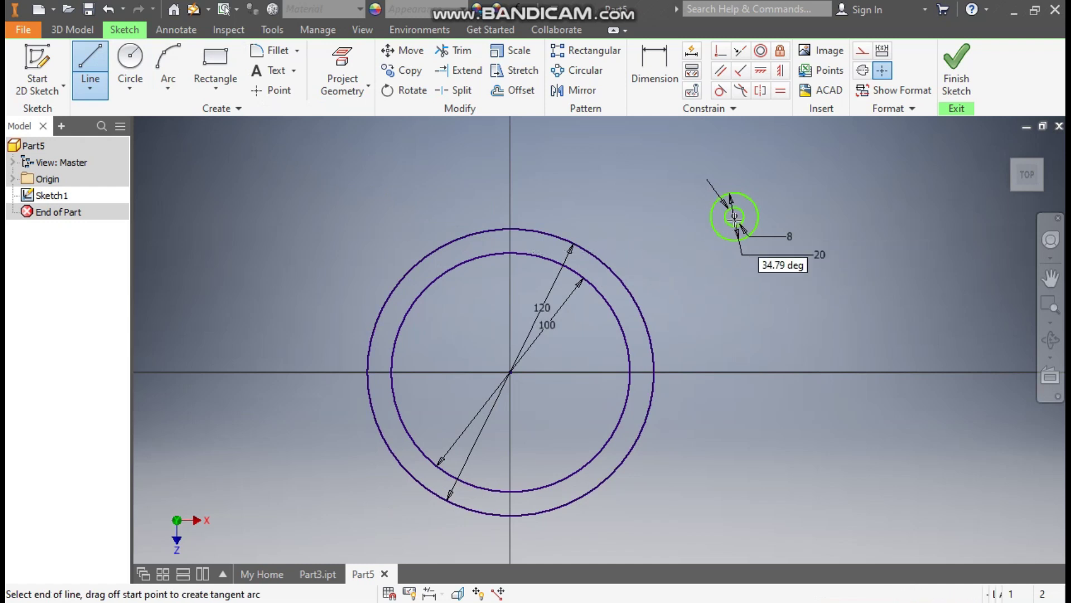
click(509, 371)
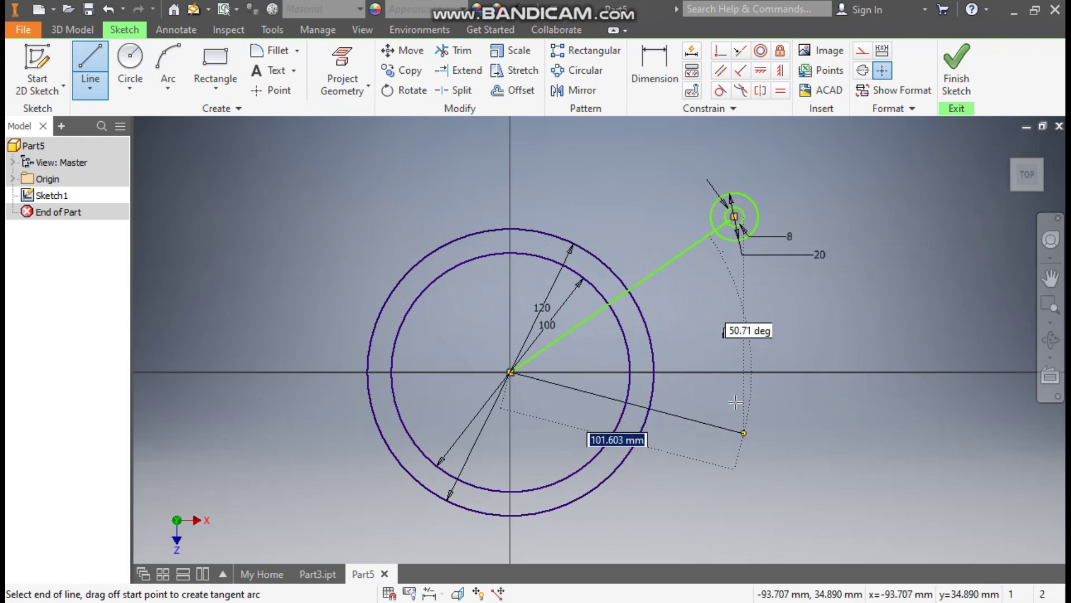
double_click(655, 371)
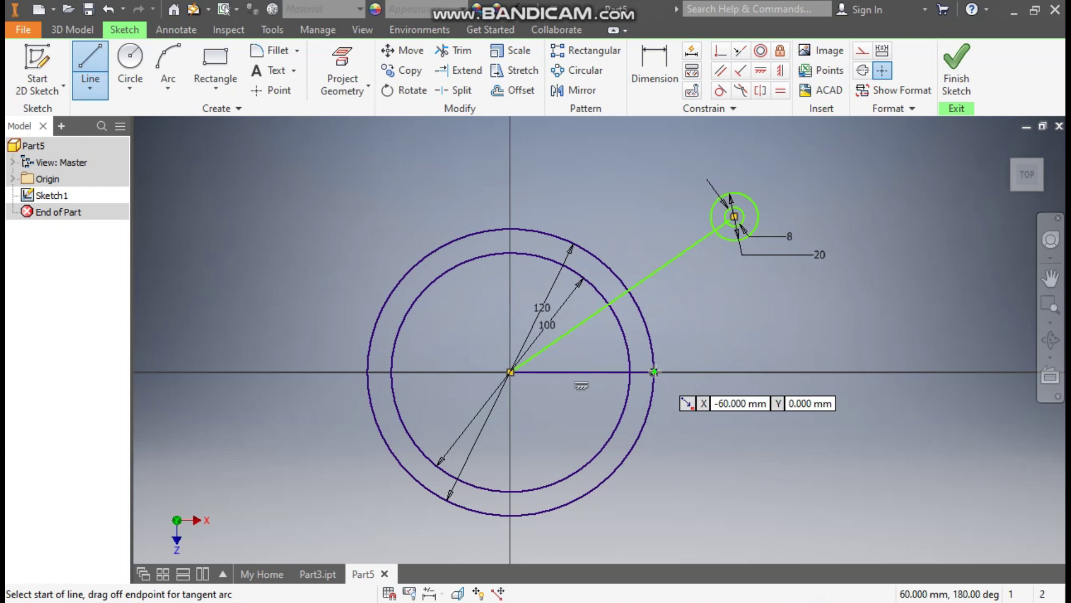
key(Escape)
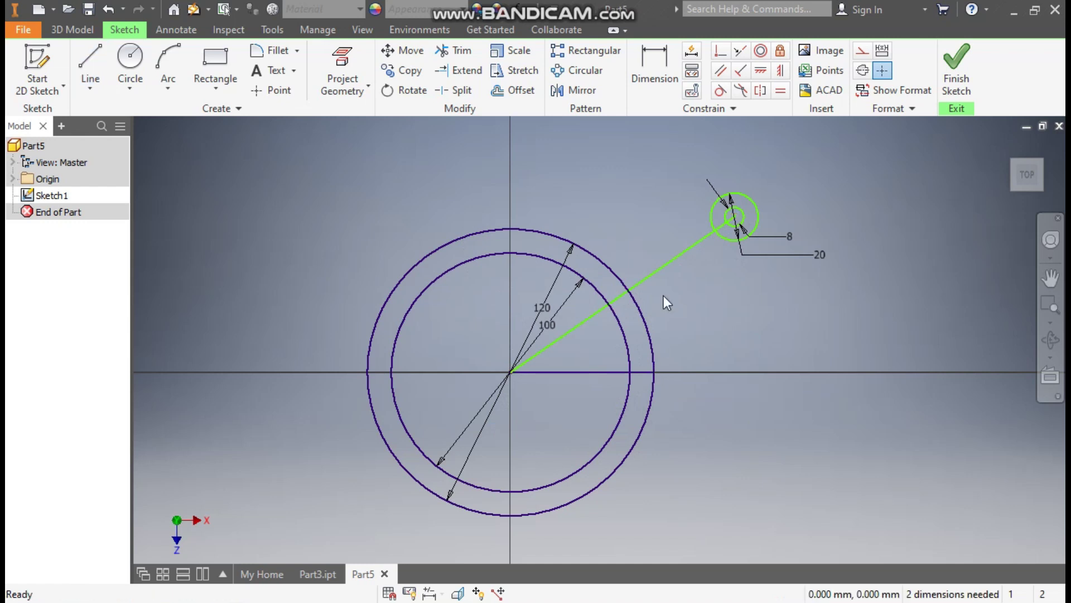
- Convert the inclined line and the horizontal line from the origin to construction lines
click(671, 256)
click(863, 53)
click(598, 369)
click(863, 53)
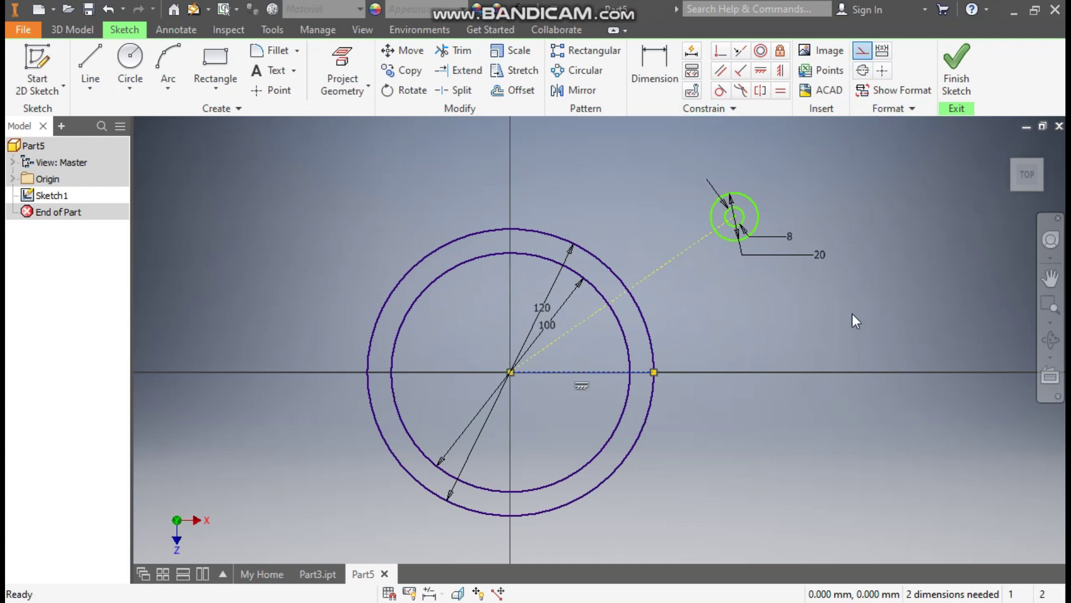
- Dimension the angle between the horizontal and inclined construction lines as 30 degrees
click(648, 63)
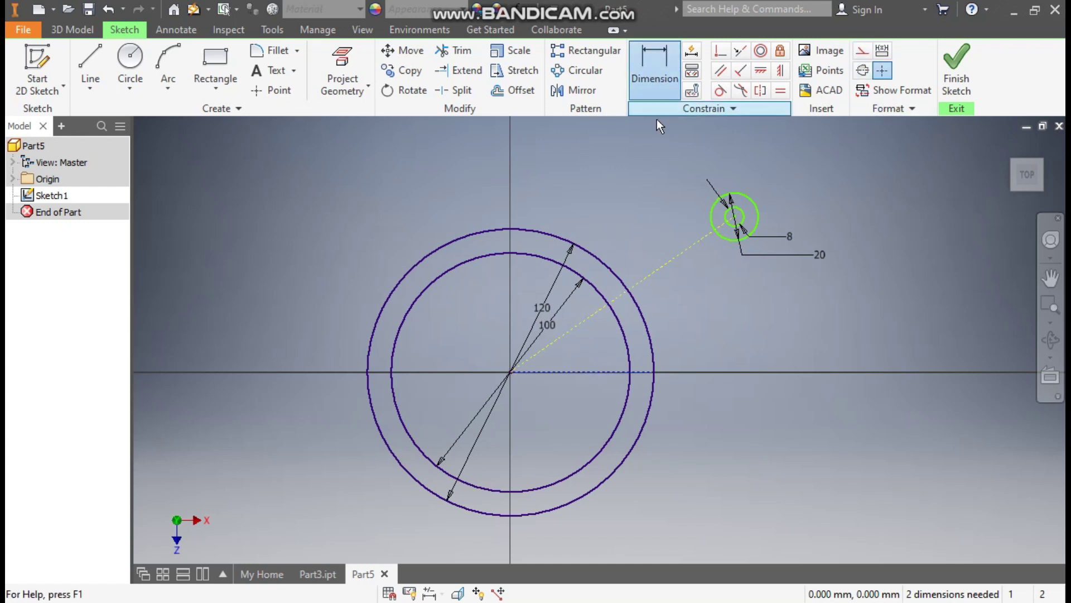
click(574, 372)
click(580, 323)
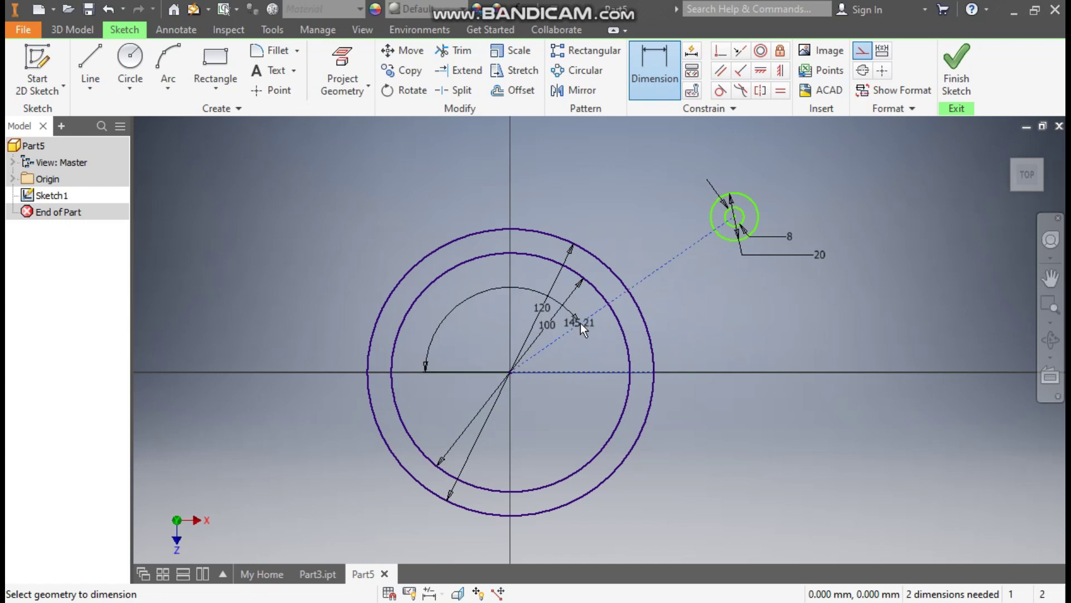
click(599, 346)
text(30)
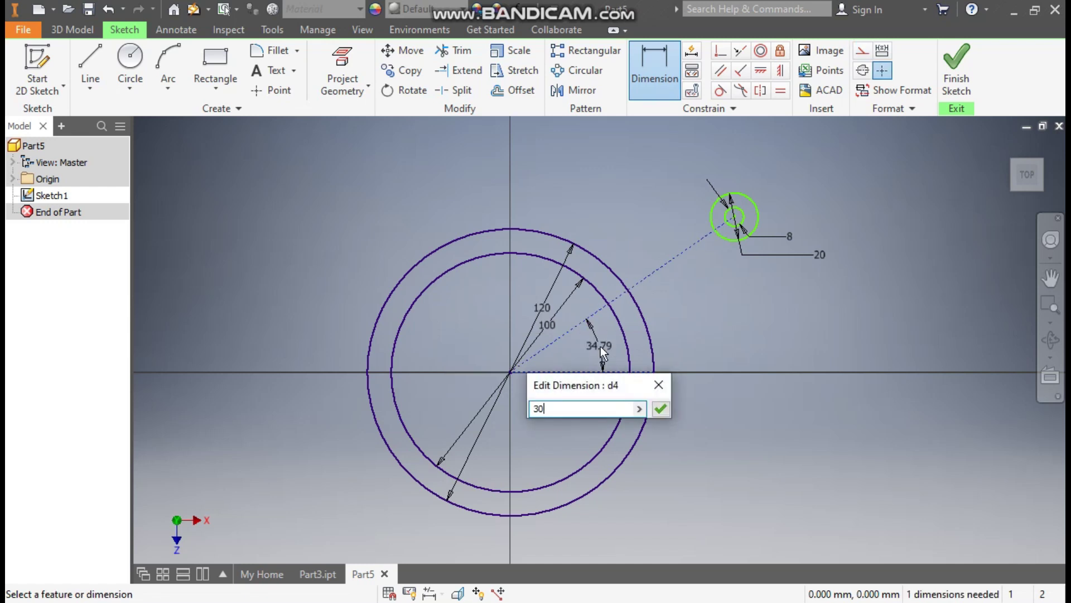
key(Return)
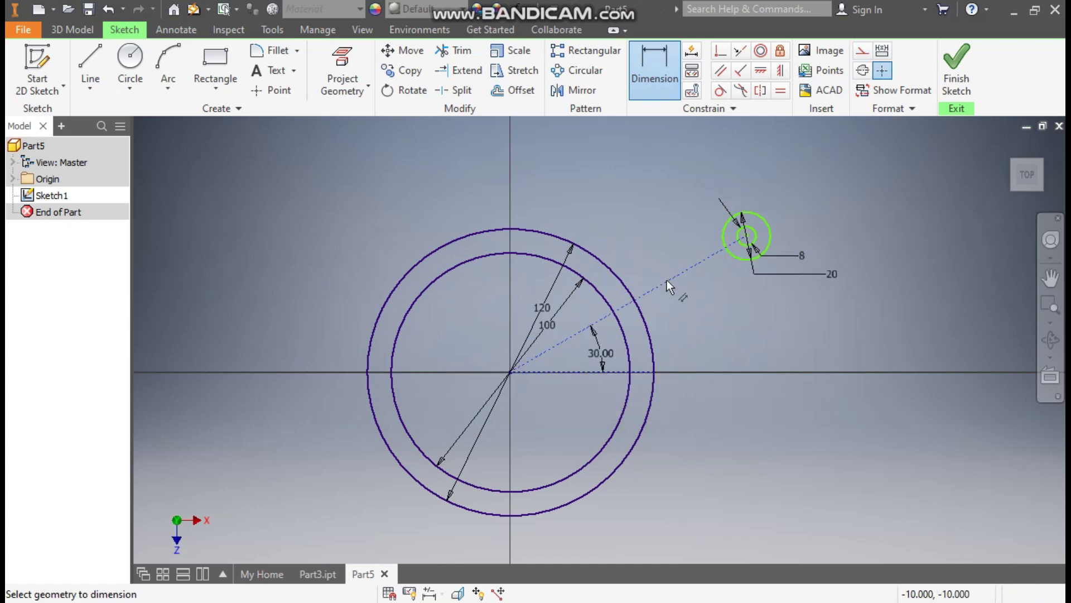
- Add an aligned dimension of 75 mm to the inclined construction line
right_click(678, 316)
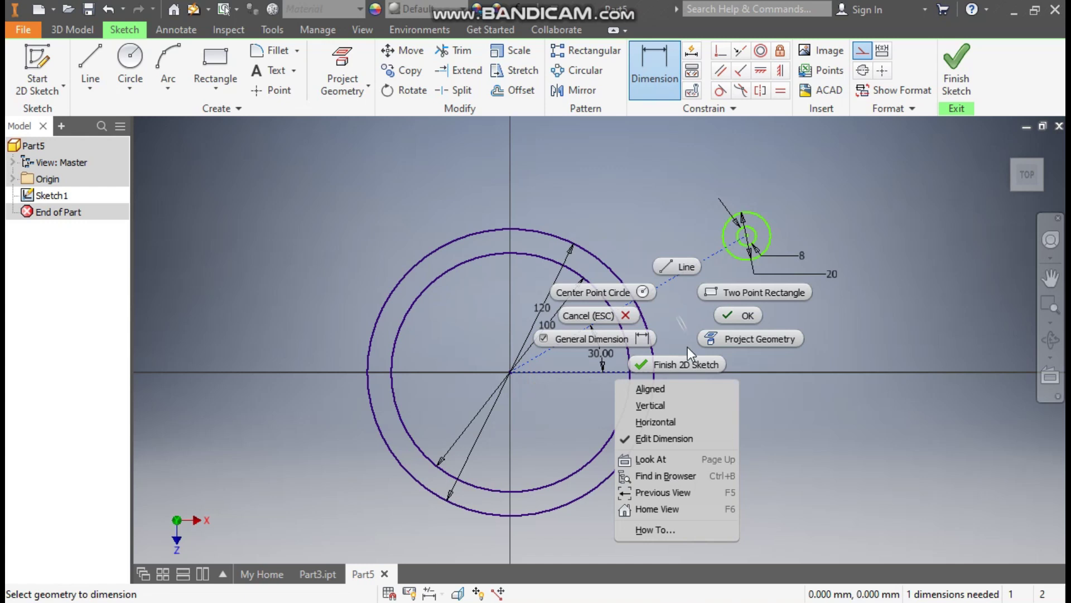
click(685, 391)
click(694, 404)
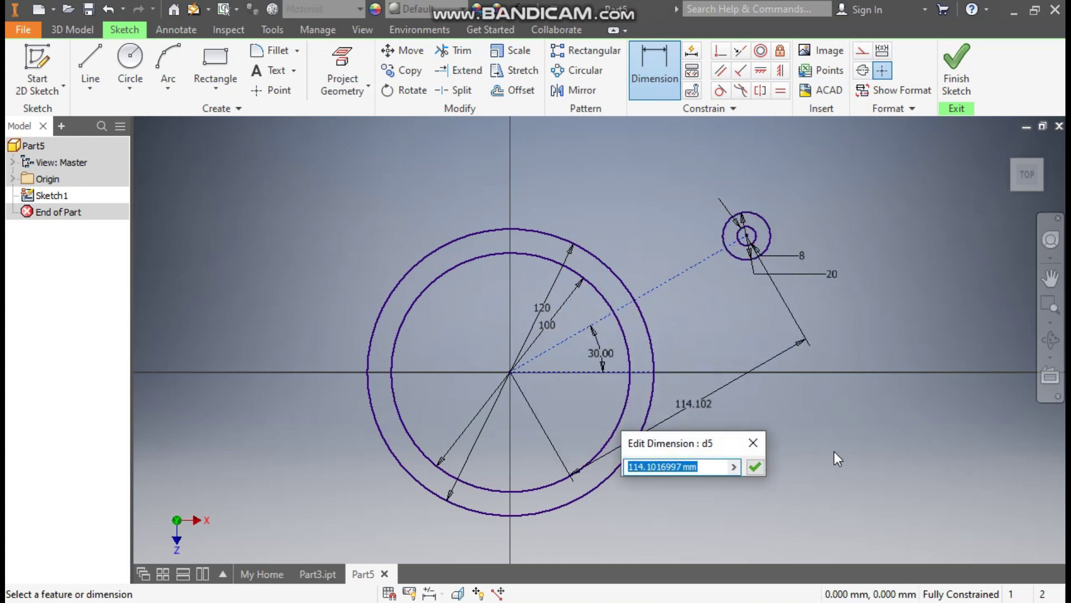
text(75)
key(Return)
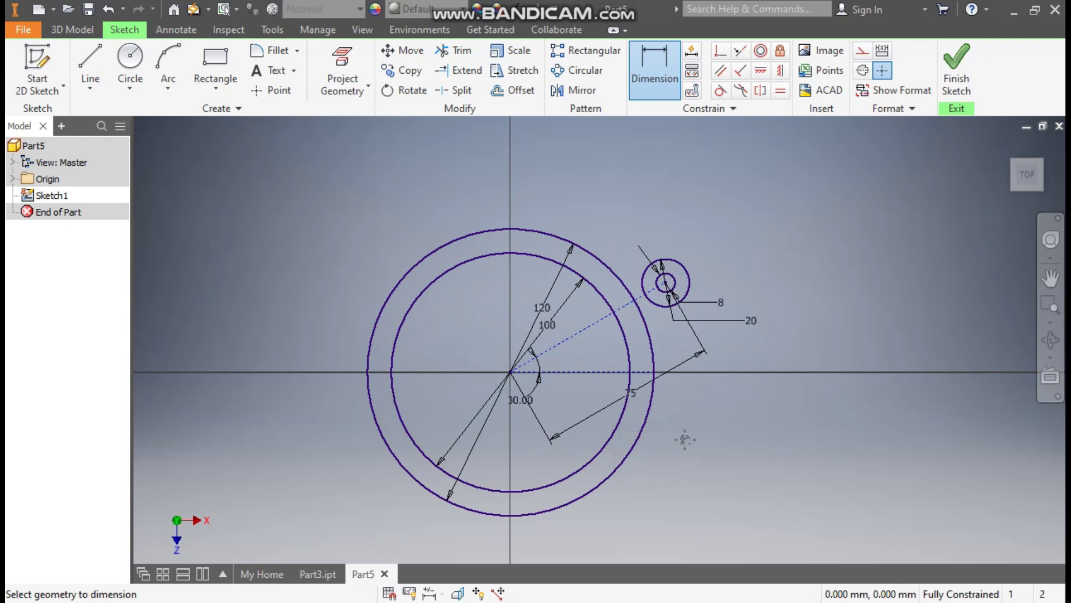
- Draw two lines joining the 120 mm circle to the 20 mm circle, one on each side of the inclined construction line
middle_drag(684, 437, 769, 383)
scroll(758, 356, down, 1)
middle_drag(757, 180, 743, 270)
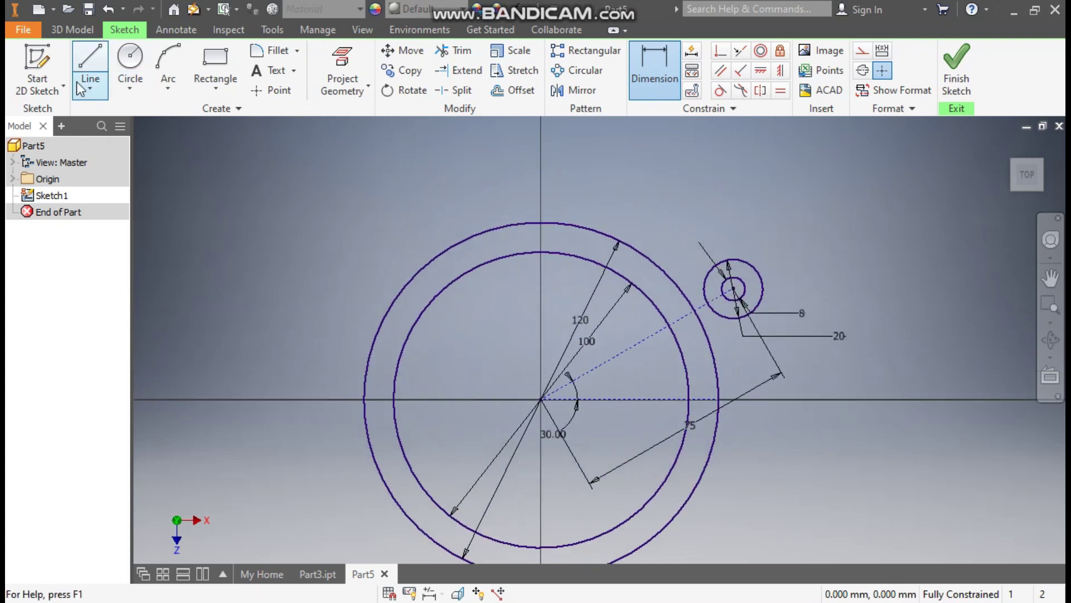
click(90, 63)
scroll(712, 276, down, 3)
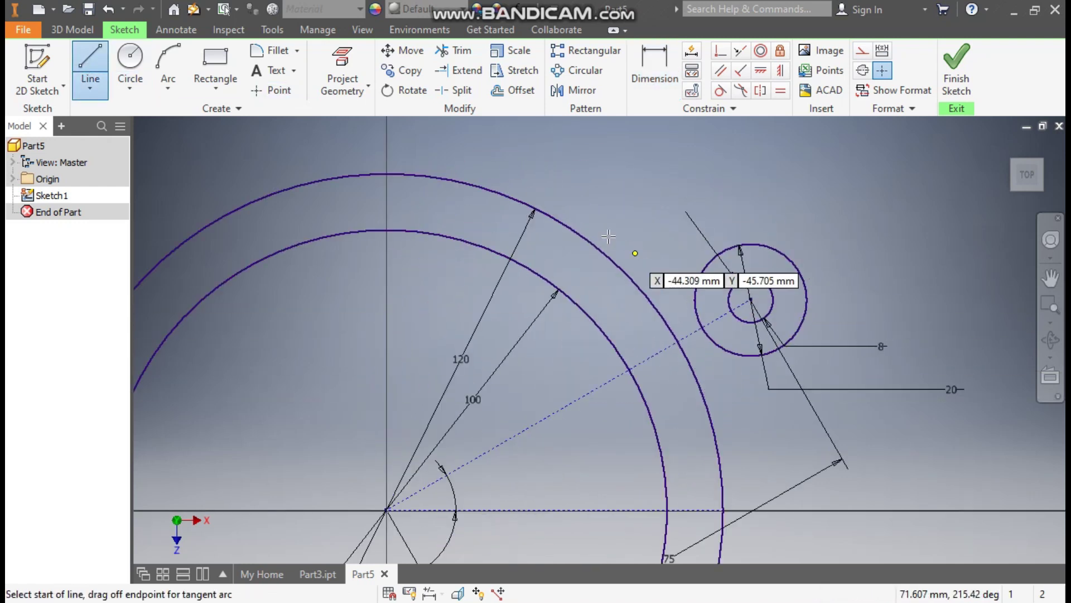
click(581, 235)
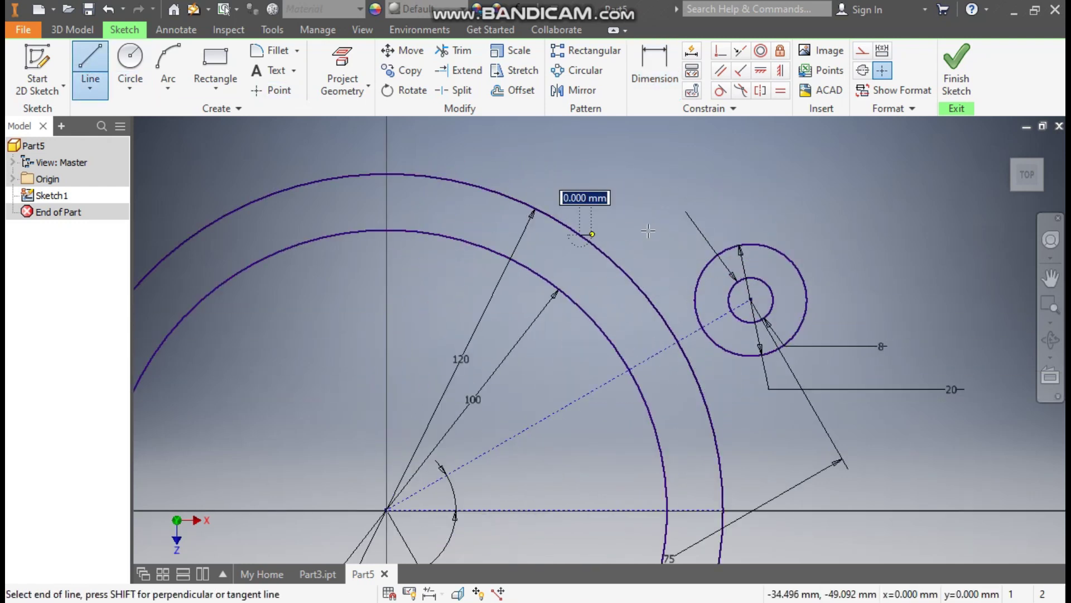
double_click(729, 248)
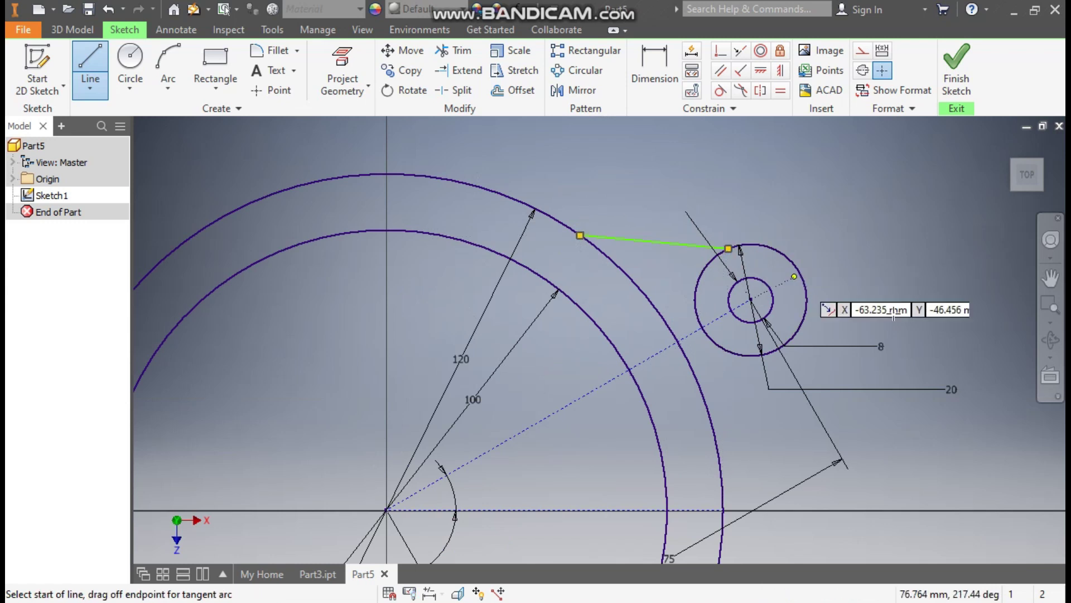
click(707, 410)
double_click(783, 346)
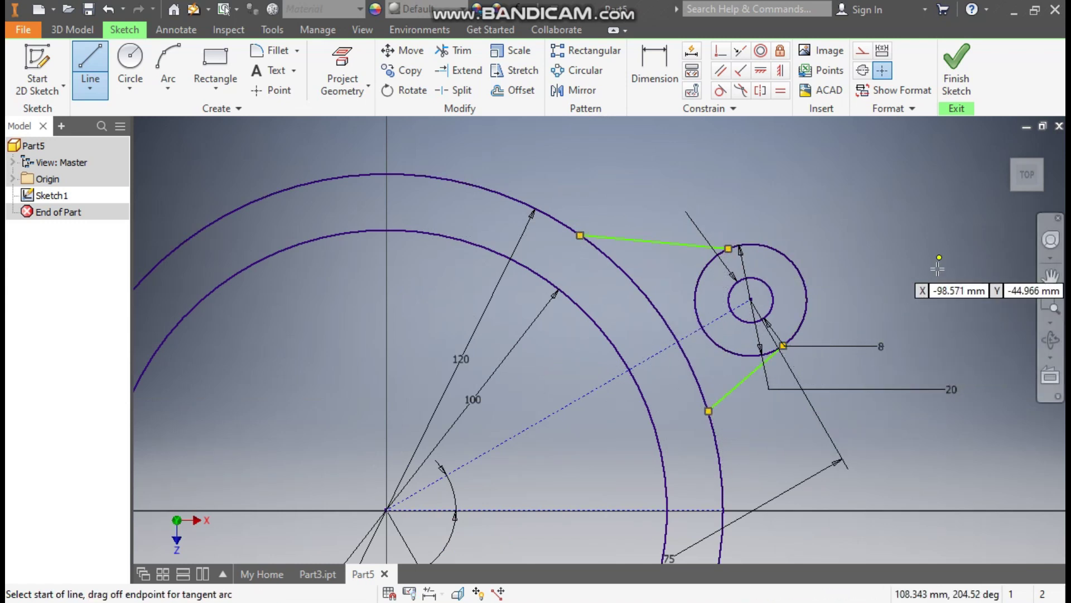
- Dimension the angle between the inclined construction line and the upper connecting line as 15 degrees
click(654, 64)
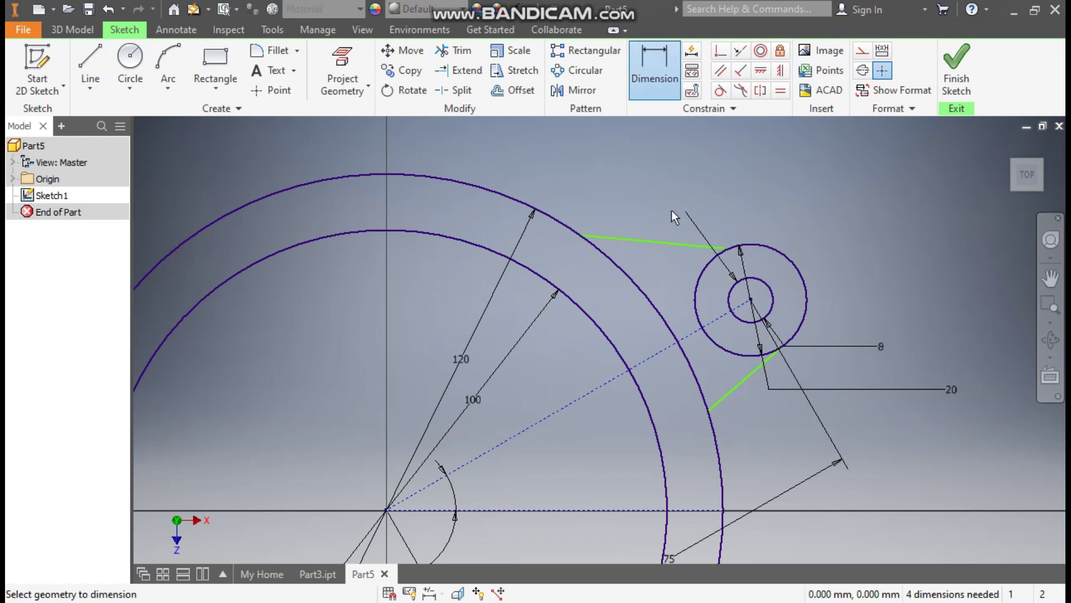
click(691, 331)
click(660, 240)
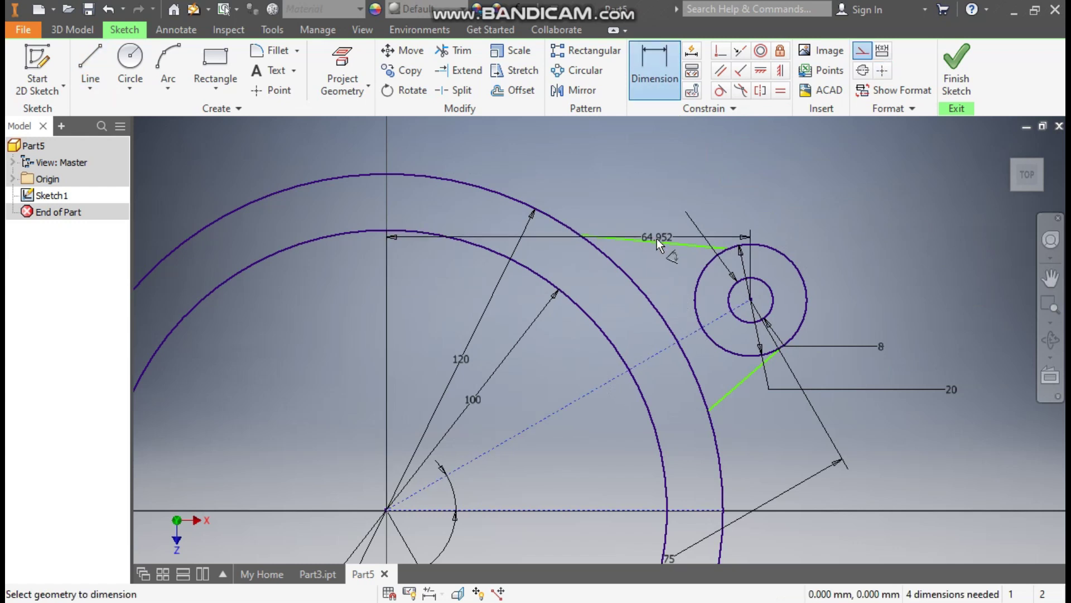
click(674, 280)
text(15)
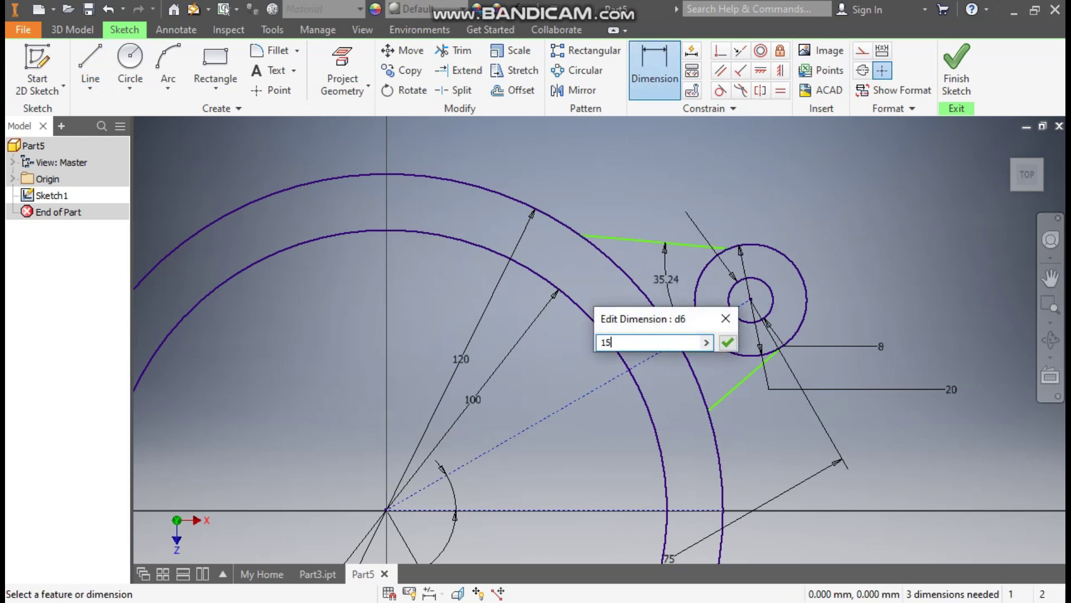
key(Return)
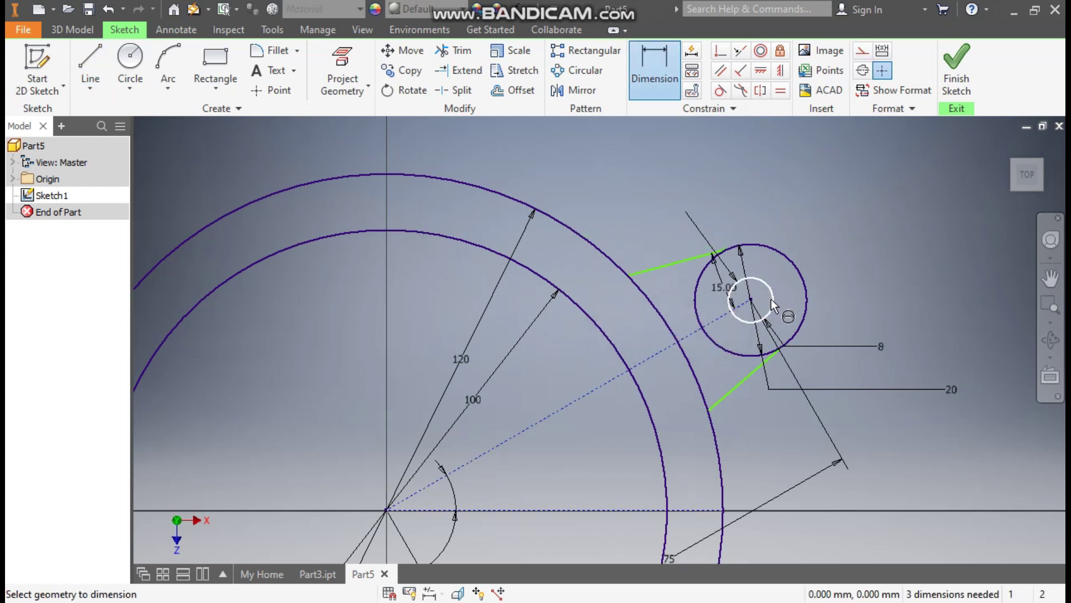
- Dimension the angle between the inclined construction line and the lower connecting line as 15 degrees
click(732, 390)
click(687, 336)
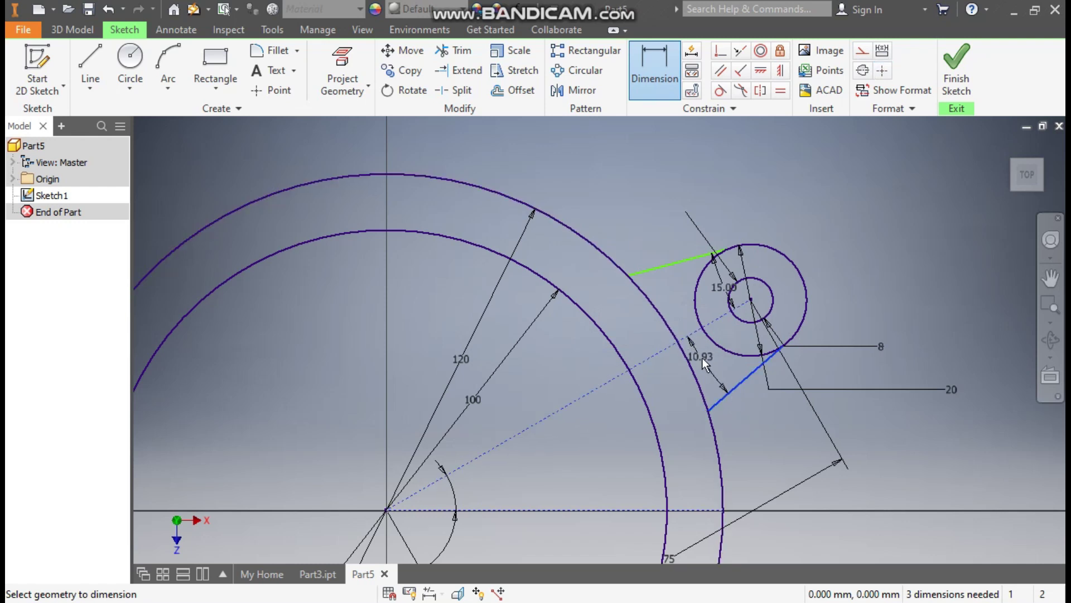
click(702, 357)
text(15)
key(Return)
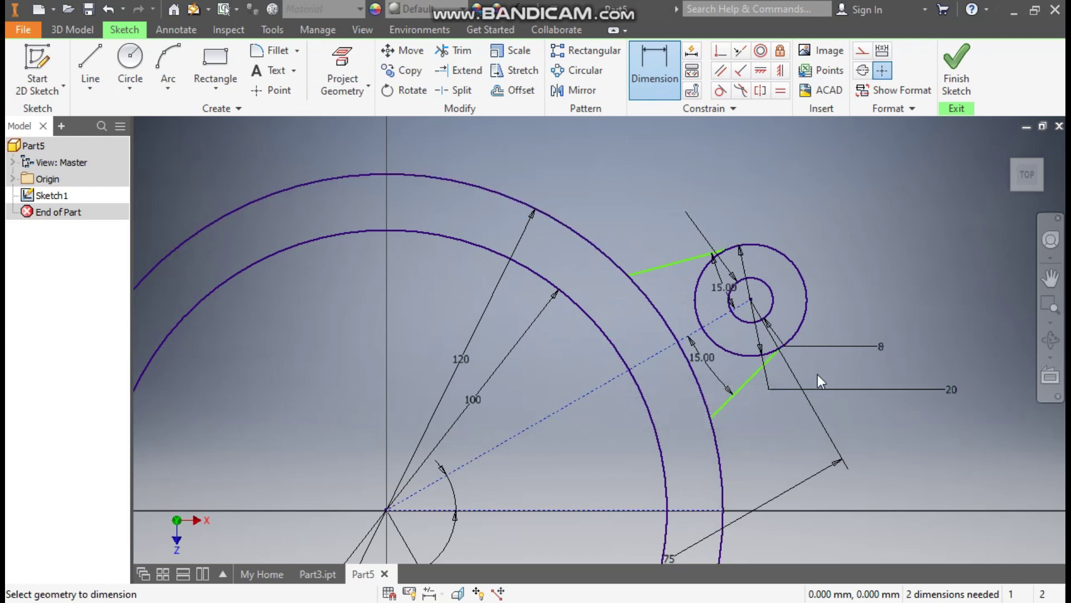
- Apply tangent constraints between the 20 mm circle and both the upper and lower connecting lines
click(721, 92)
click(765, 248)
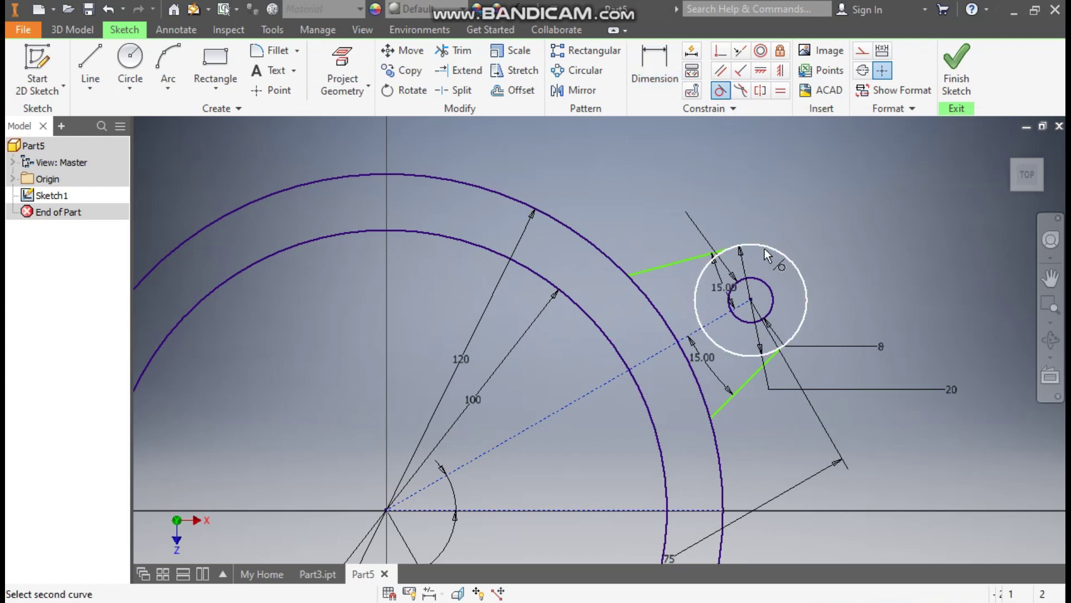
click(701, 255)
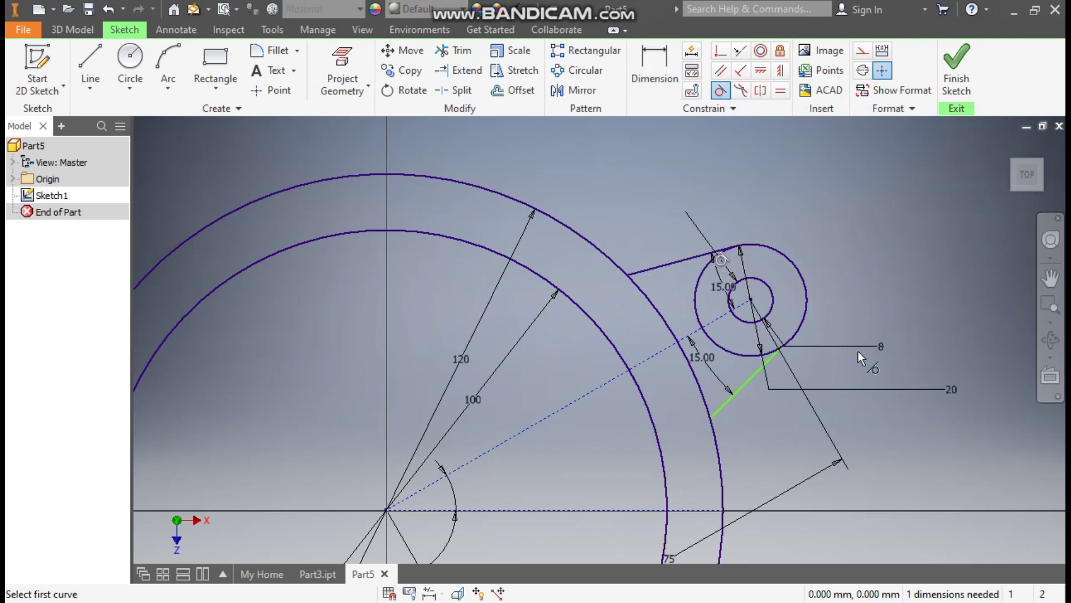
click(806, 324)
click(761, 368)
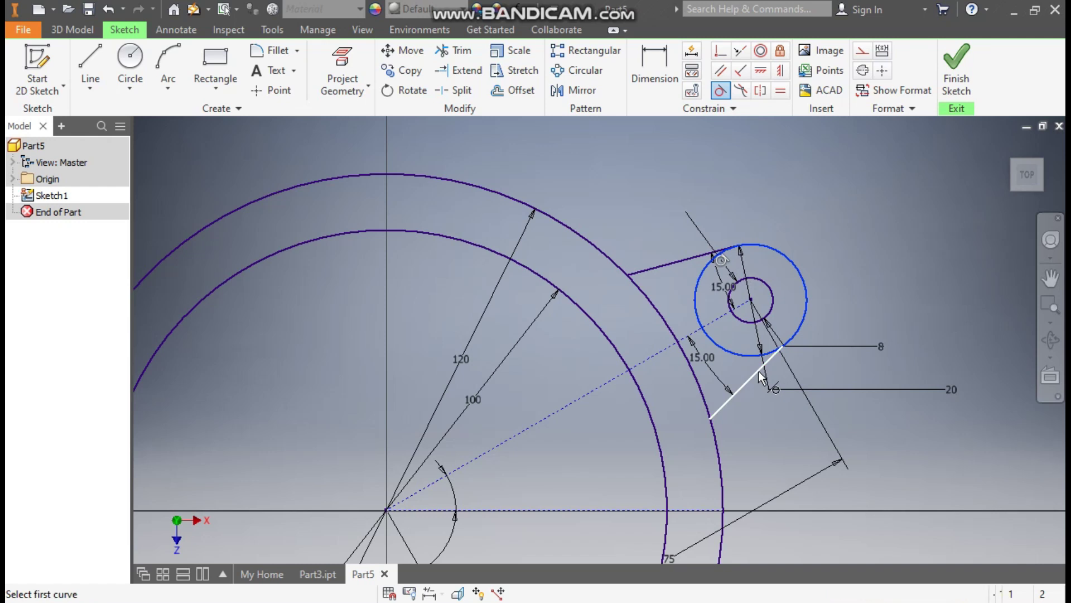
- Trim the 120 mm circle's portion between the connecting lines and the 20 mm circle's inner arc to open the lug outline
scroll(775, 225, down, 2)
mouse_move(775, 225)
middle_down()
mouse_move(835, 208)
mouse_move(812, 199)
middle_up()
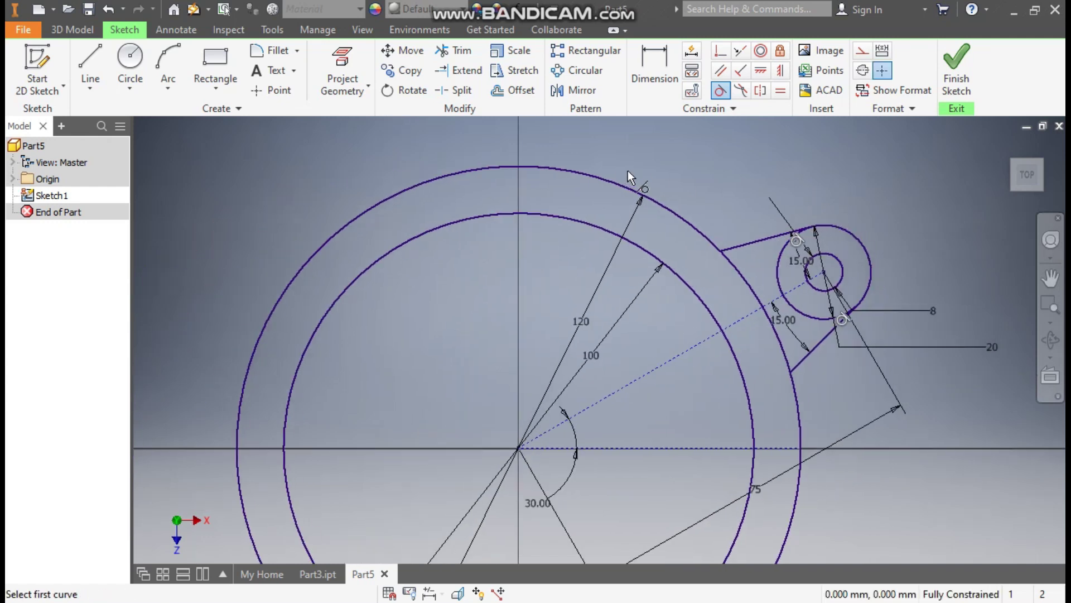
click(458, 51)
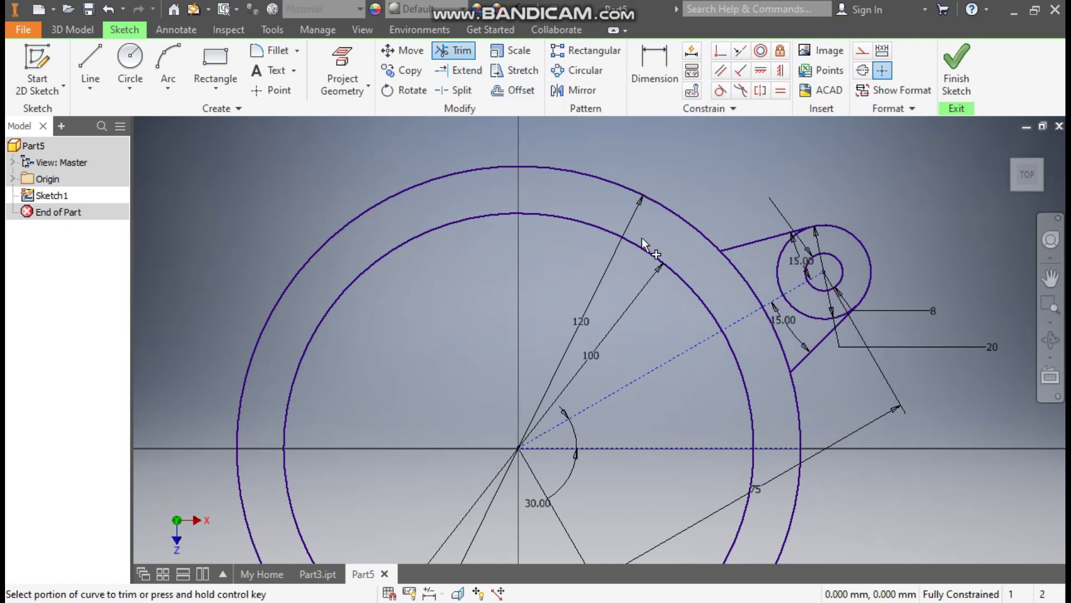
click(738, 272)
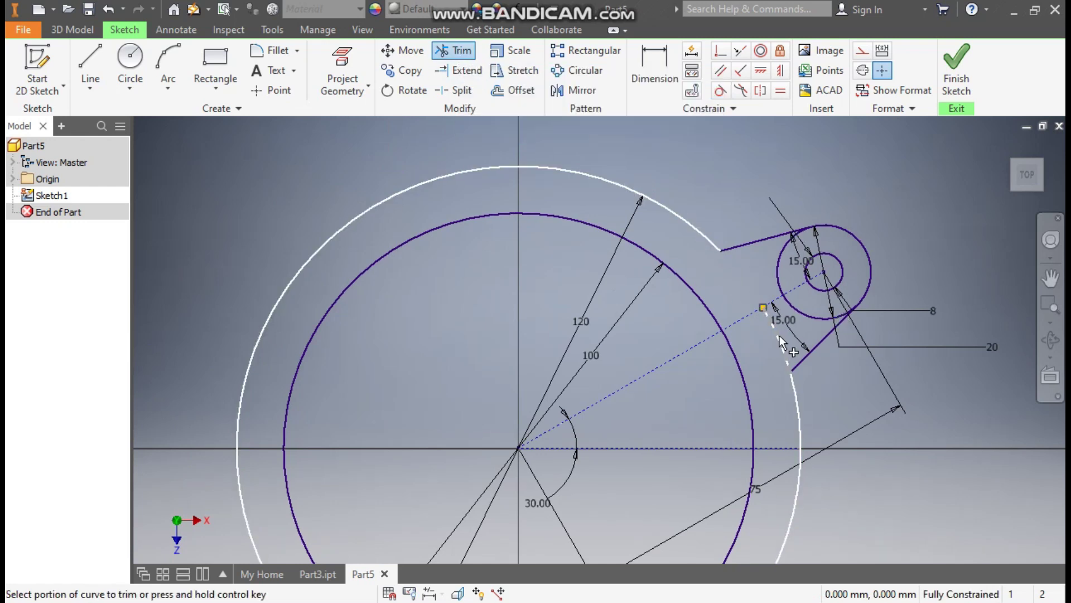
click(810, 314)
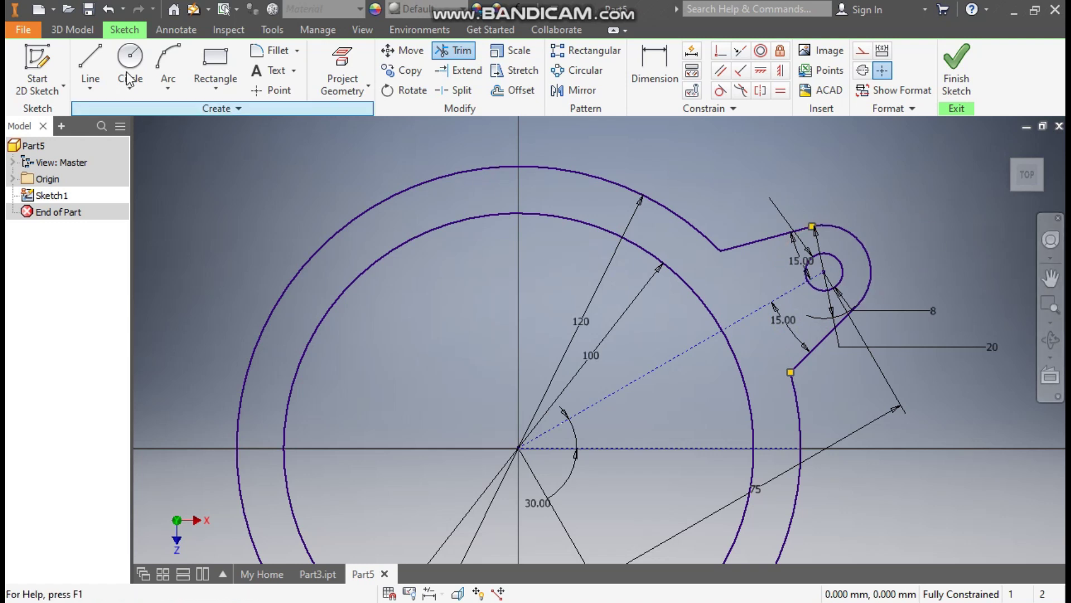
- Draw a vertical line from the ring's centre up to the 100 mm circle and convert it to construction geometry
click(88, 60)
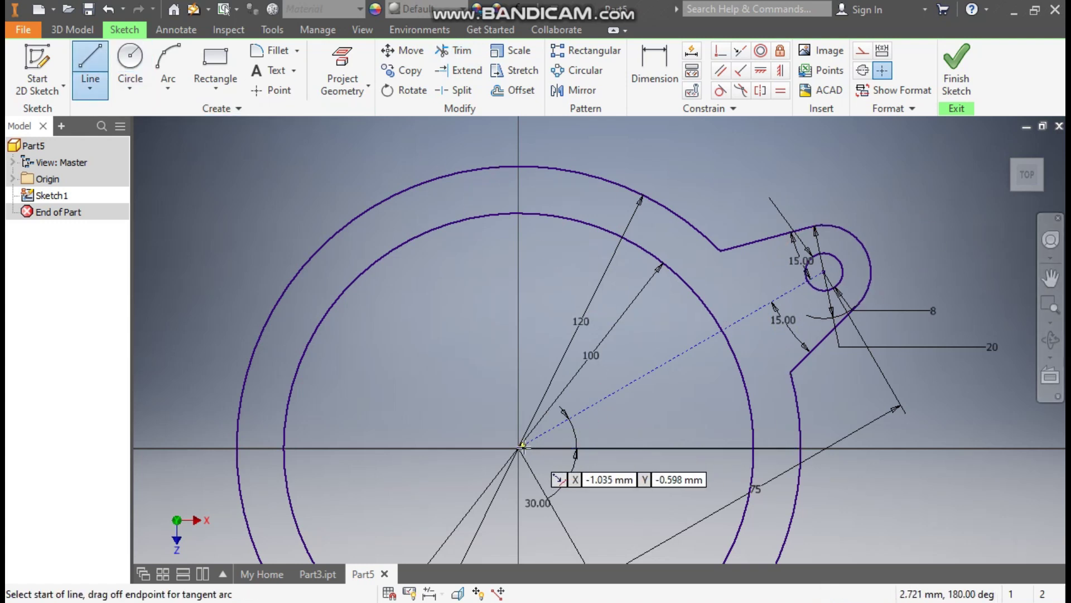
click(519, 447)
click(523, 216)
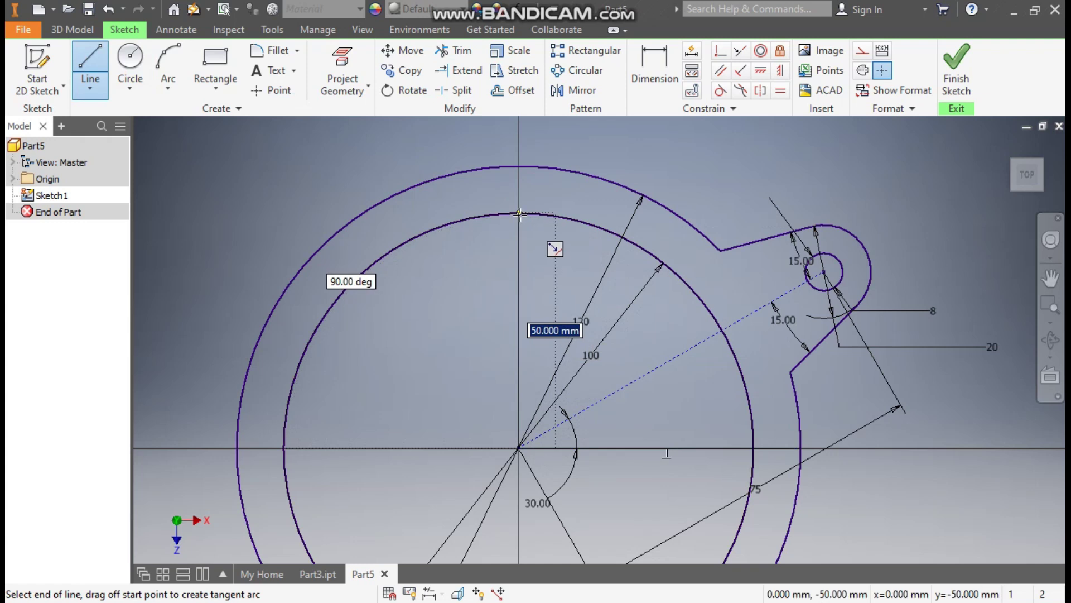
key(Escape)
key(Escape)
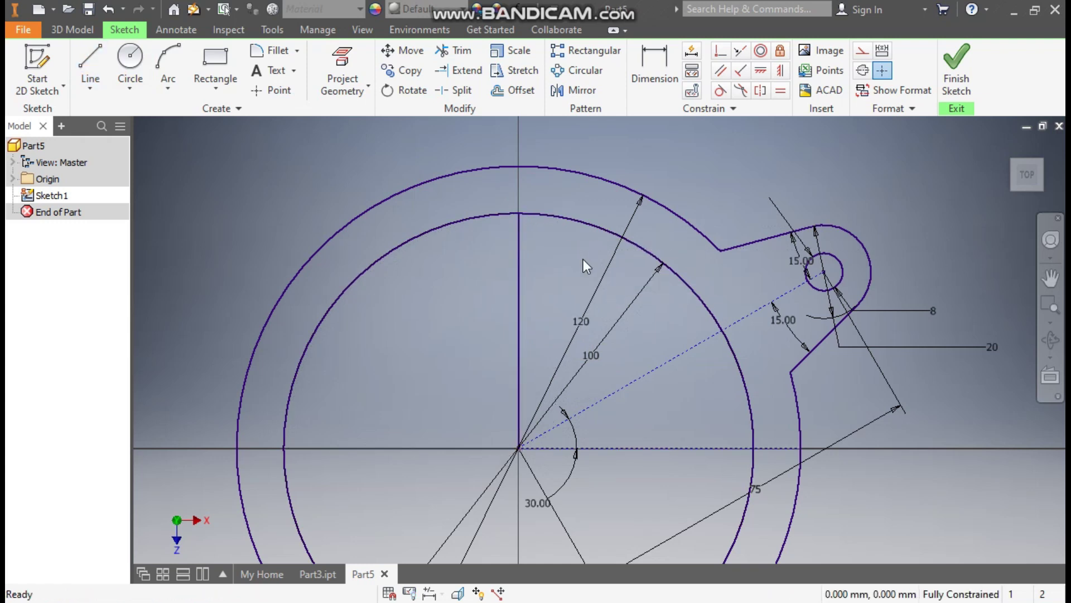
click(519, 243)
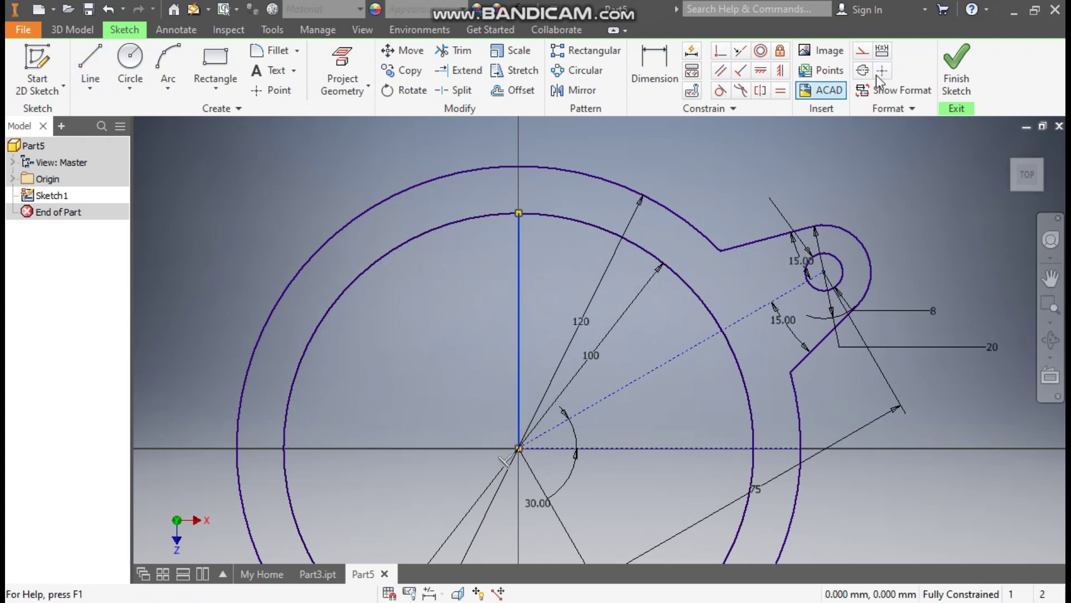
click(862, 51)
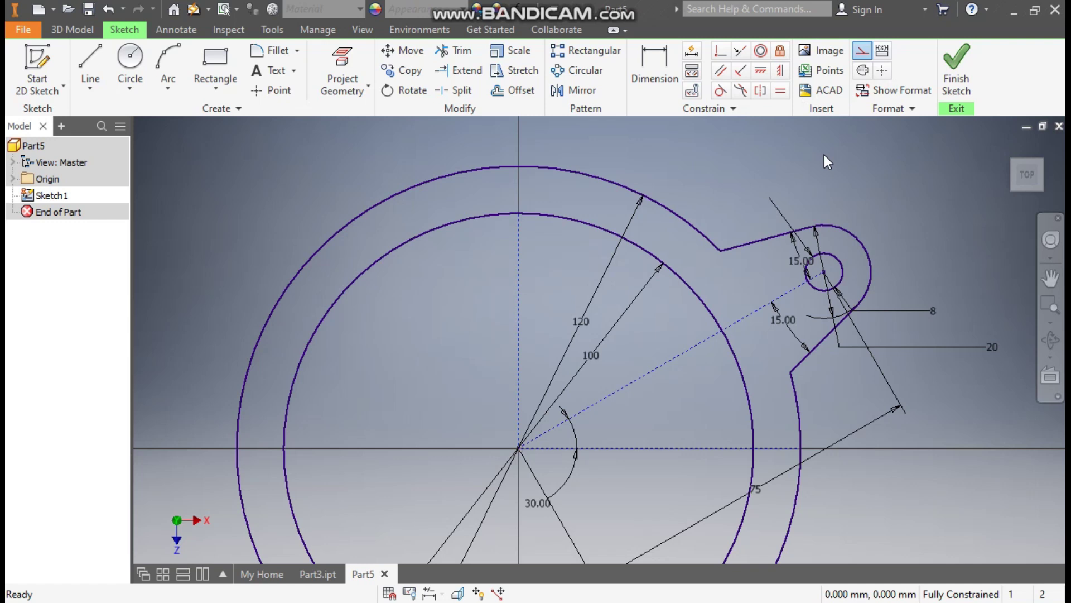
- Mirror the lug's two connecting lines, outer arc and 8 mm hole circle about the vertical construction line
click(583, 90)
click(771, 234)
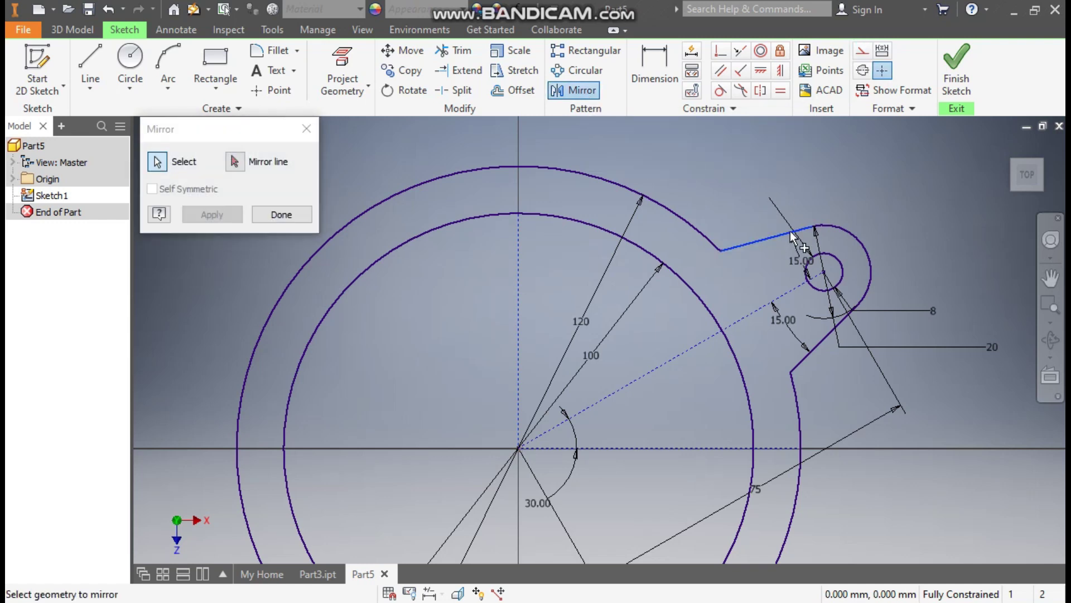
click(843, 244)
click(835, 257)
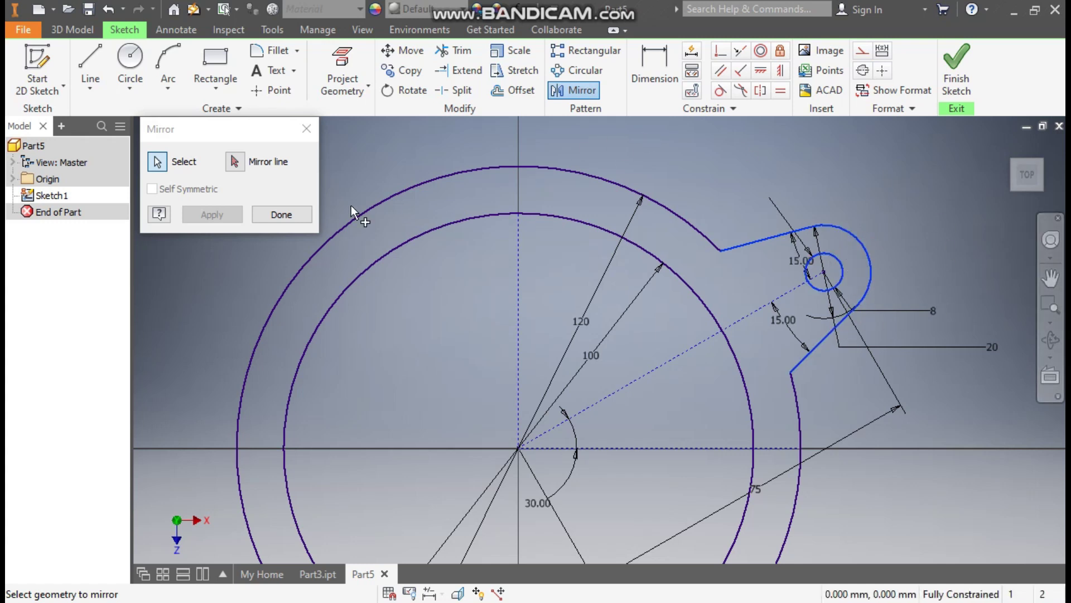
click(242, 167)
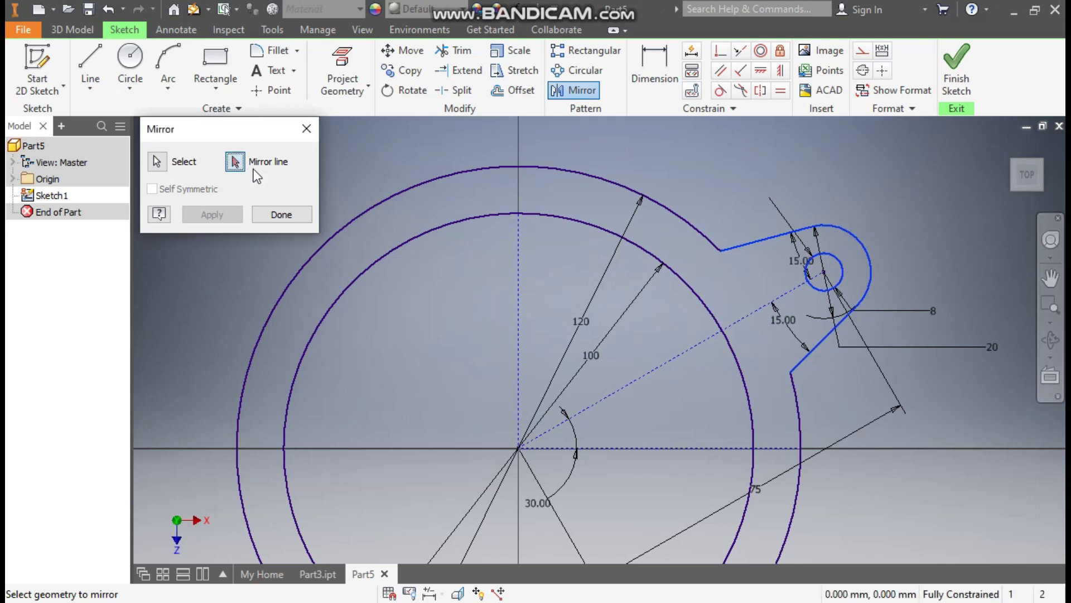
click(520, 255)
click(212, 214)
click(282, 215)
- Trim the outer ring arc between the mirrored lug's two connecting lines
middle_drag(442, 338, 515, 327)
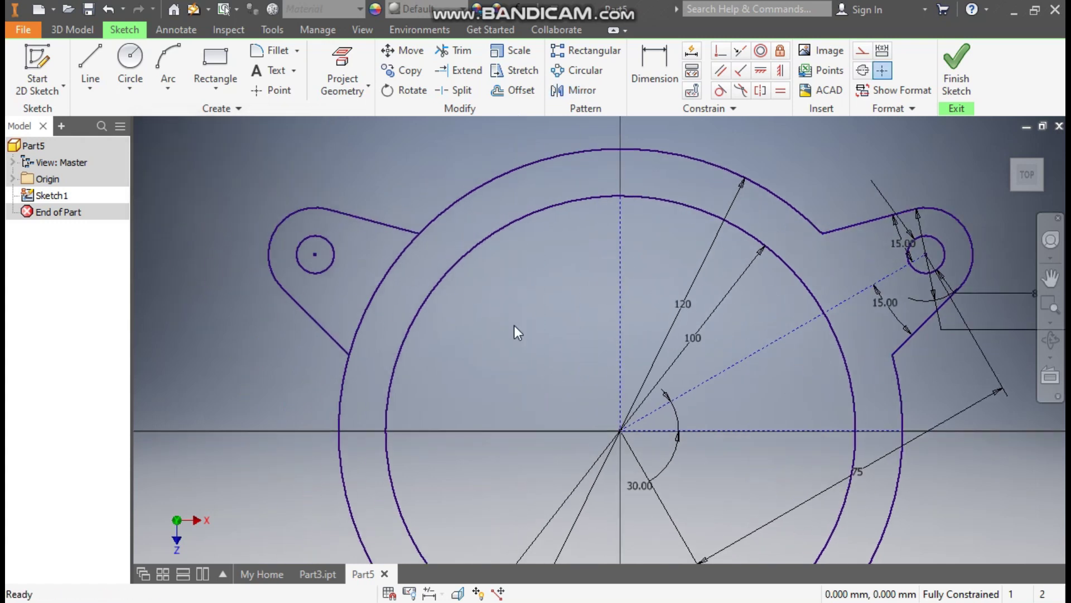
click(459, 49)
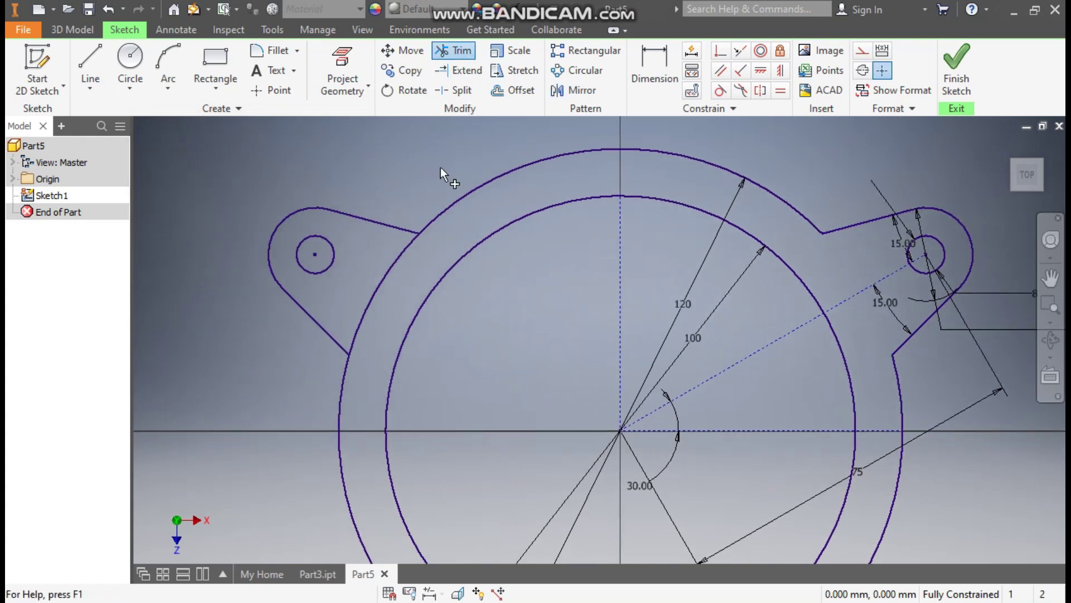
click(394, 266)
- Add a 60 mm radius dimension to the upper outer ring arc between the two lugs
mouse_move(486, 279)
middle_down()
mouse_move(469, 272)
mouse_move(490, 246)
middle_up()
scroll(469, 269, down, 2)
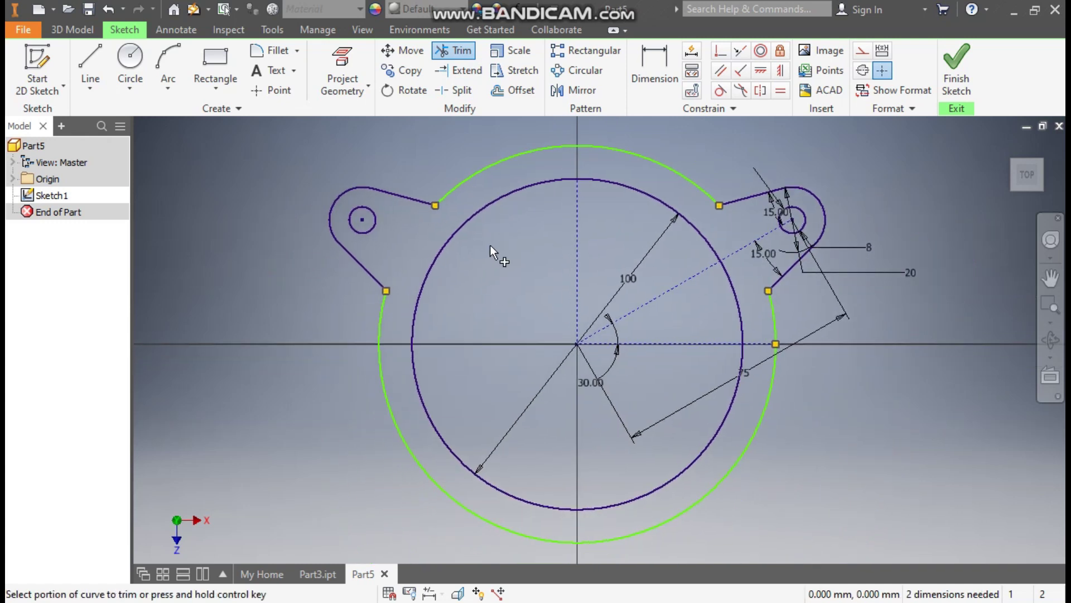
click(651, 56)
click(621, 151)
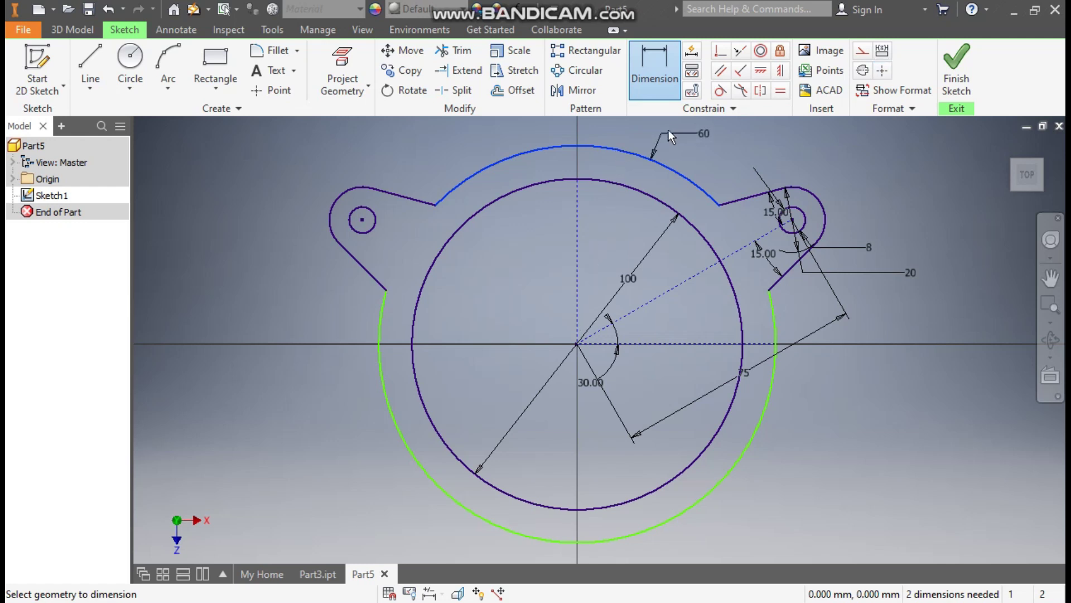
click(668, 129)
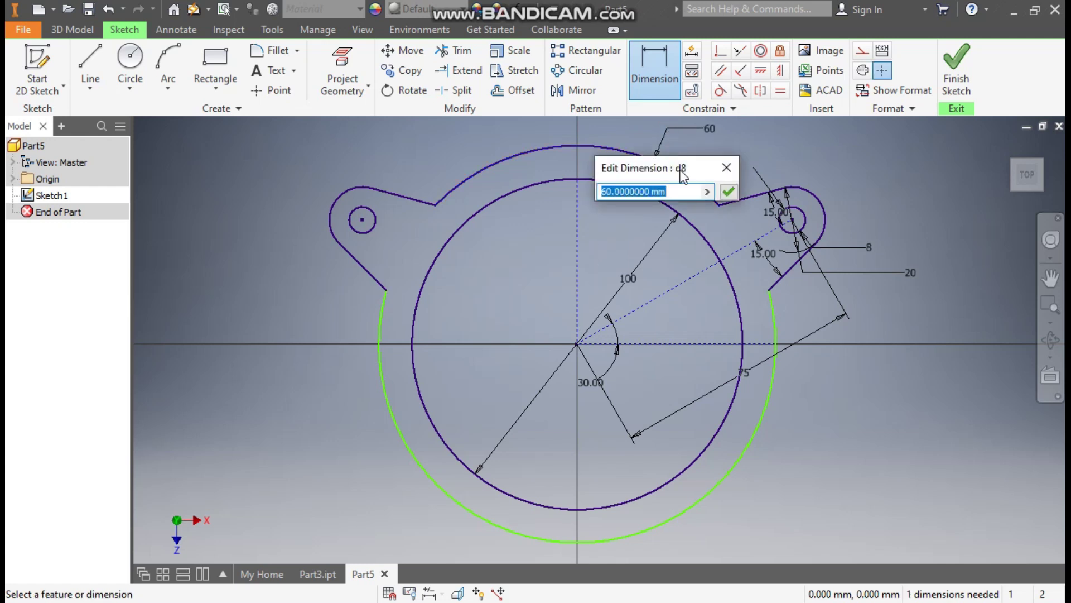
click(727, 192)
- Dimension the lower outer ring arc as a 120 mm diameter instead of a radius
scroll(795, 386, down, 3)
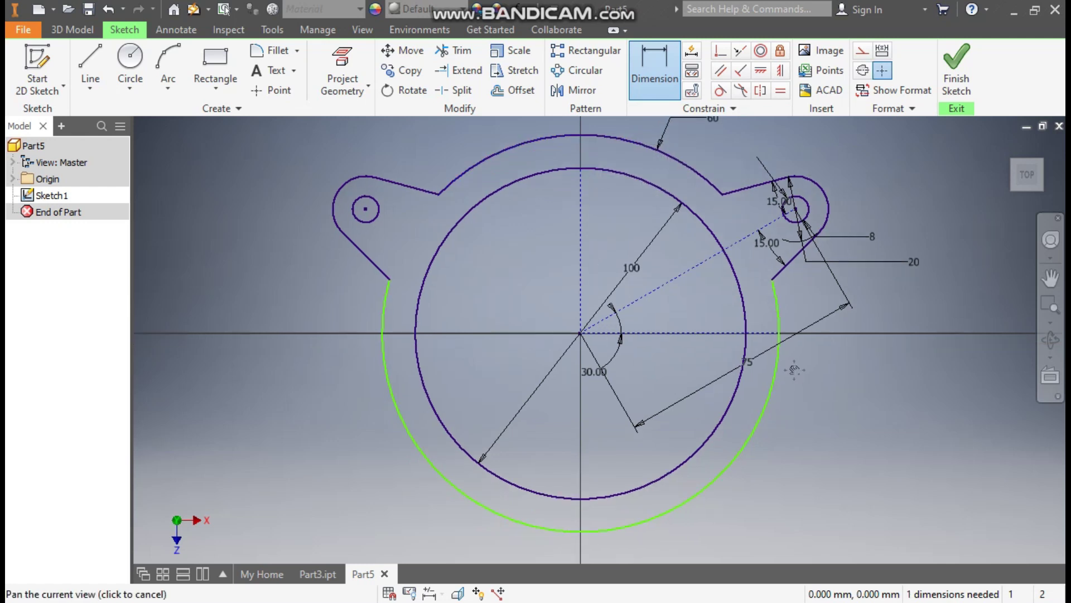
click(765, 391)
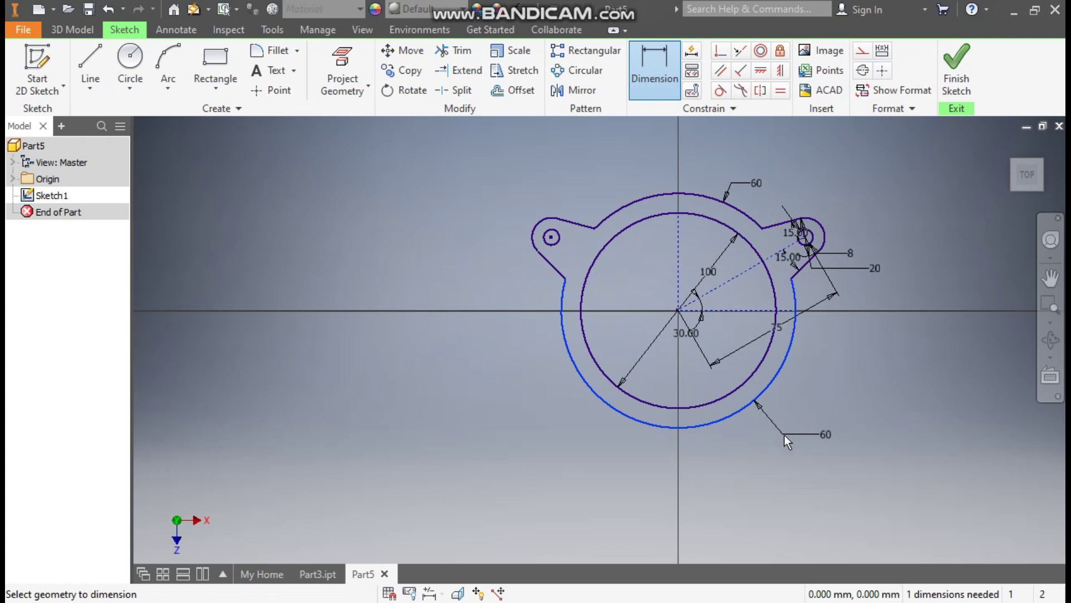
right_click(784, 434)
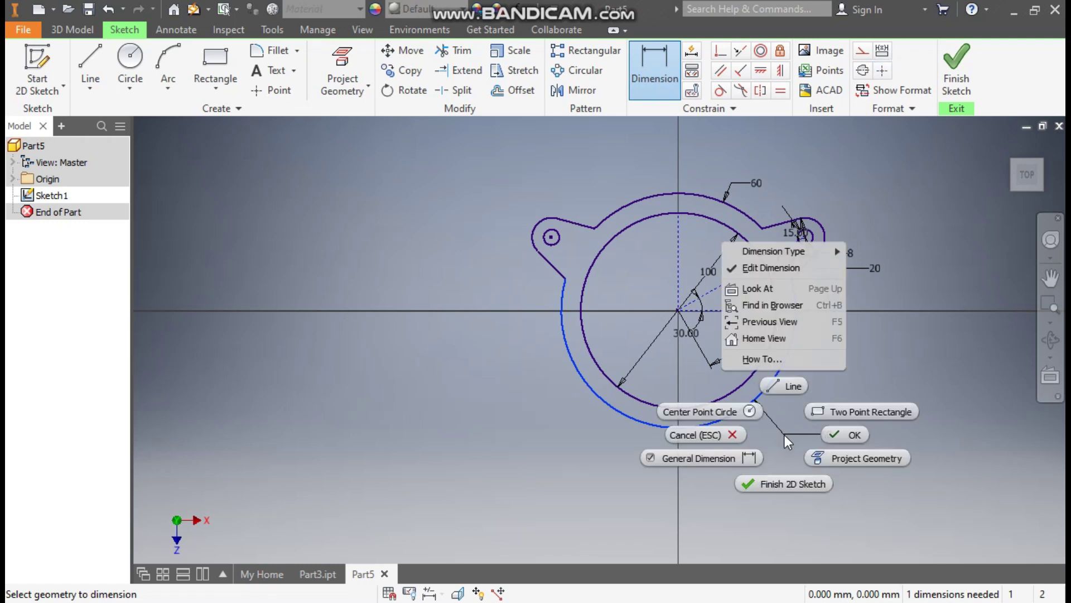
mouse_move(779, 250)
click(871, 267)
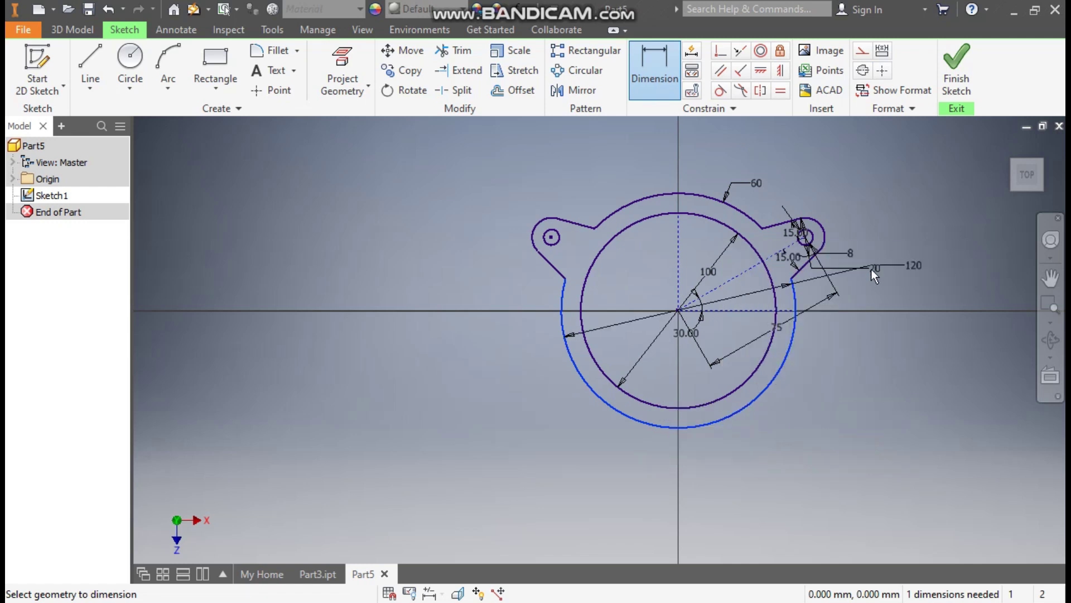
click(769, 431)
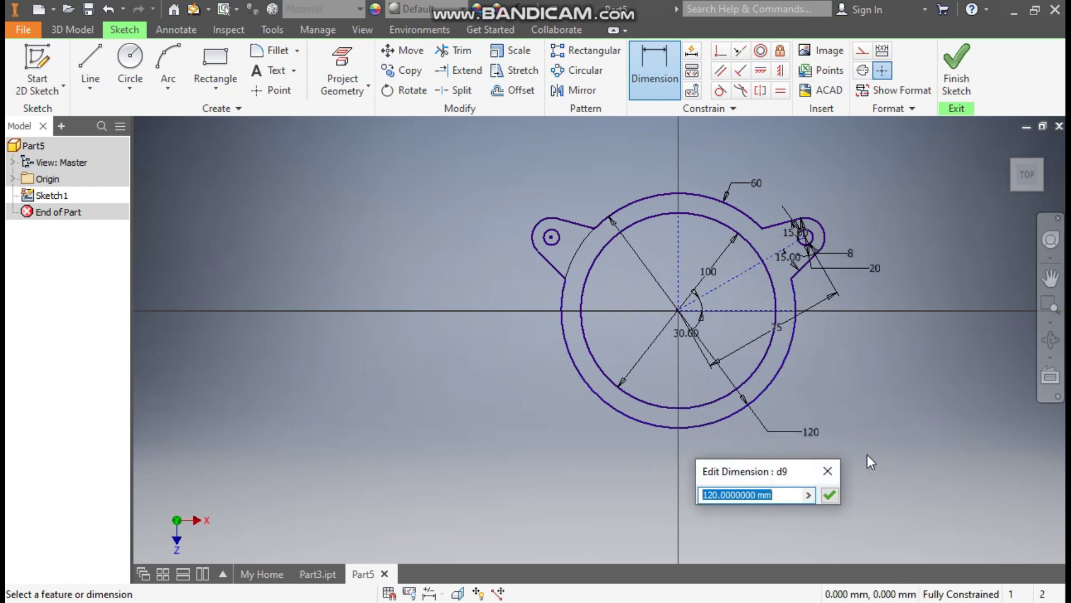
click(831, 494)
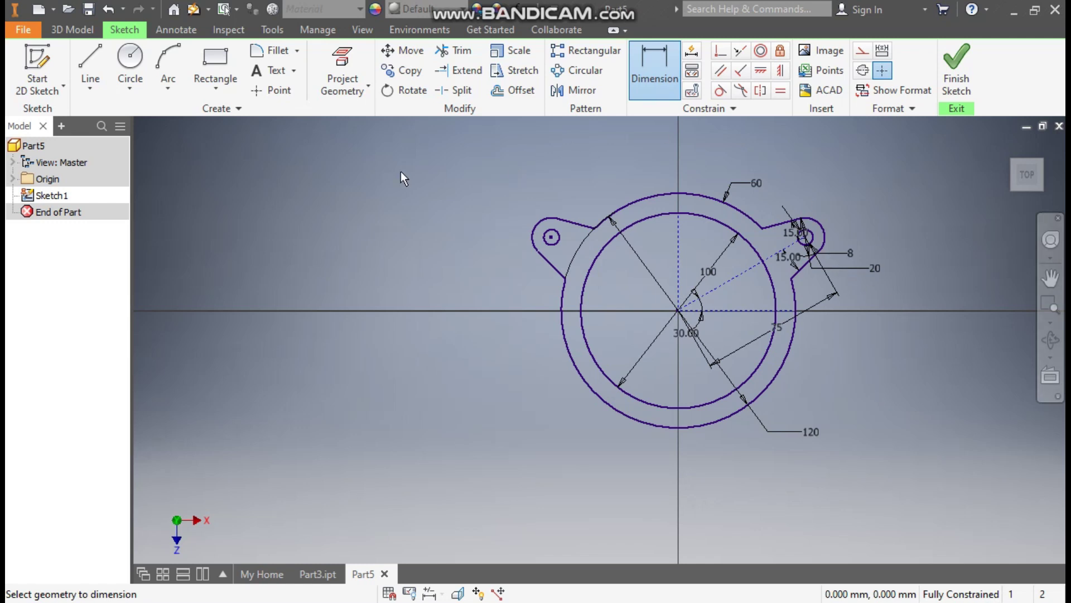
- Draw a two-point rectangle about 17 mm wide across the ring's lower outer edge, starting between the circles and extending below the ring
click(209, 81)
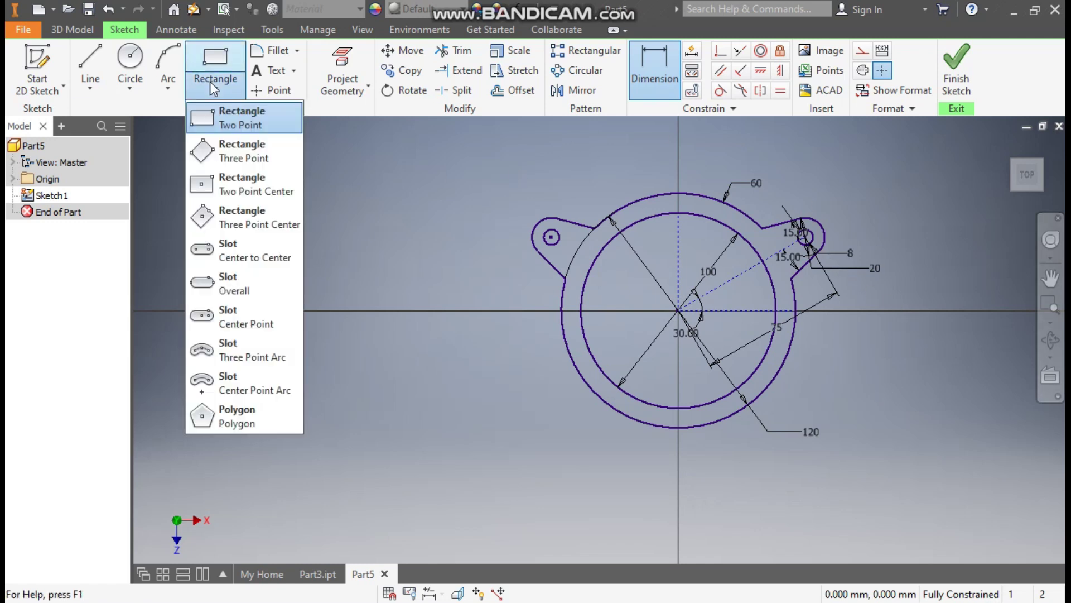
click(210, 82)
click(216, 57)
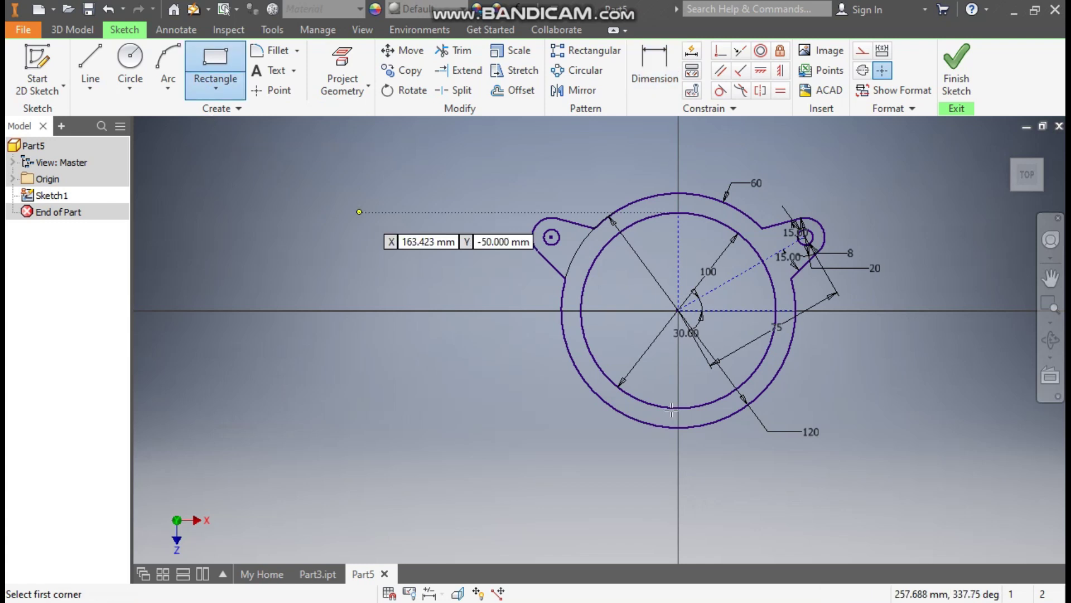
scroll(717, 462, down, 6)
click(512, 268)
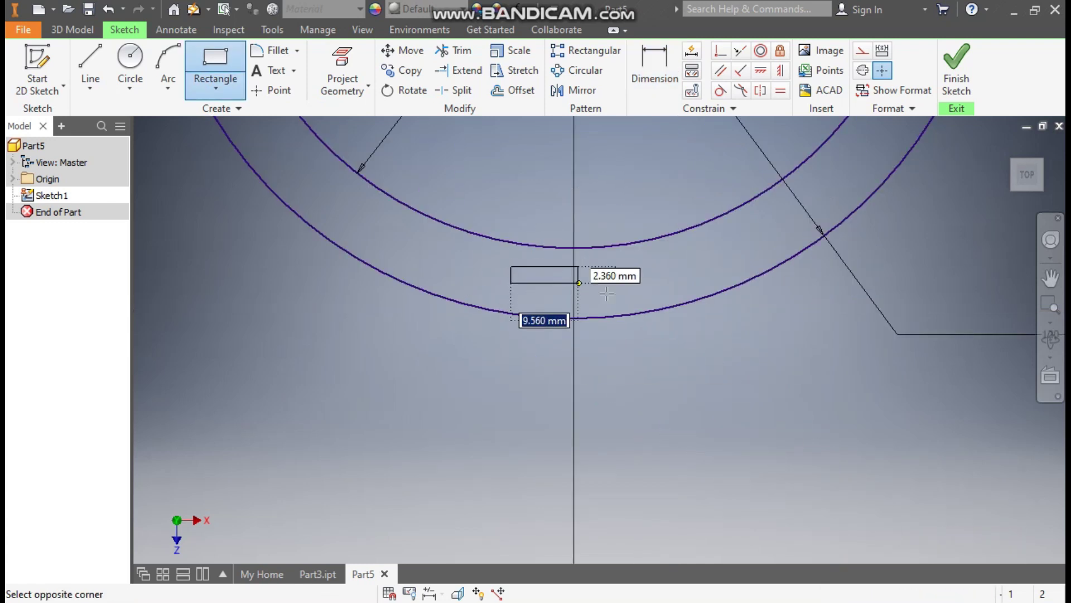
click(629, 483)
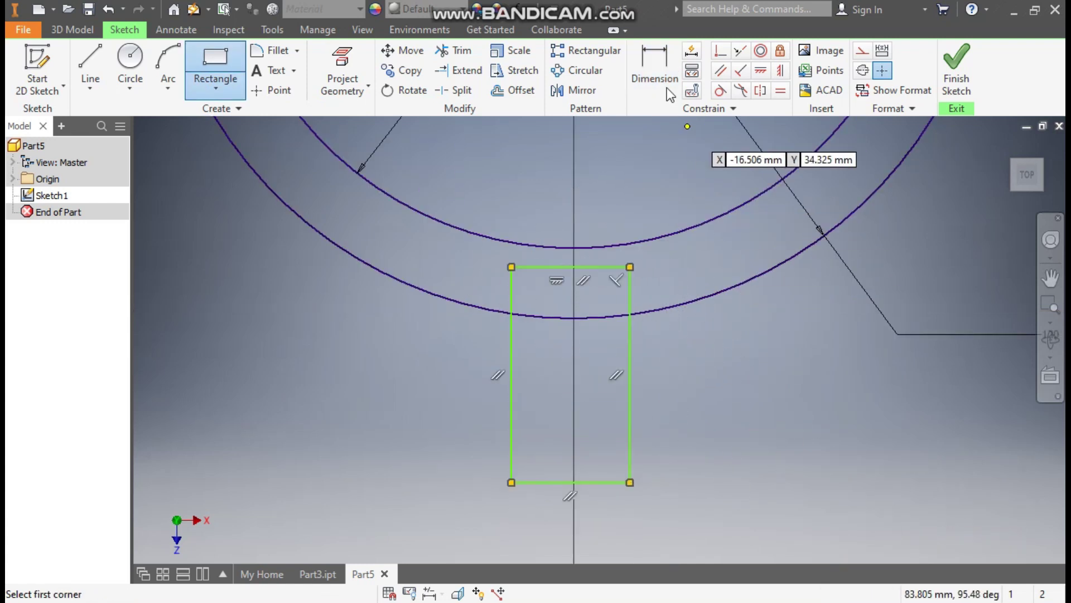
- Dimension the rectangle's width as 20 mm
click(657, 73)
click(585, 268)
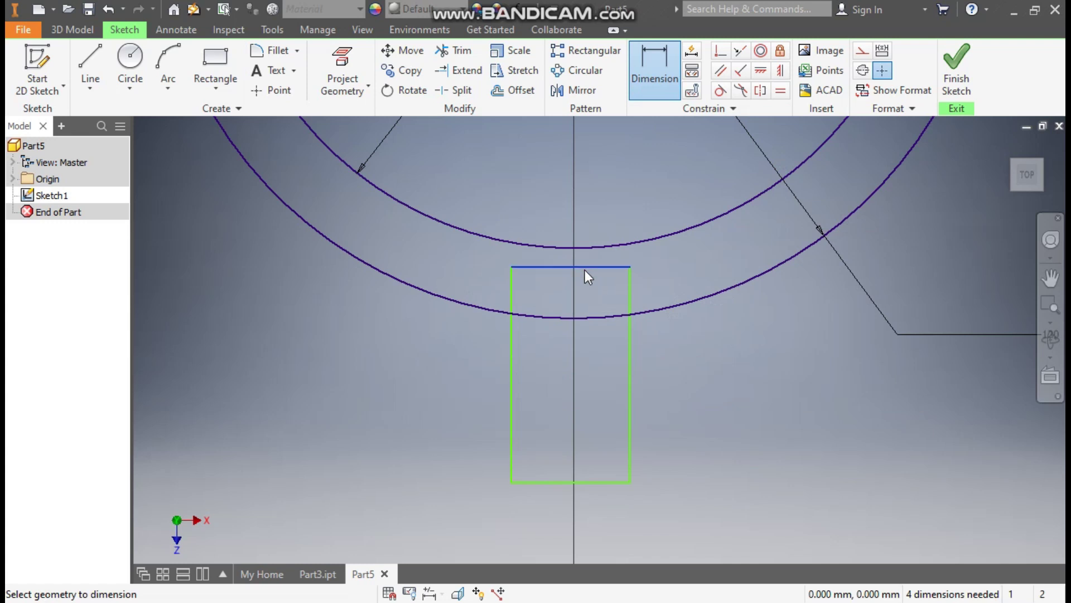
click(586, 197)
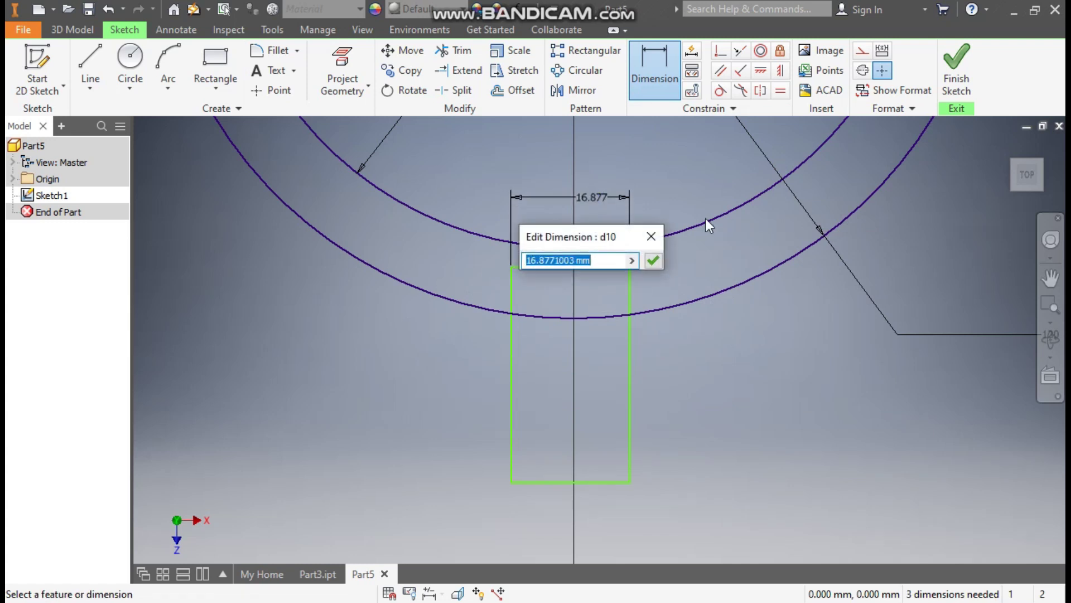
text(20)
key(Return)
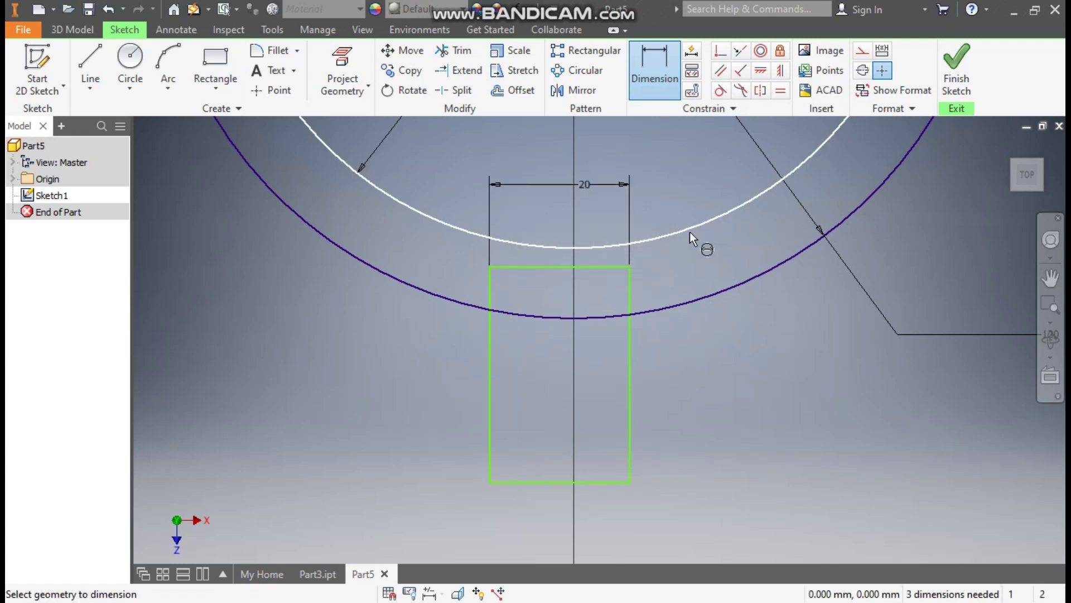
- Dimension the lower tab rectangle's height as 35 mm
click(490, 387)
click(451, 378)
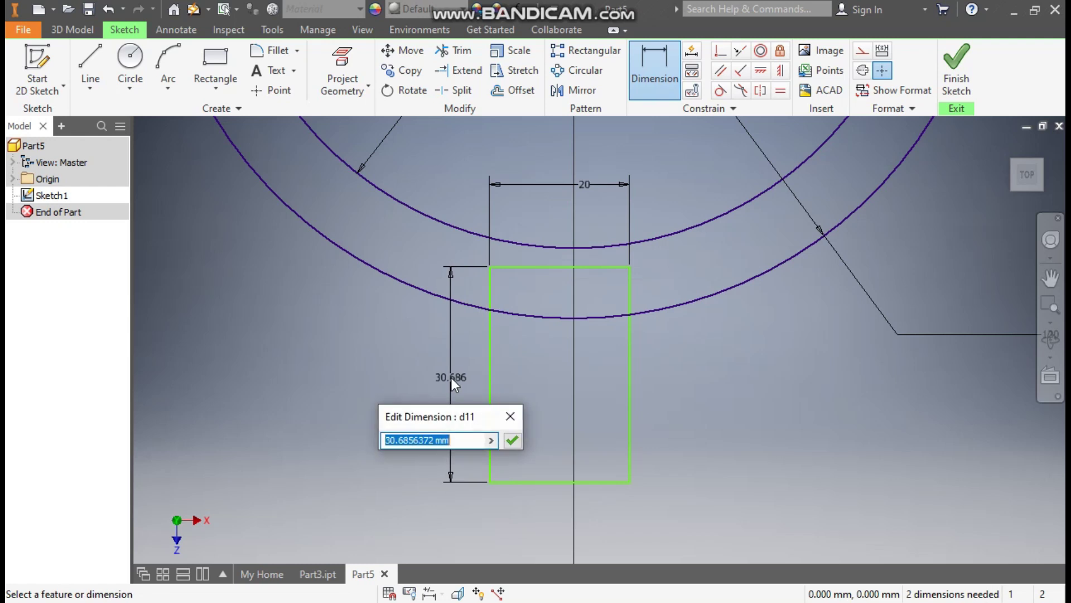
text(35)
key(Return)
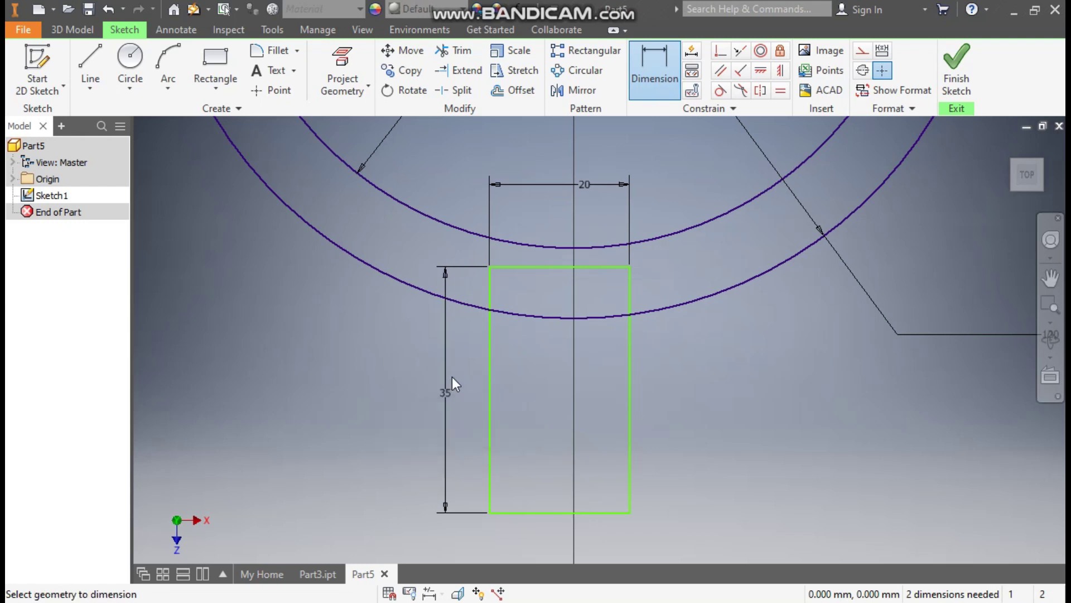
- Dimension the vertical distance from the ring's centre to the tab rectangle's lower edge as 90 mm
click(573, 510)
scroll(630, 413, down, 3)
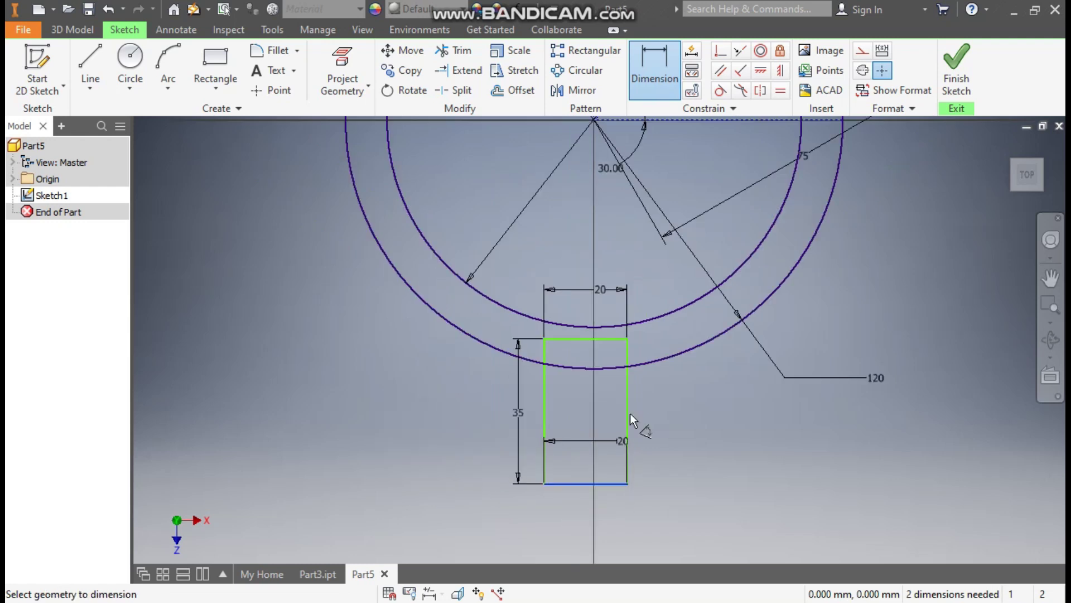
middle_drag(611, 195, 637, 243)
click(620, 186)
click(336, 408)
text(90)
key(Return)
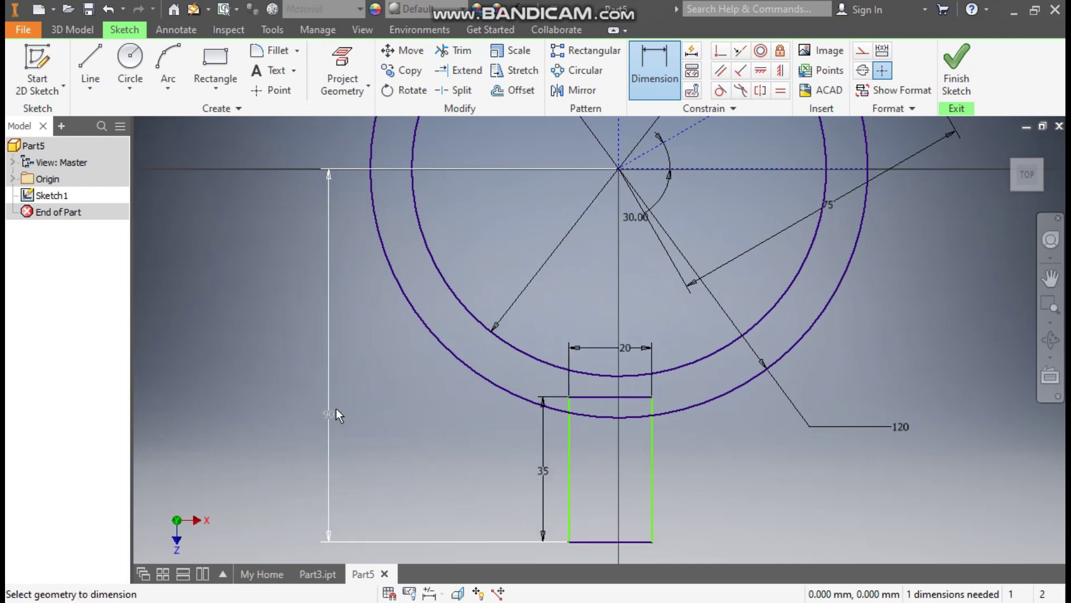
- Apply a vertical constraint between the ring's centre and the midpoint of the tab's upper edge, and finish the sketch
click(781, 70)
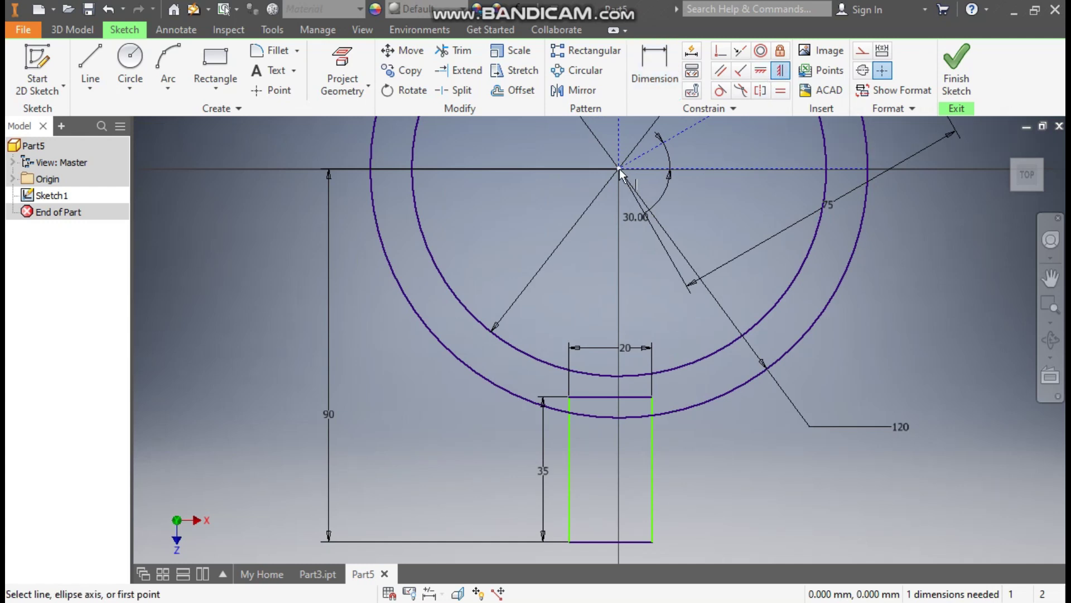
click(619, 169)
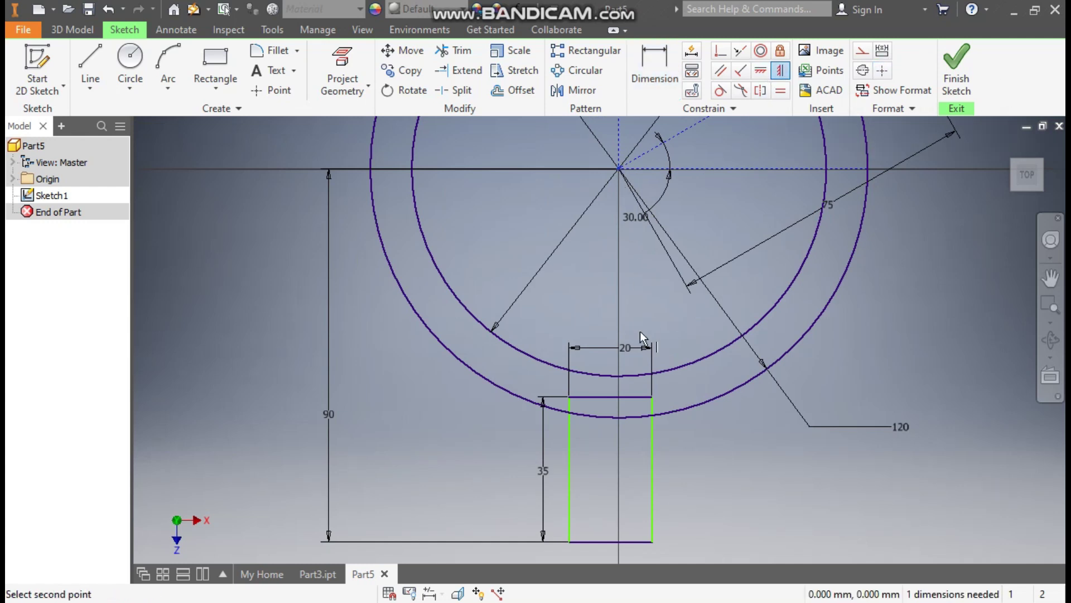
click(611, 395)
scroll(689, 296, down, 2)
mouse_move(689, 297)
middle_down()
mouse_move(680, 347)
mouse_move(689, 359)
middle_up()
click(956, 68)
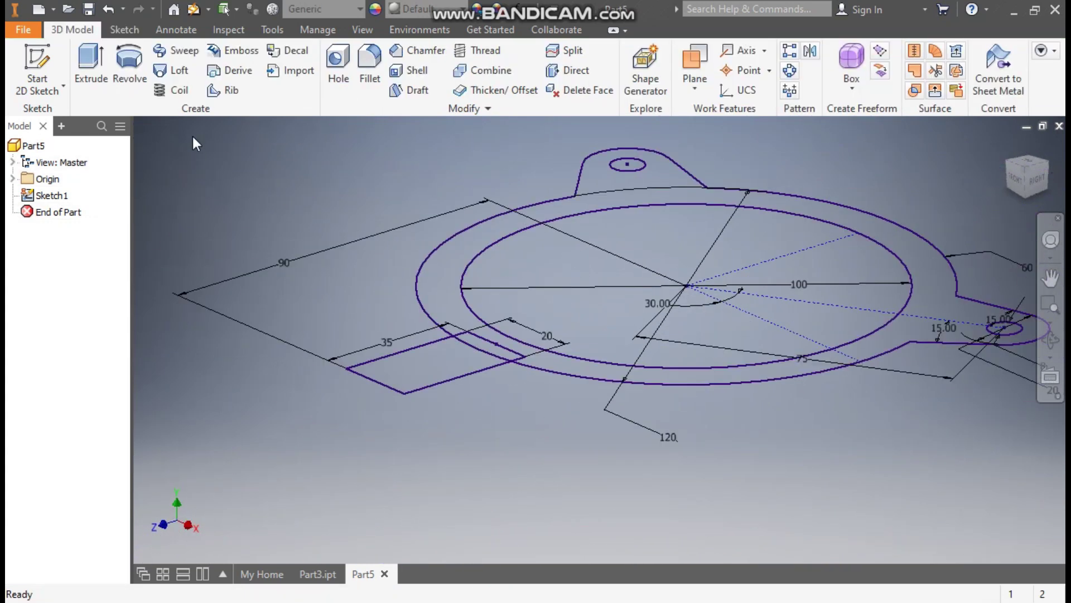
- Extrude the ring with its lugs and the lower tab symmetrically to a total of 30 mm
click(85, 58)
click(624, 199)
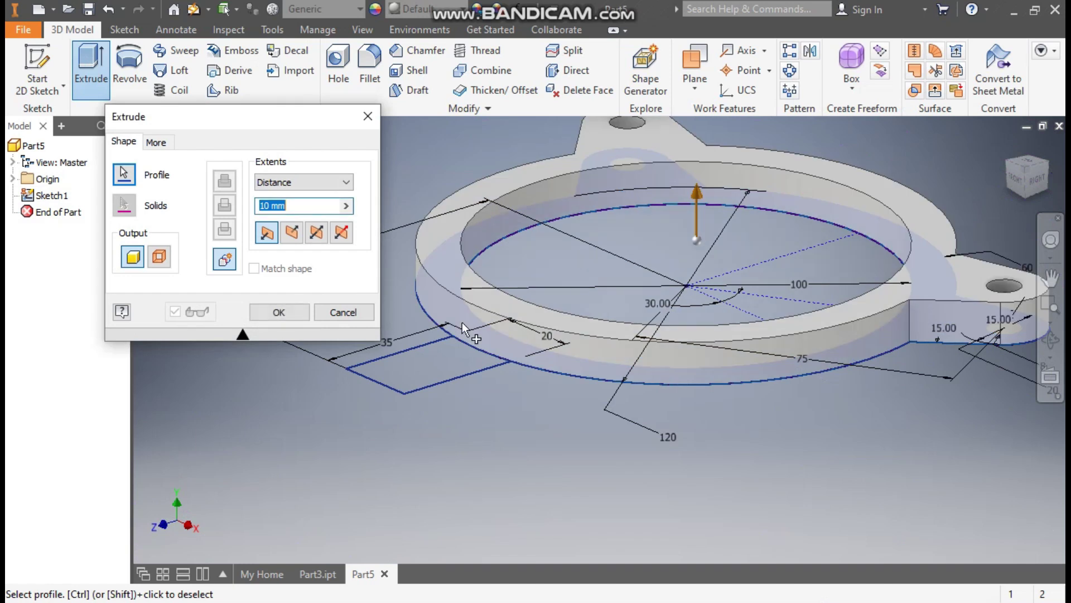
click(416, 358)
scroll(610, 338, down, 3)
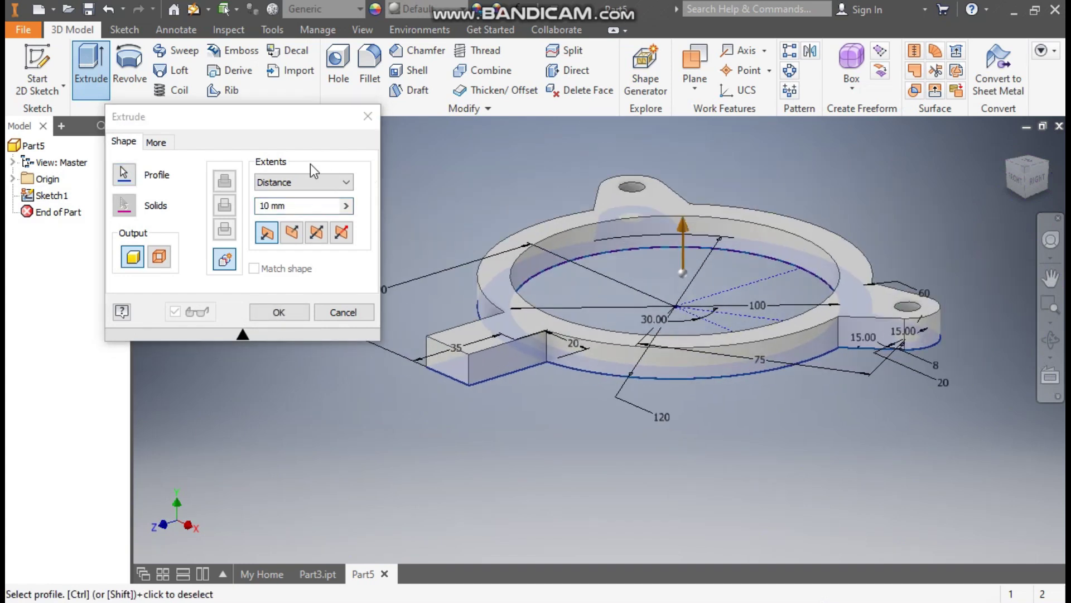
click(295, 206)
text(30)
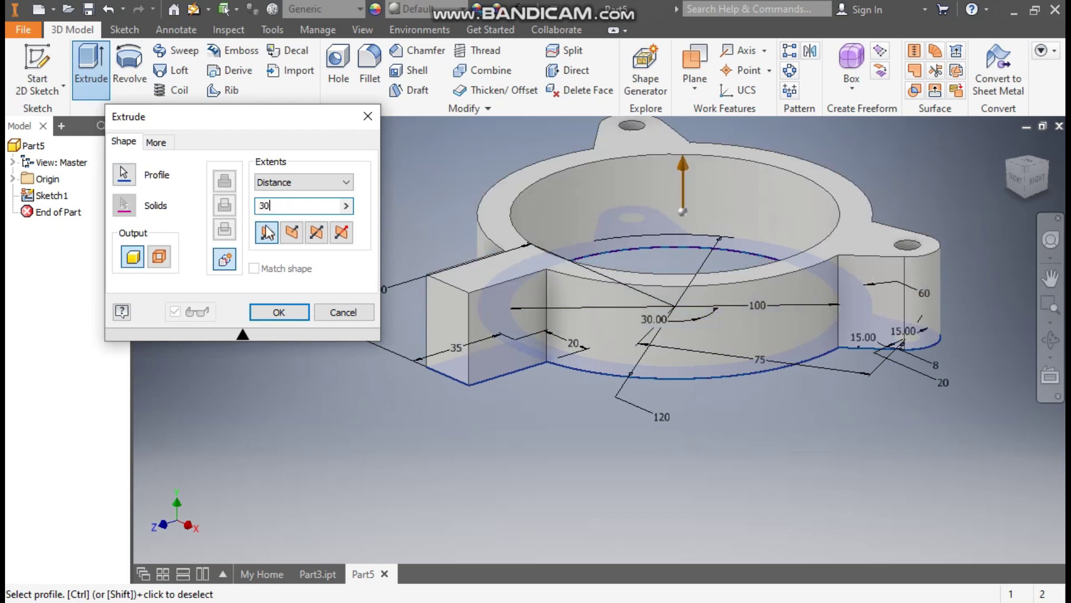
click(322, 237)
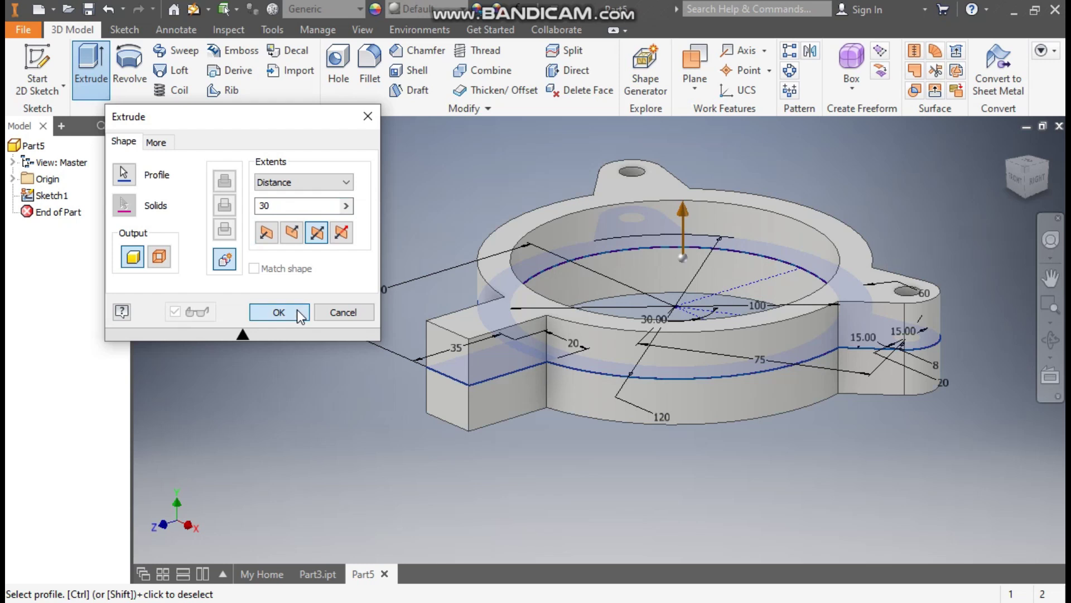
click(297, 309)
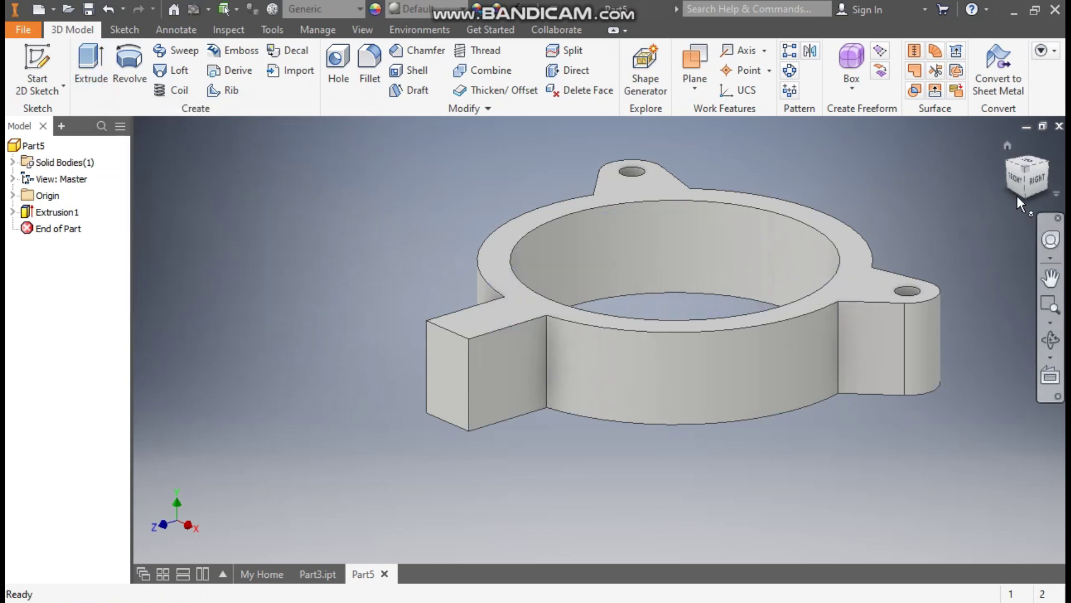
- Apply a full round fillet to the tab's end face, using the part's upper and lower faces as side face sets
drag(1024, 178, 893, 219)
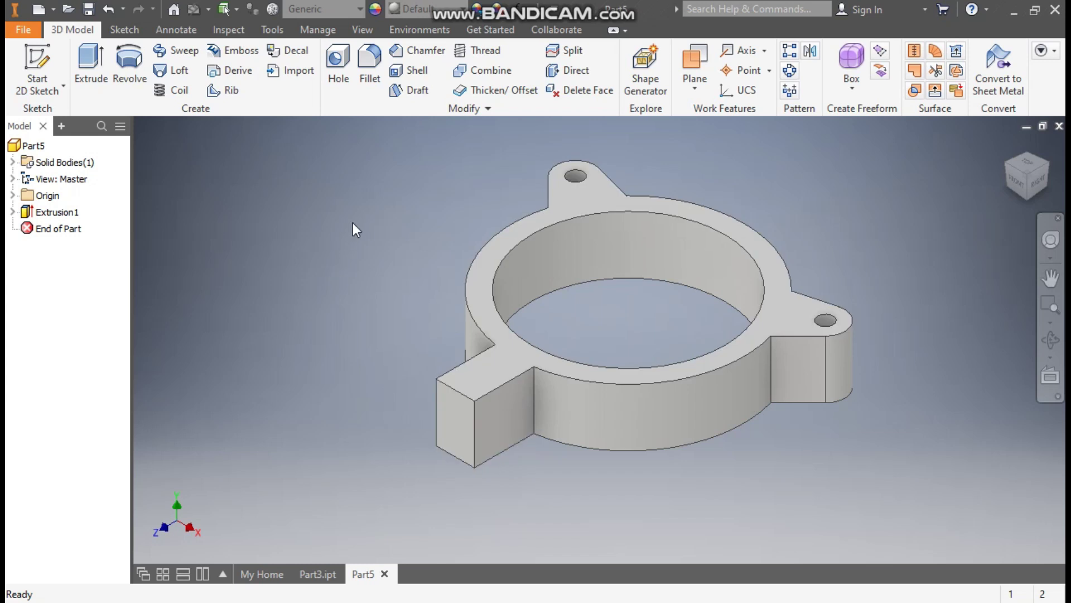
click(369, 57)
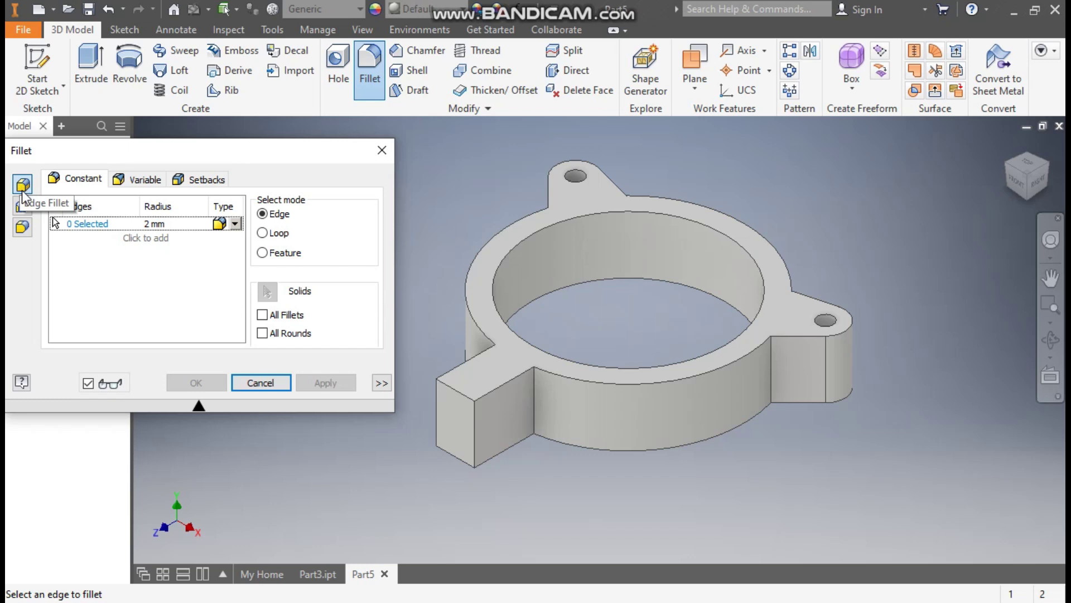
click(20, 228)
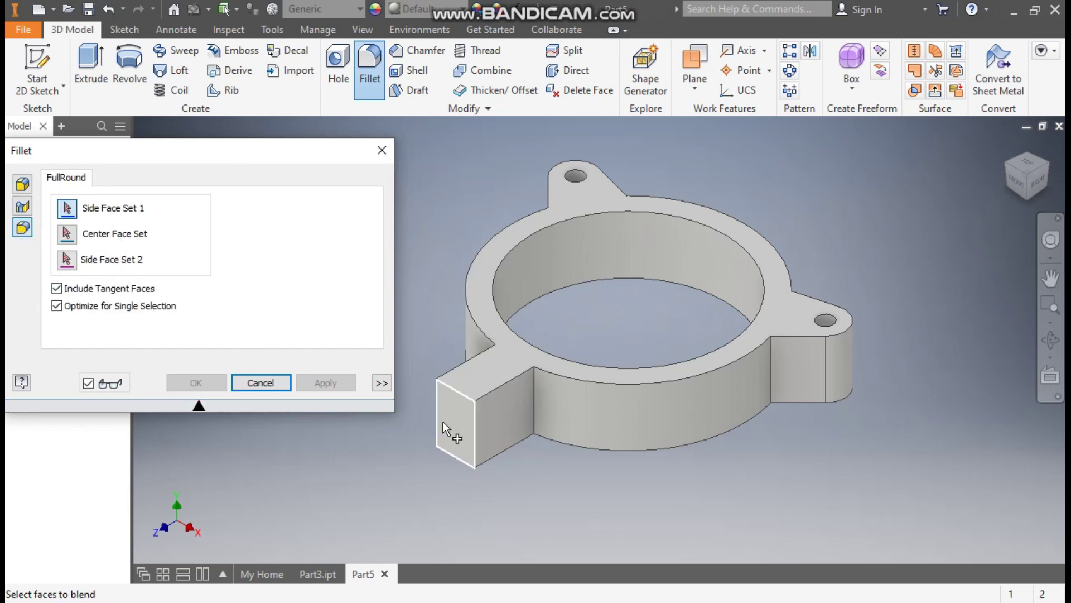
click(491, 375)
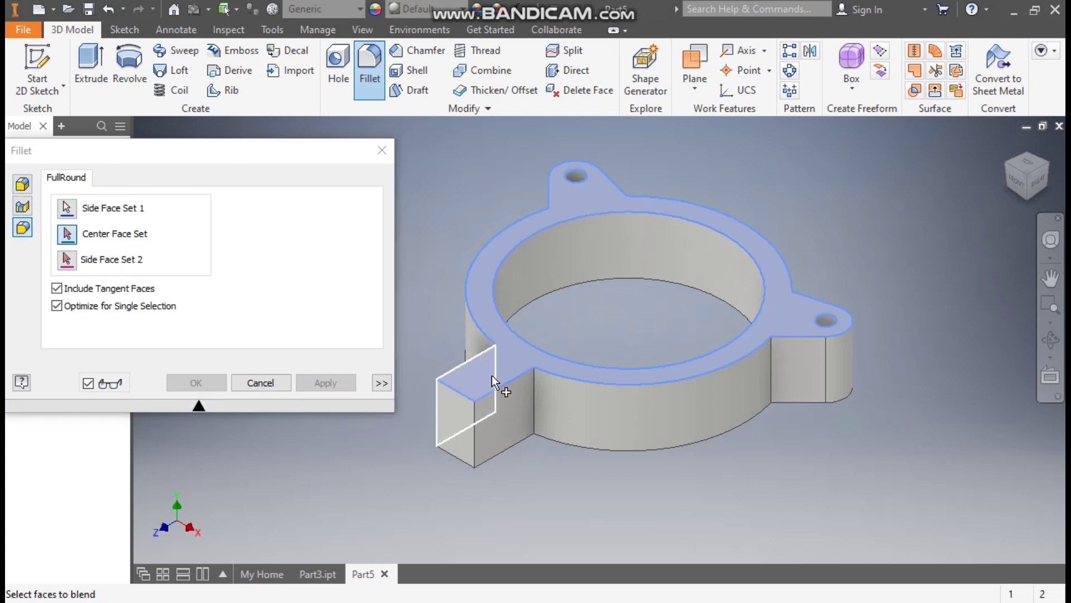
click(453, 427)
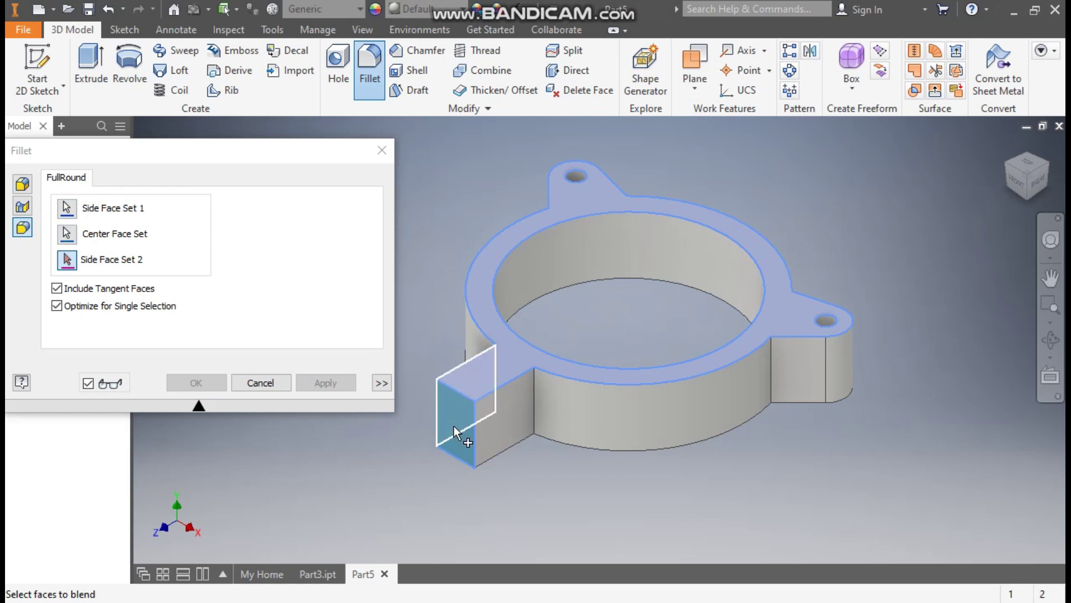
click(1027, 197)
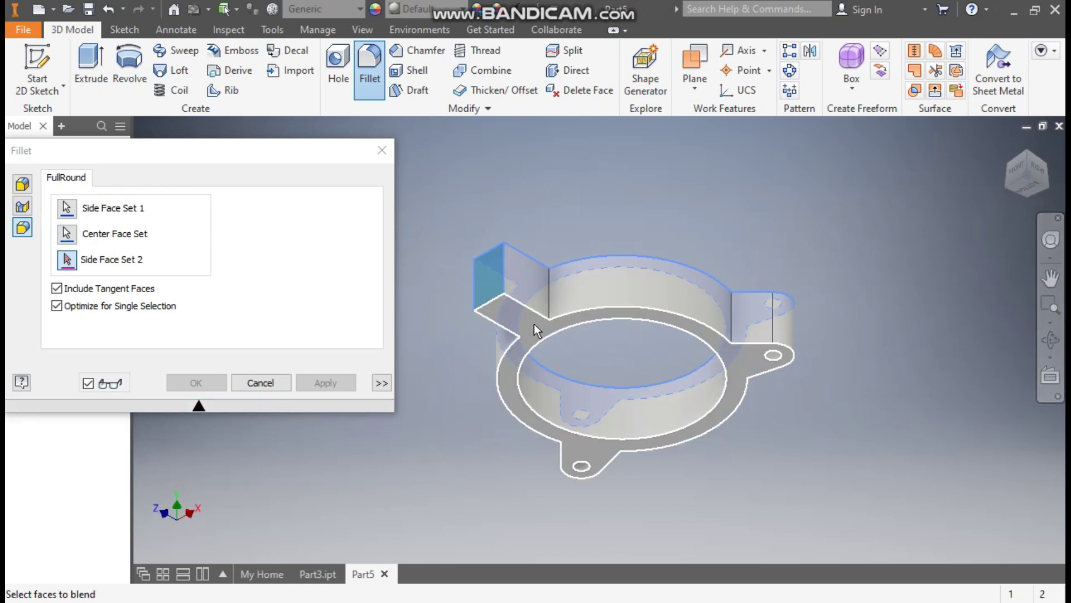
click(534, 324)
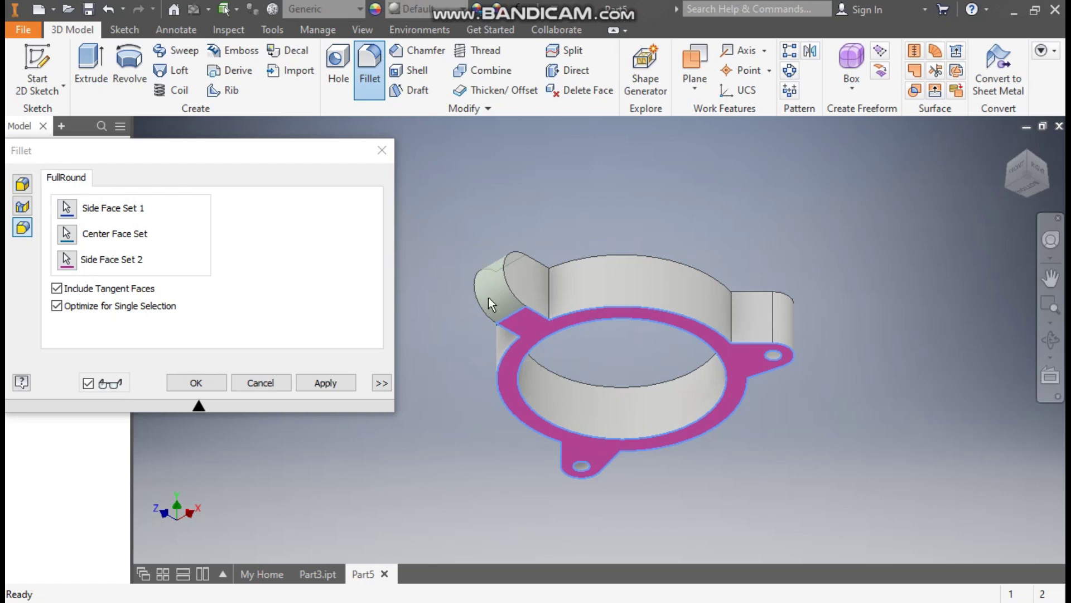
click(196, 381)
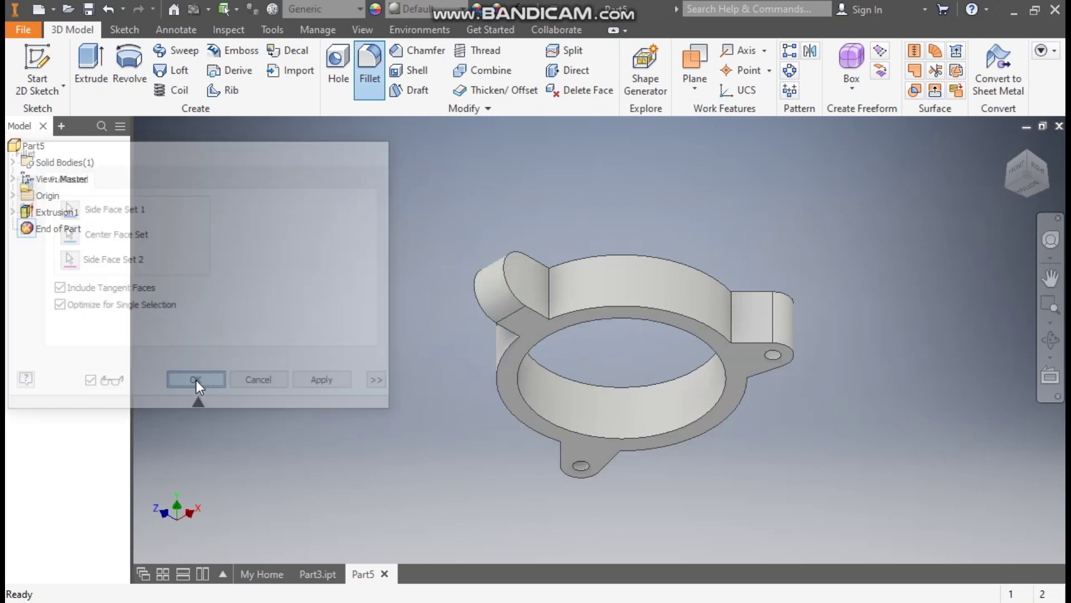
- Sketch a 10 mm diameter circle on the tab's flat side face, concentric with its rounded end, and finish the sketch
click(1008, 146)
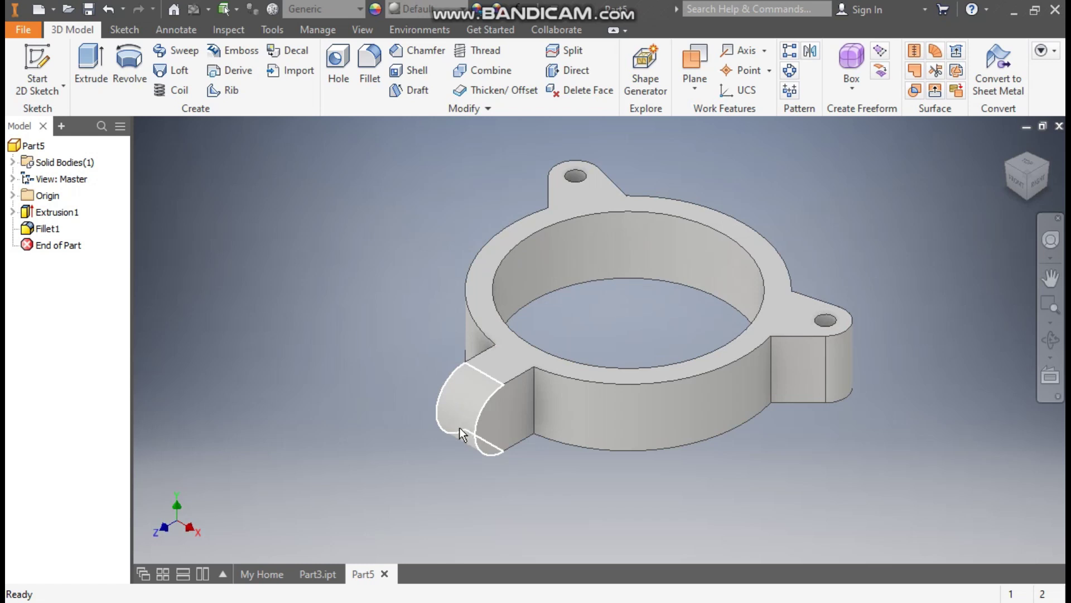
click(517, 416)
click(636, 404)
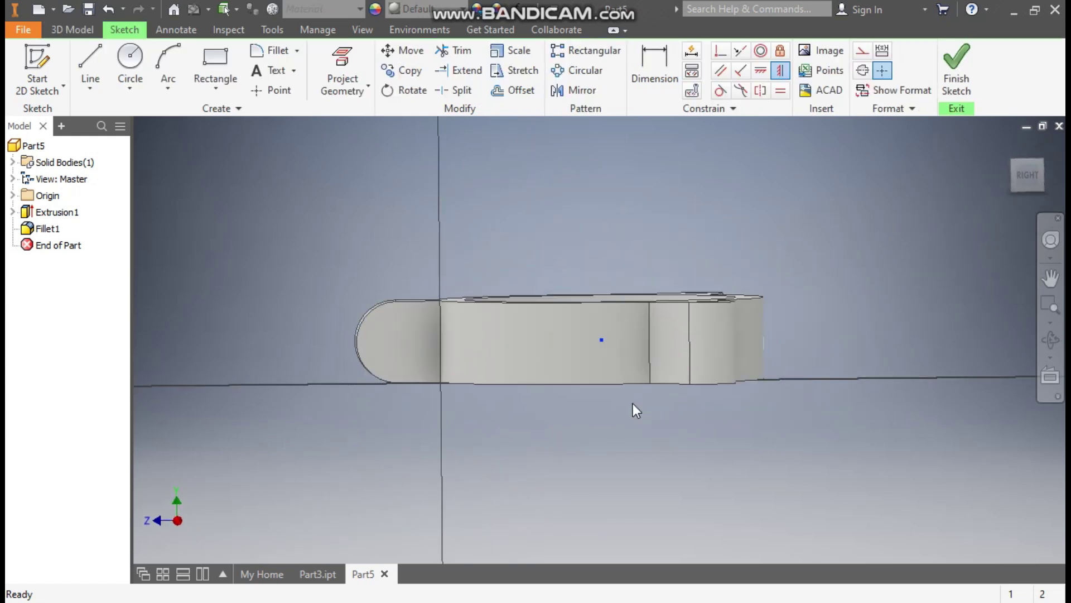
click(130, 60)
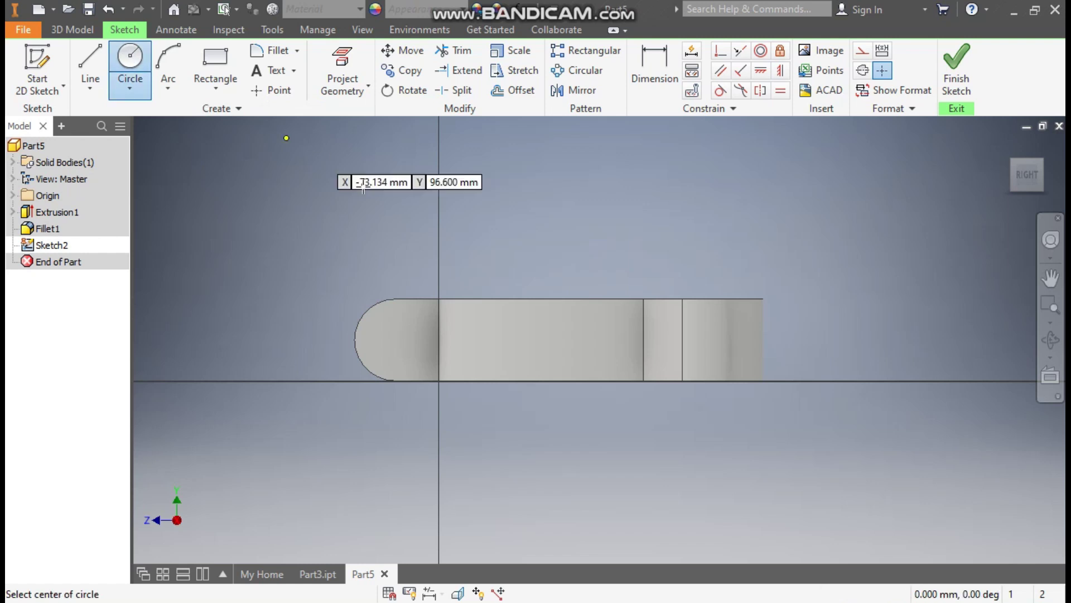
scroll(402, 334, up, 3)
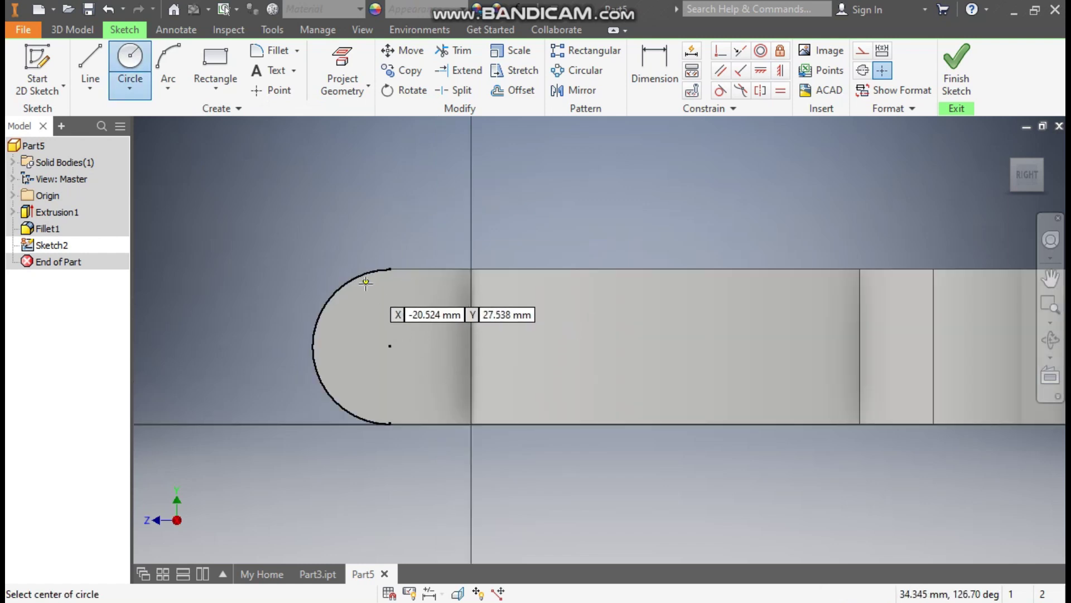
click(389, 346)
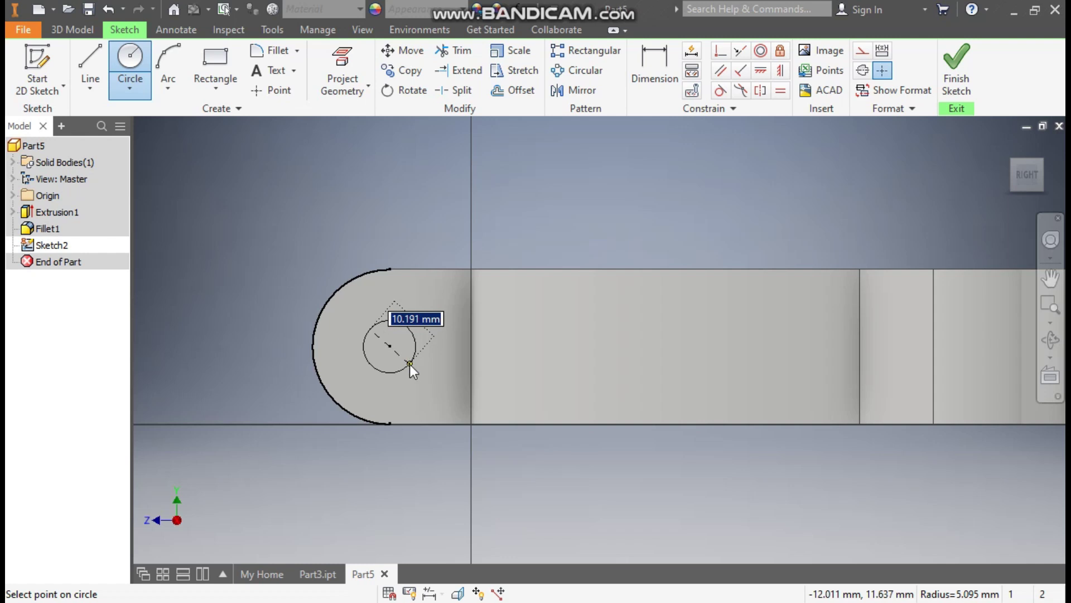
text(10)
key(Return)
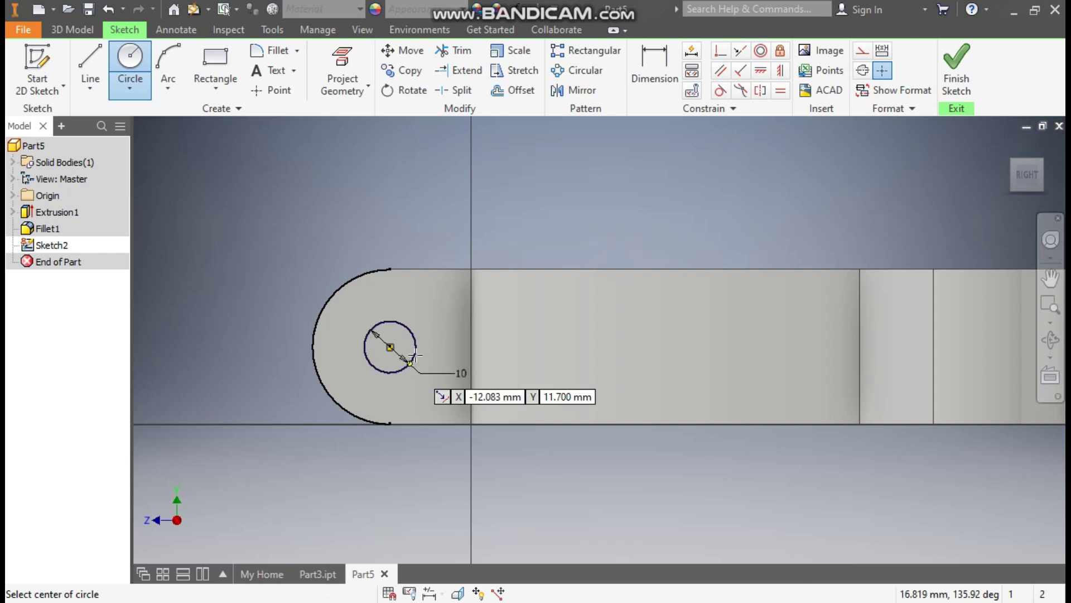
click(969, 77)
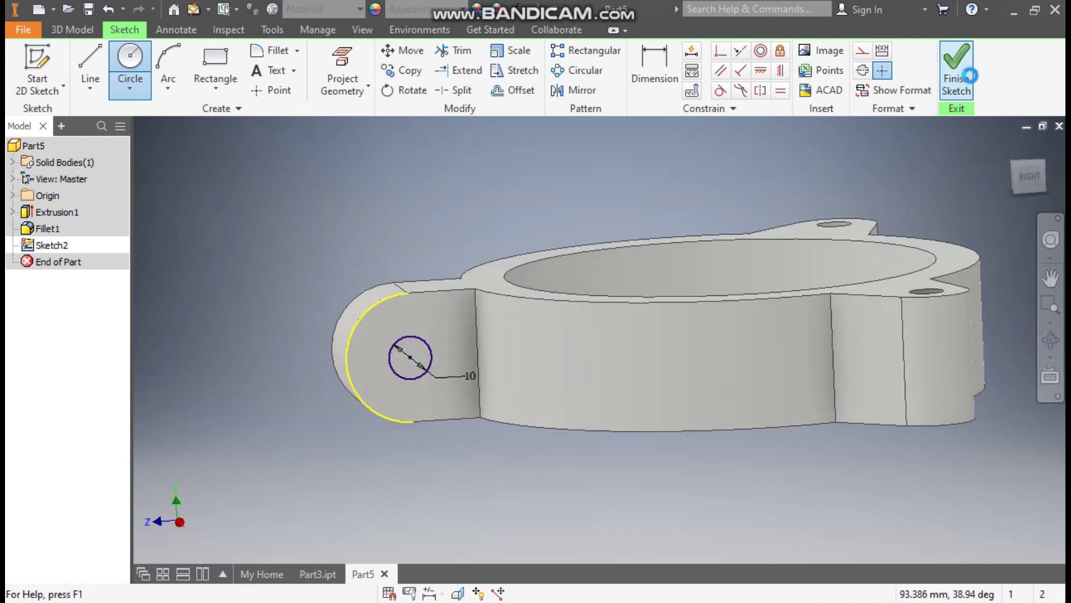
- Cut the 10 mm circle through the tab with a 30 mm extrusion directed into the part
click(97, 55)
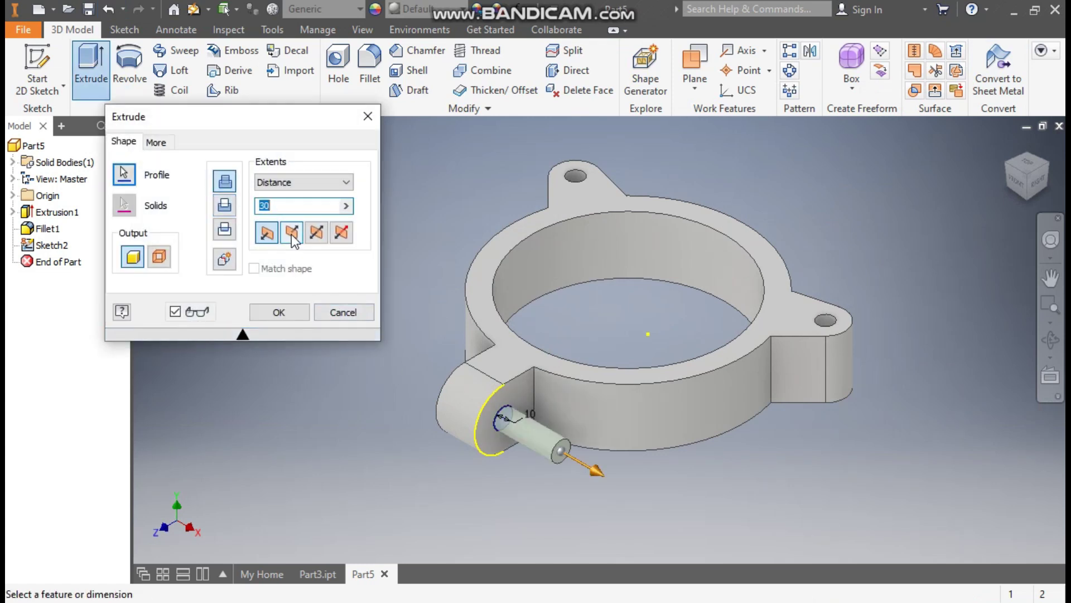
click(293, 236)
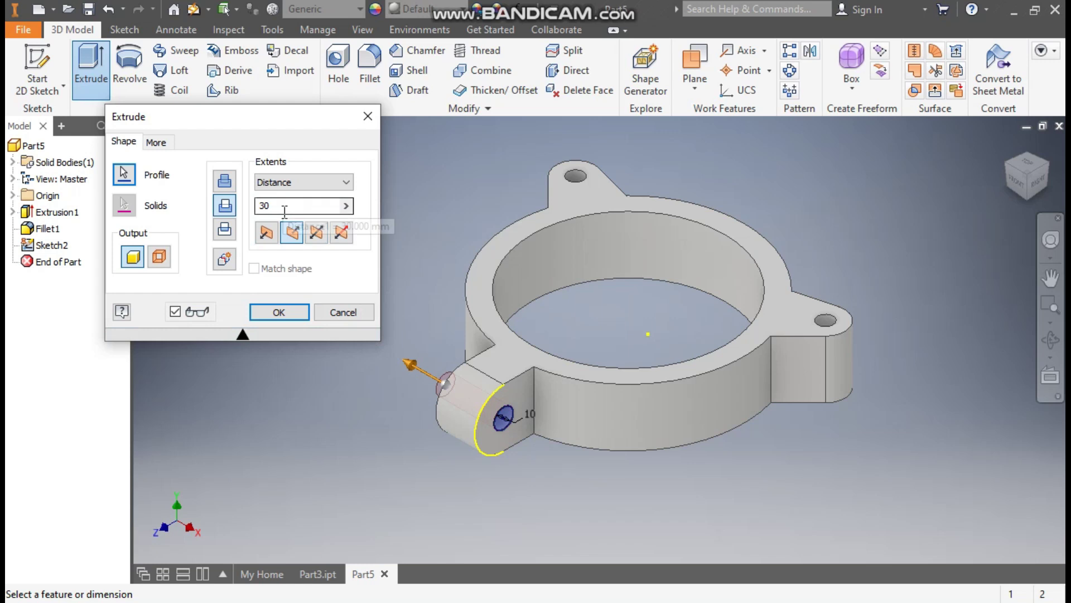
click(273, 315)
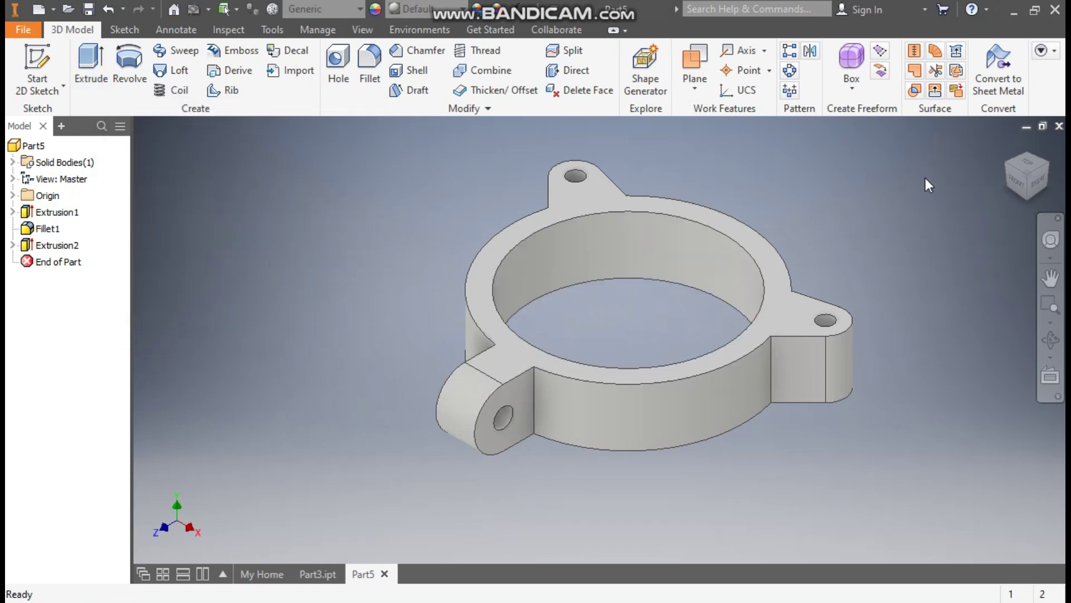
- Consult the split in Part3 and, back in Part5, sketch a rectangle about 87 mm long on the ring's upper face, lengthwise over the tab
click(1002, 156)
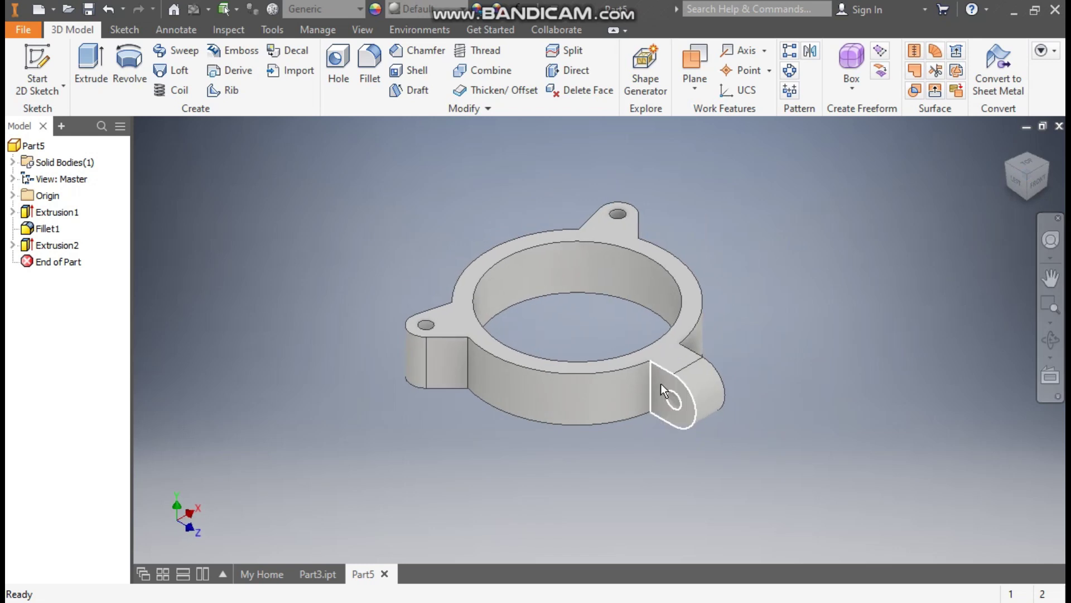
click(1016, 147)
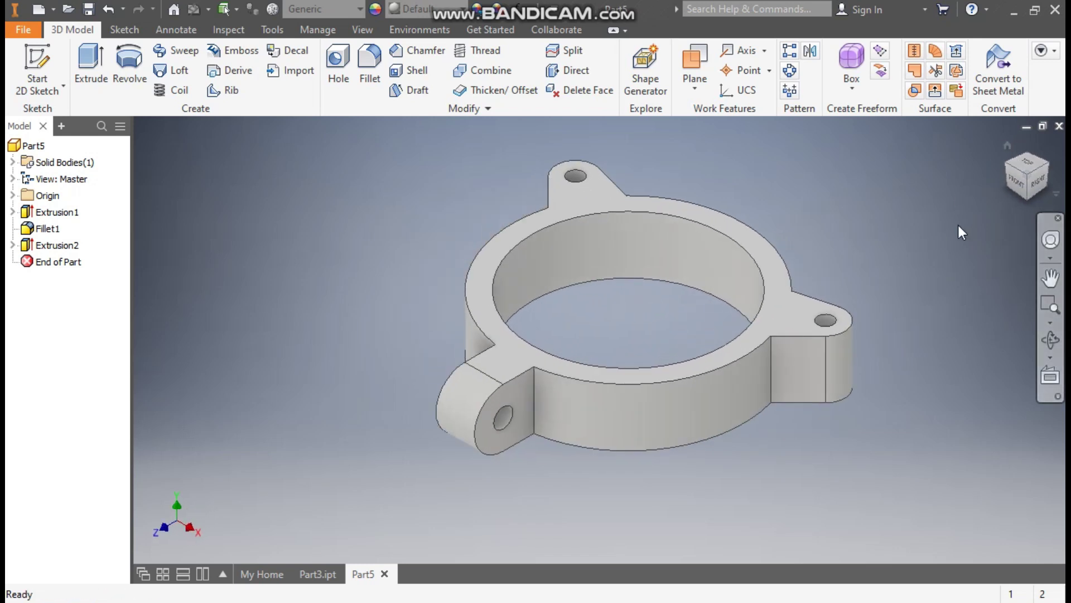
click(317, 573)
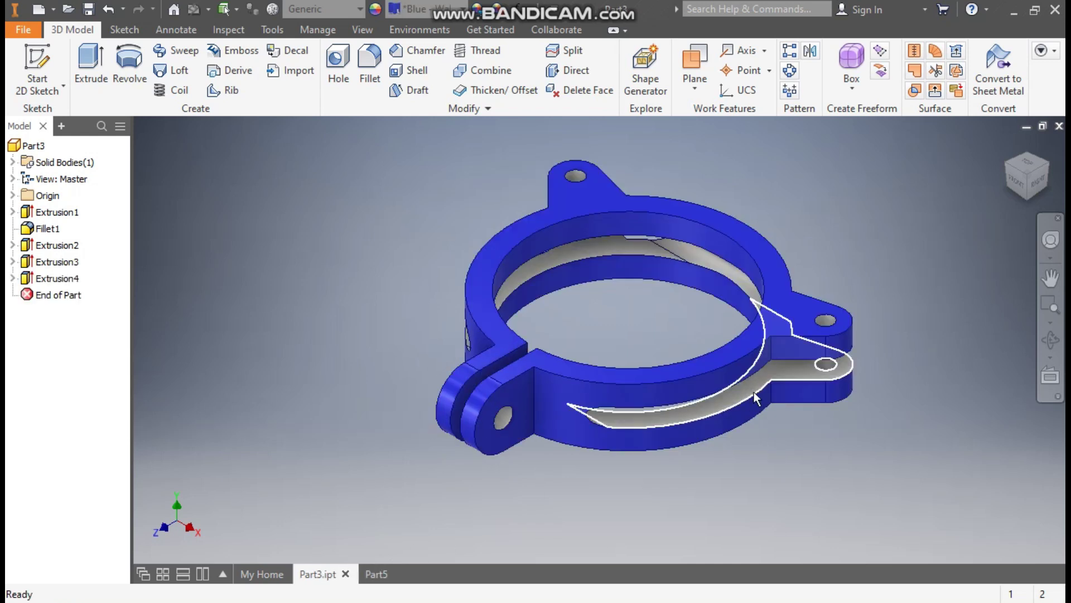
click(375, 574)
click(519, 356)
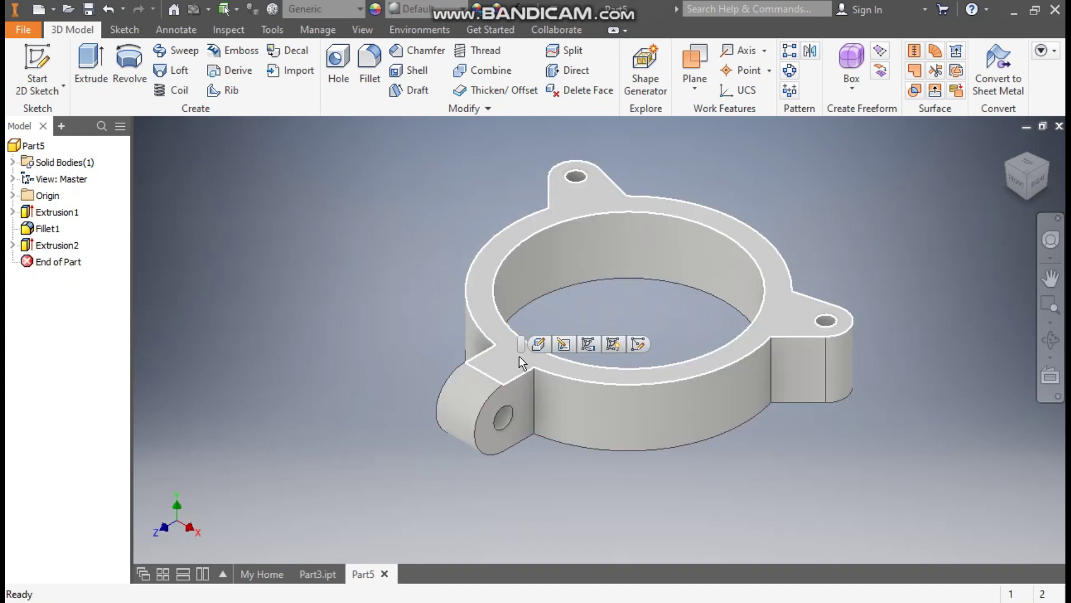
click(638, 344)
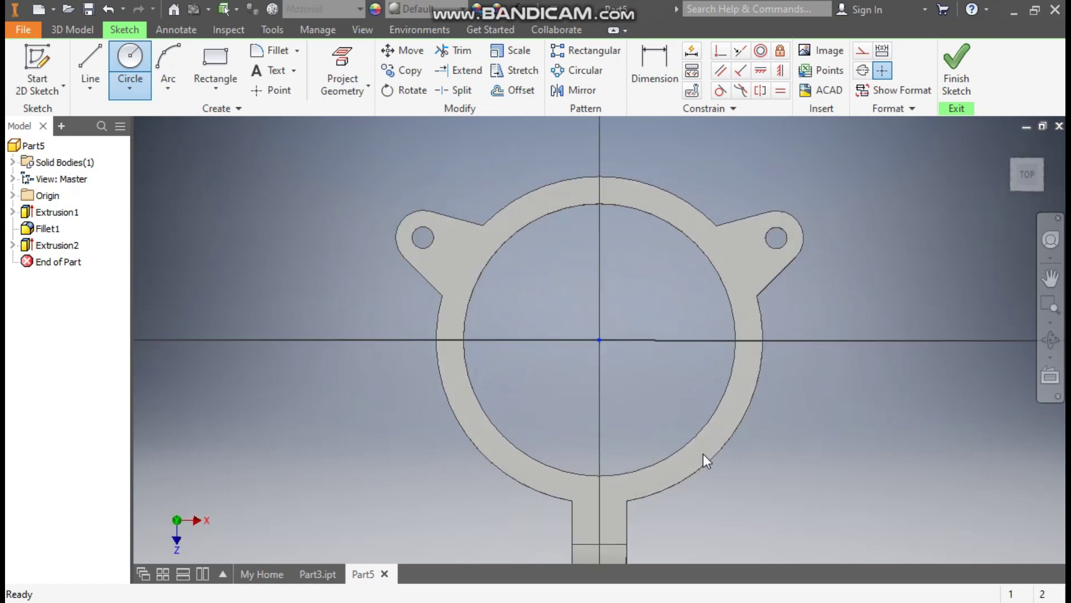
drag(675, 313, 657, 210)
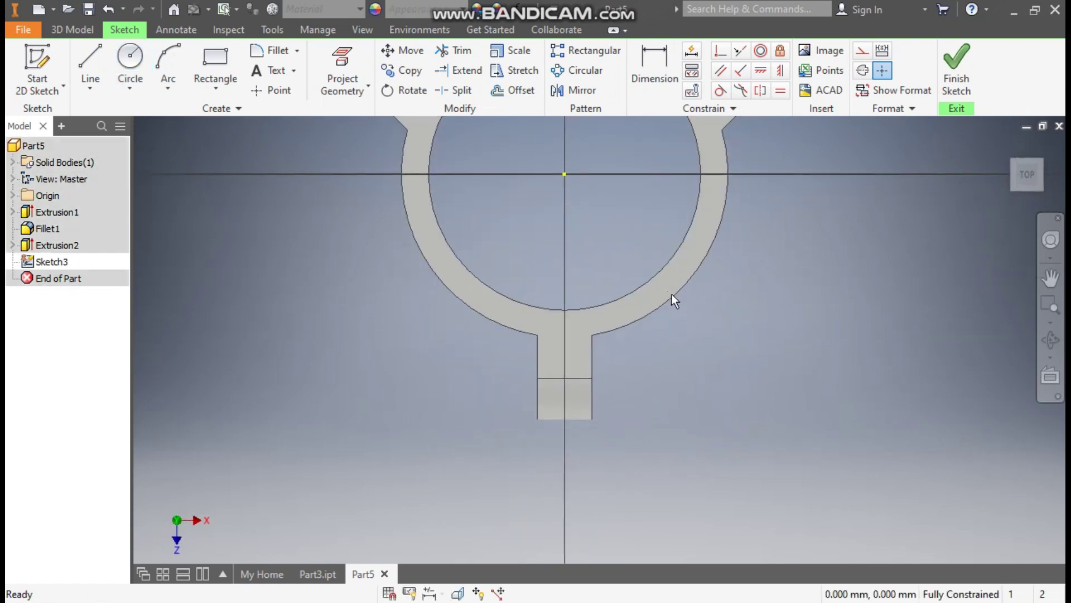
click(223, 81)
click(230, 120)
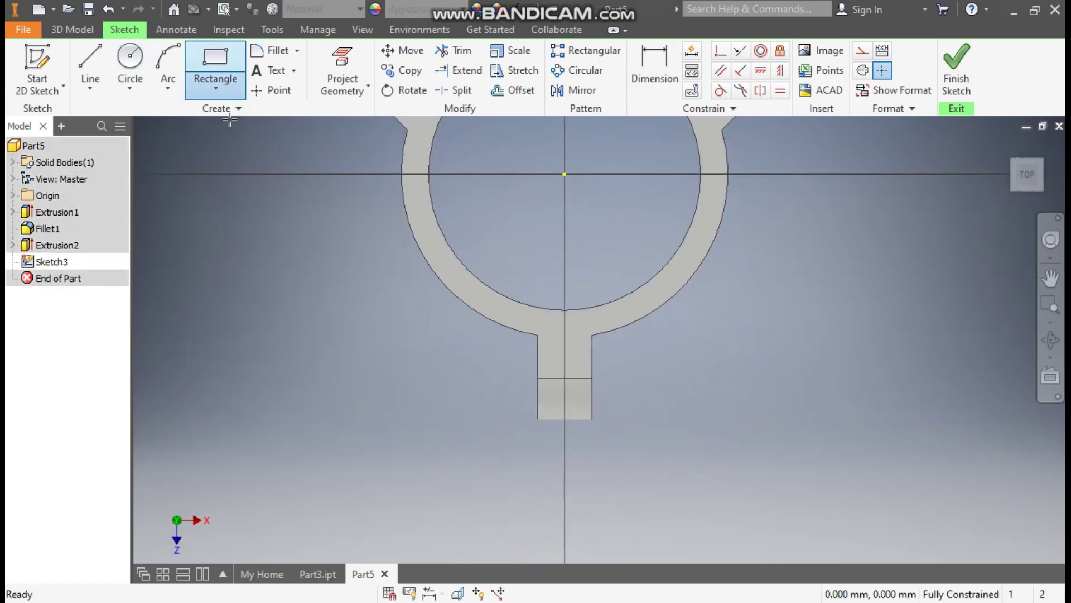
click(543, 218)
click(580, 455)
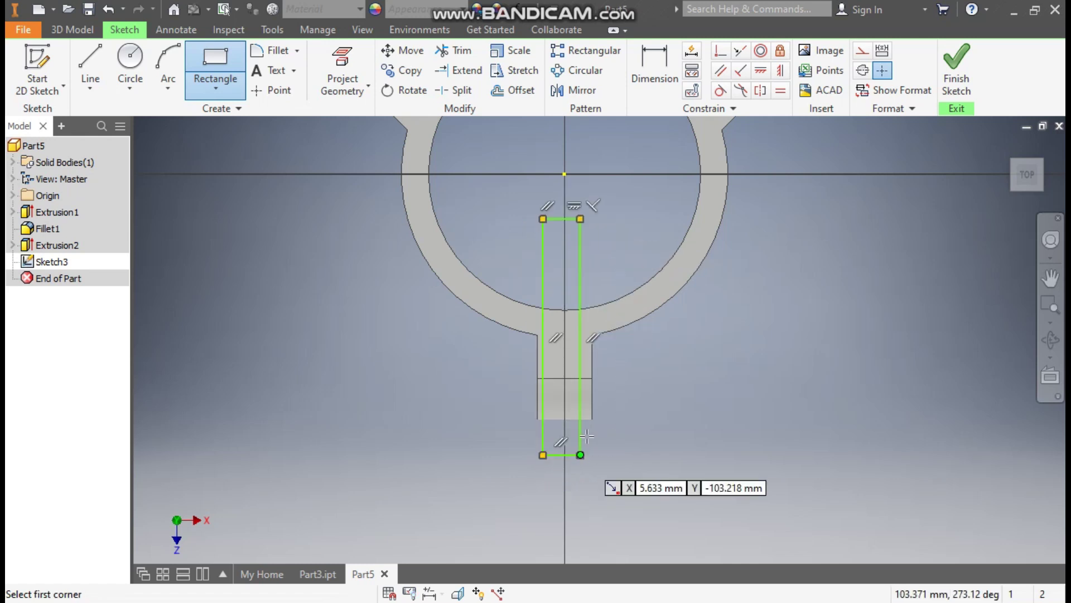
- Dimension the rectangle over the tab to 100 mm long and 5 mm wide
click(654, 74)
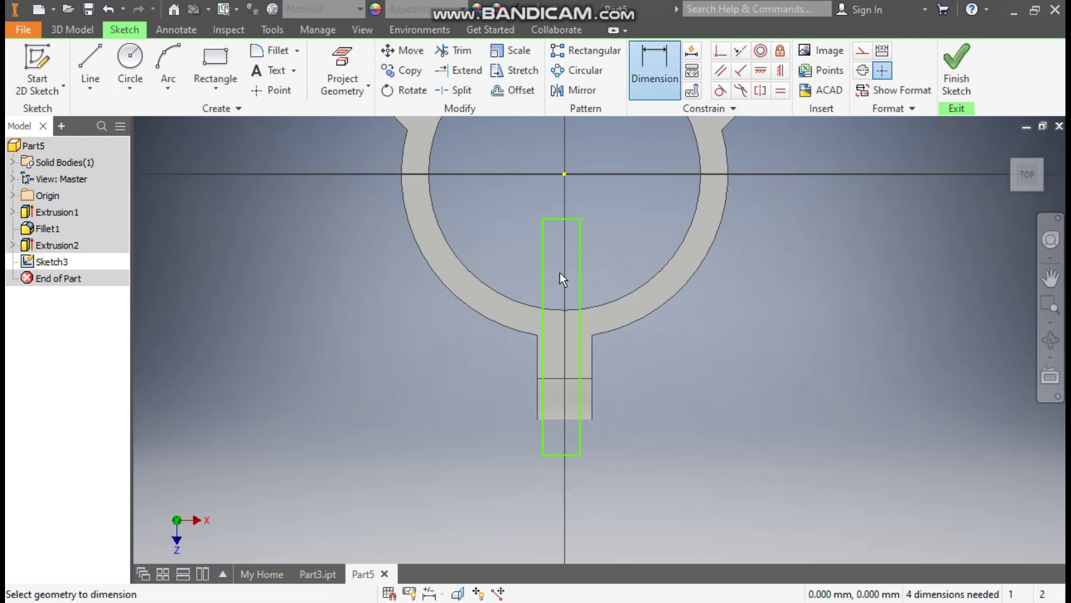
click(542, 273)
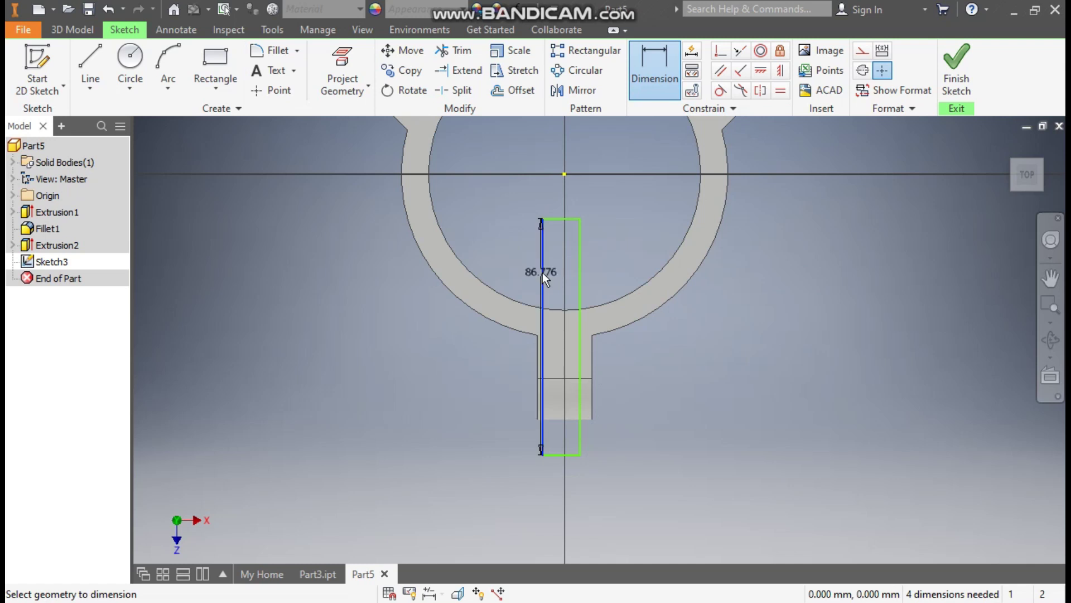
click(509, 273)
text(100)
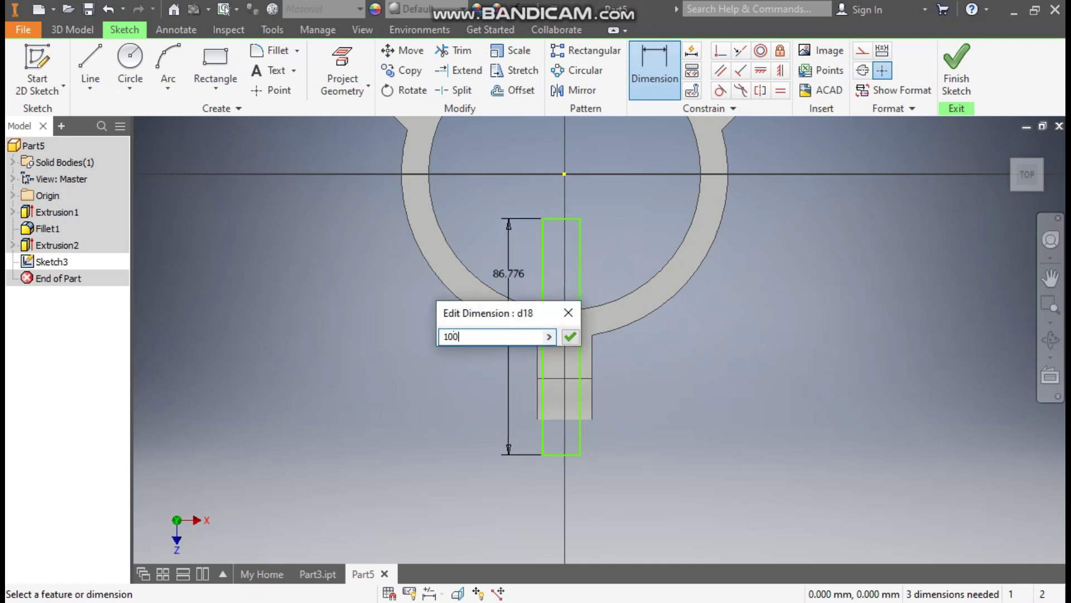
key(Return)
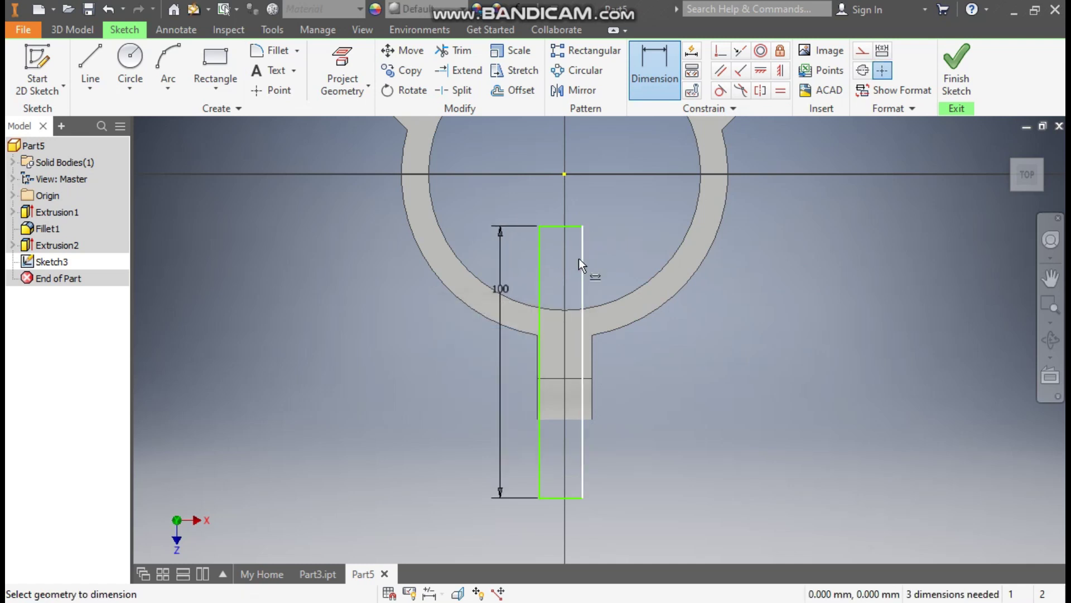
click(571, 226)
click(574, 204)
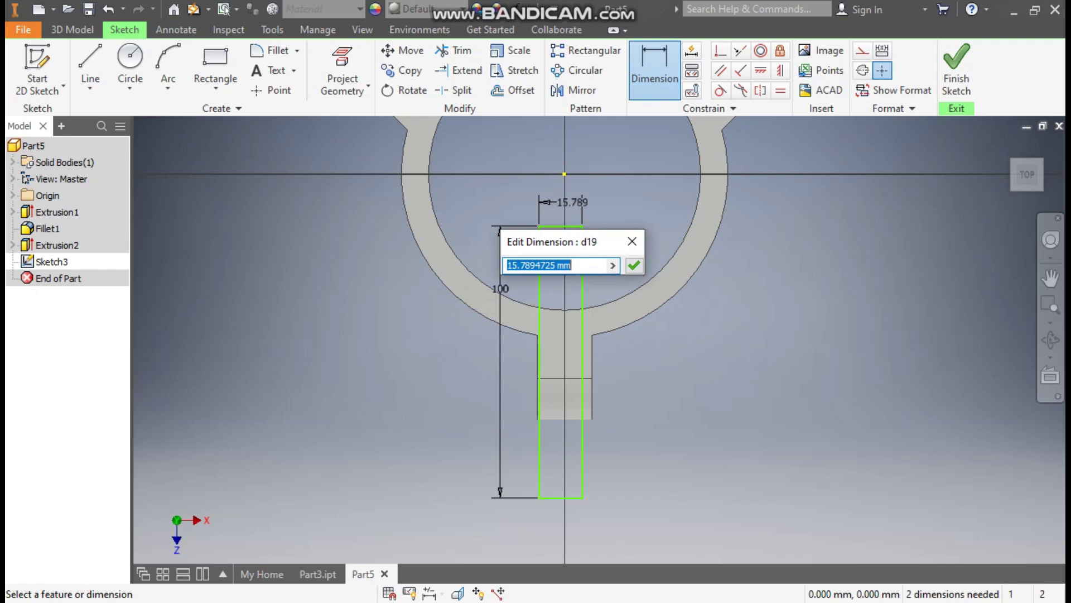
text(5)
key(Return)
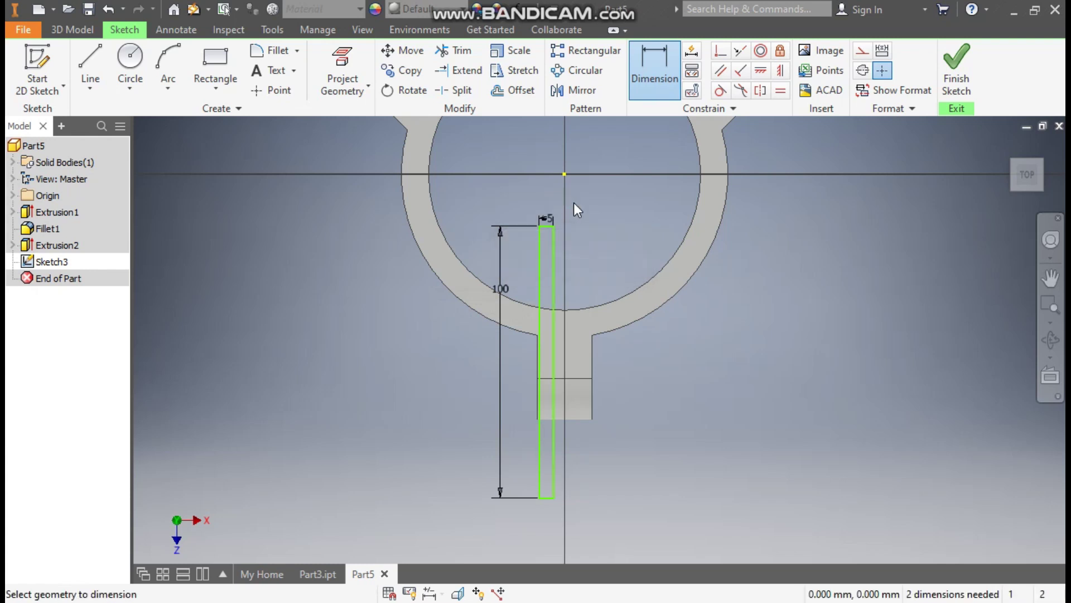
- Dimension the distance from the sketch origin to the rectangle's nearest short edge as 20 mm
click(565, 174)
click(548, 225)
click(606, 196)
text(20)
key(Return)
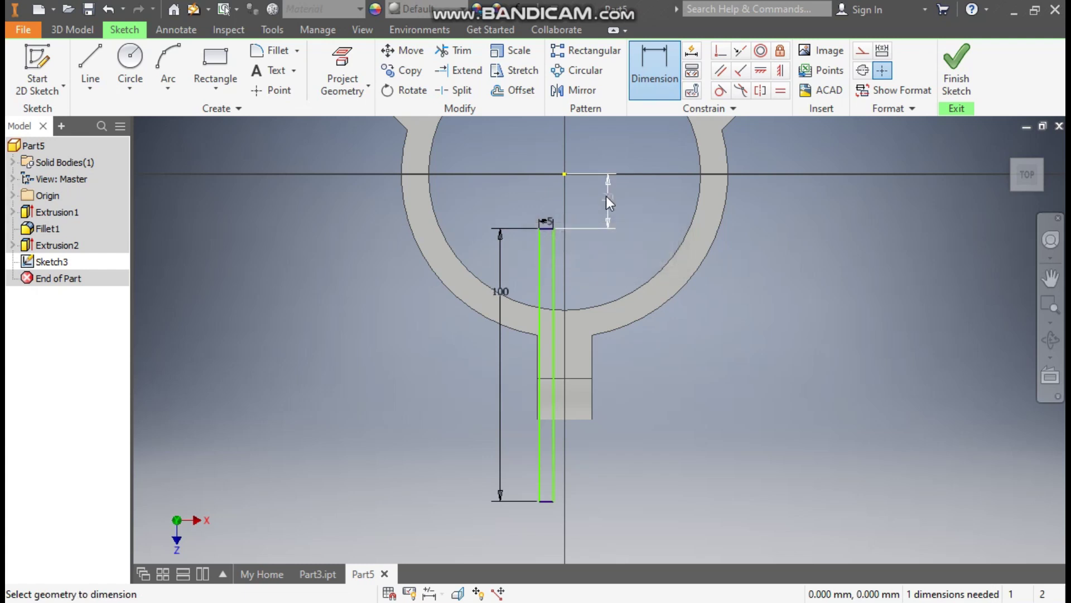
key(Escape)
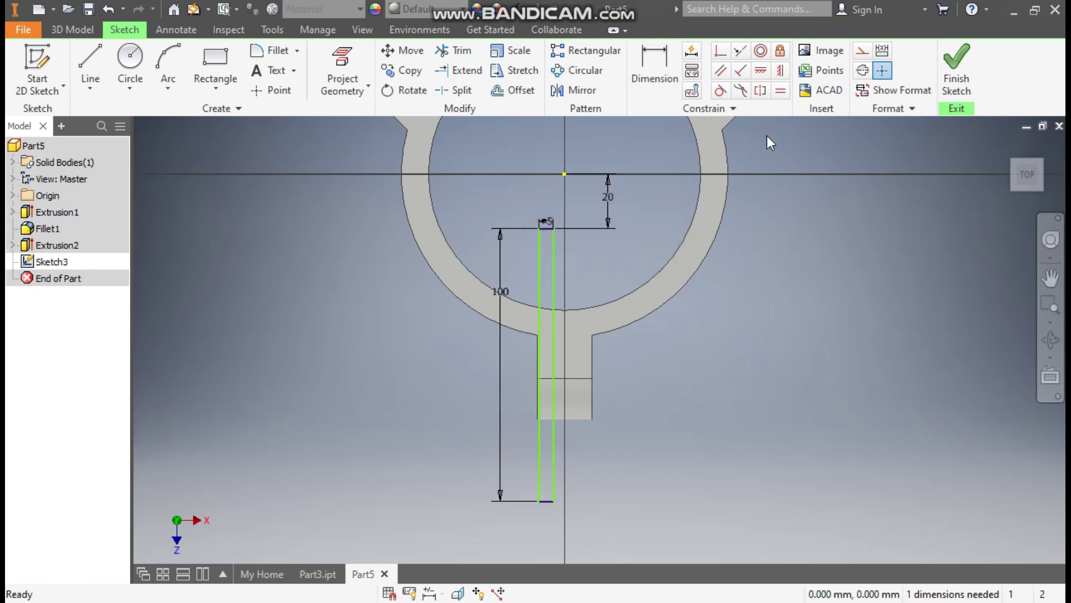
- Align the midpoint of the rectangle's near short edge vertically with the sketch origin and finish the sketch
click(780, 74)
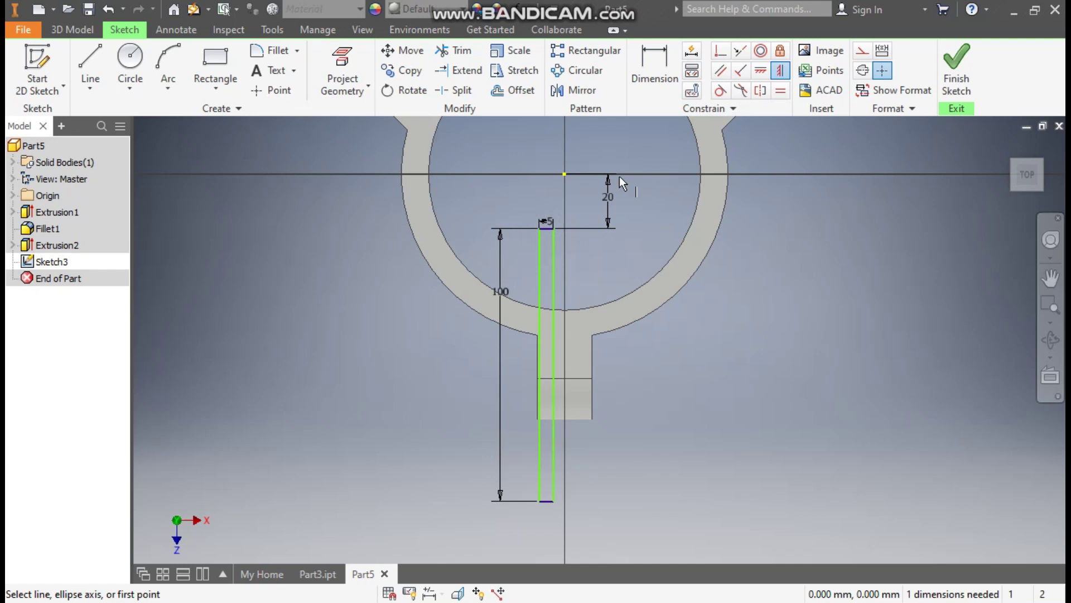
click(565, 175)
click(547, 229)
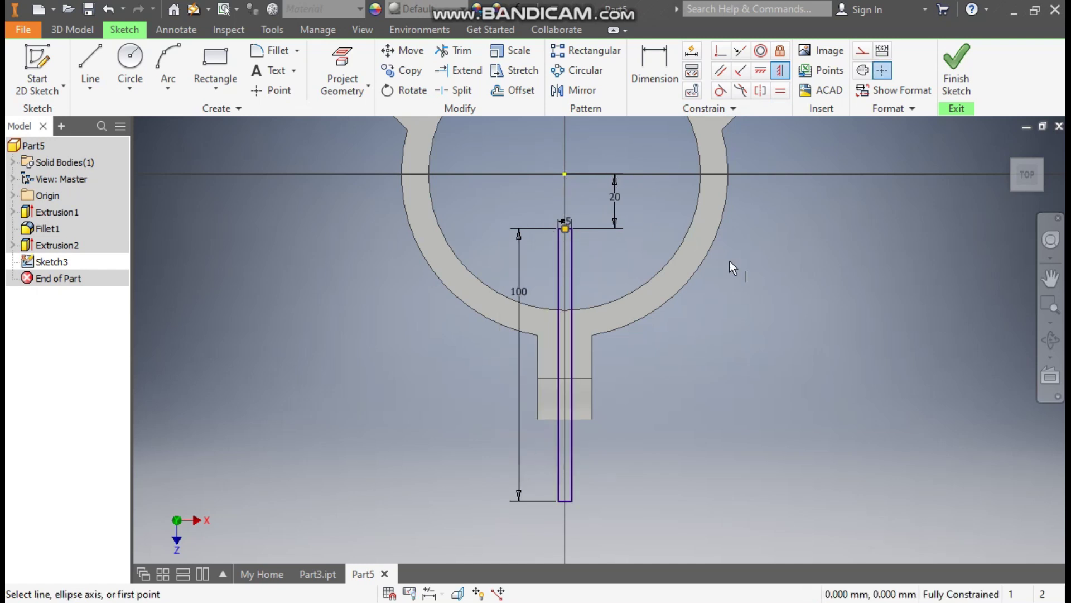
click(957, 66)
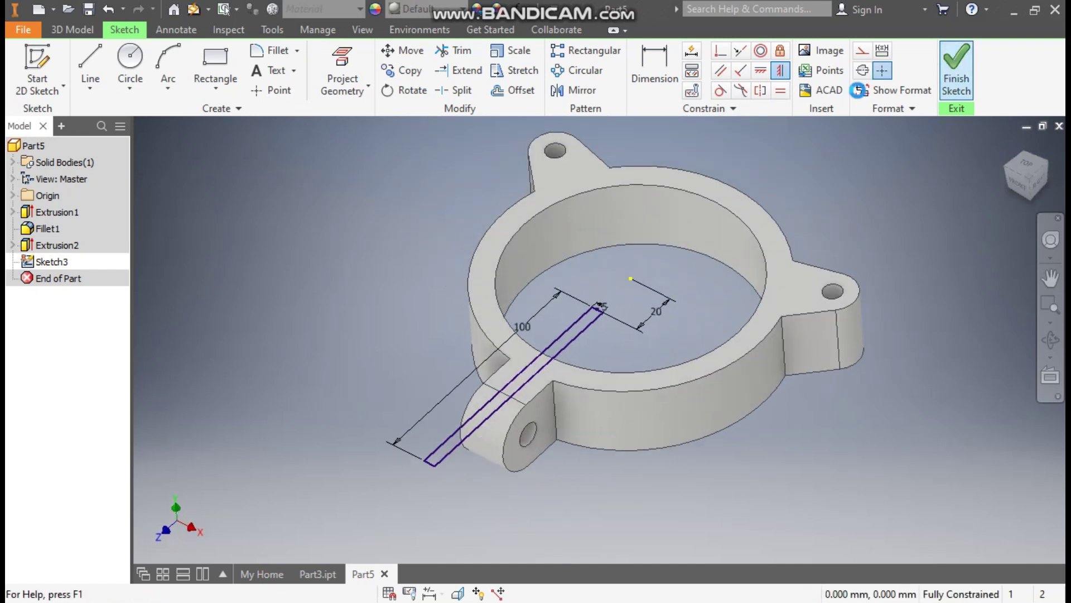
- Extrude the rectangle as a cut with All extents down through the ring wall and tab to form the split
click(85, 69)
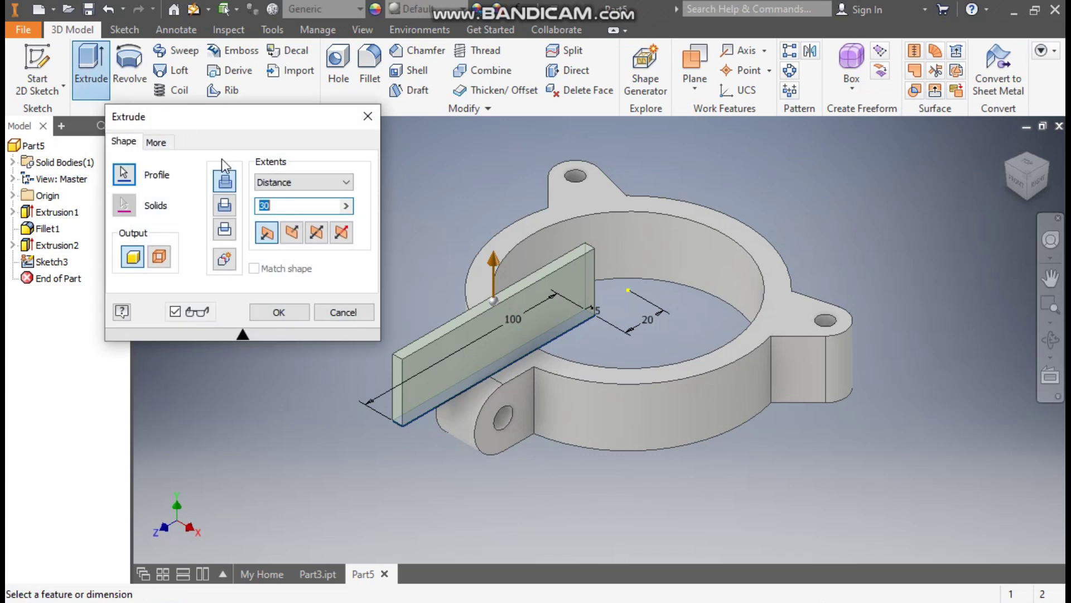
click(224, 207)
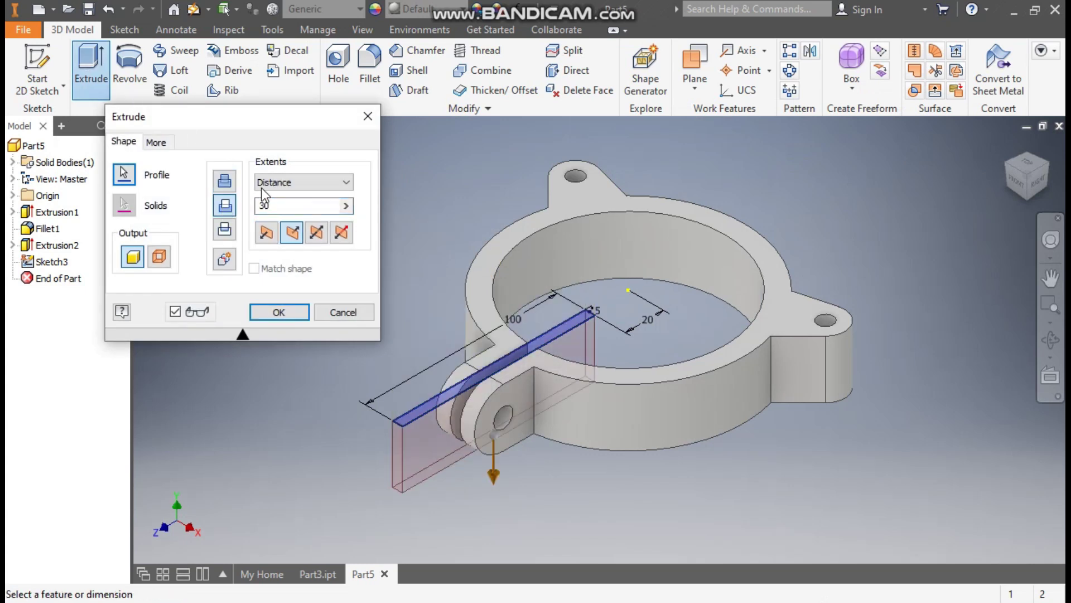
click(286, 182)
click(277, 232)
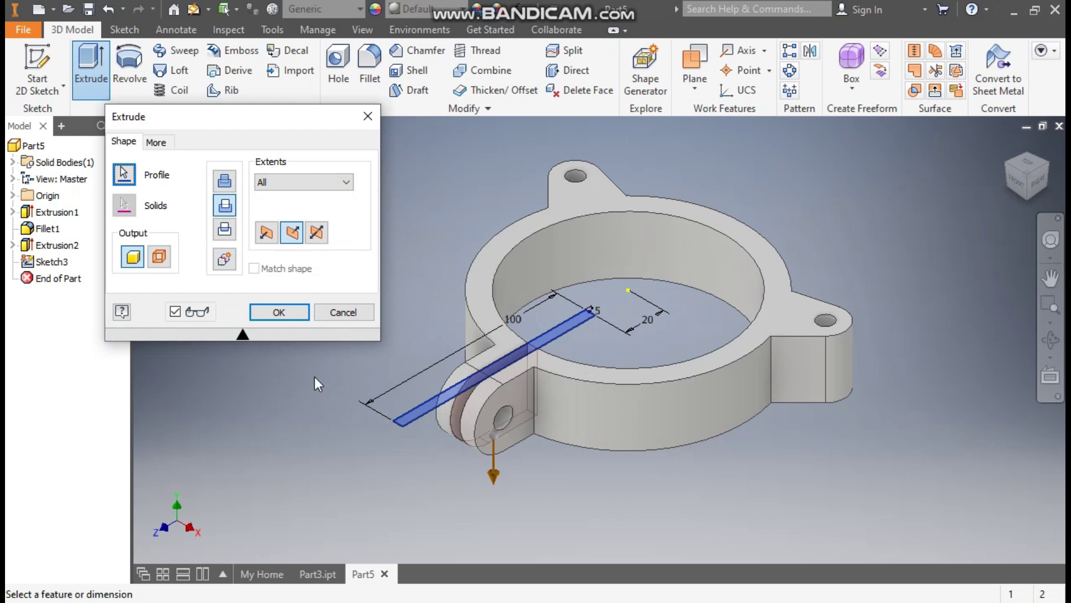
click(286, 315)
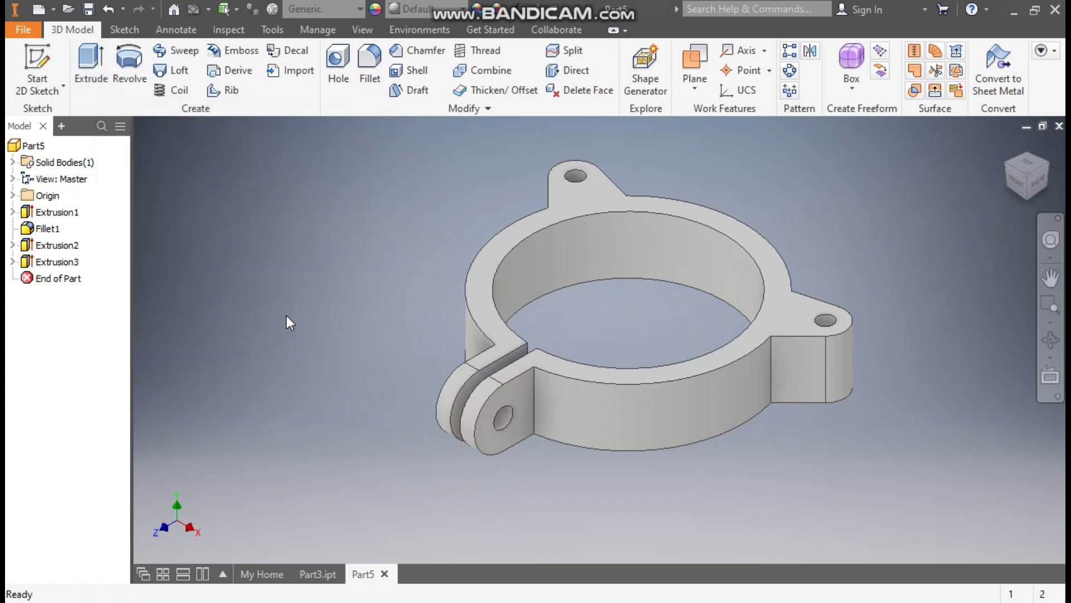
- Start a sketch on the origin's YZ Plane and set the visual style to Wireframe
click(12, 196)
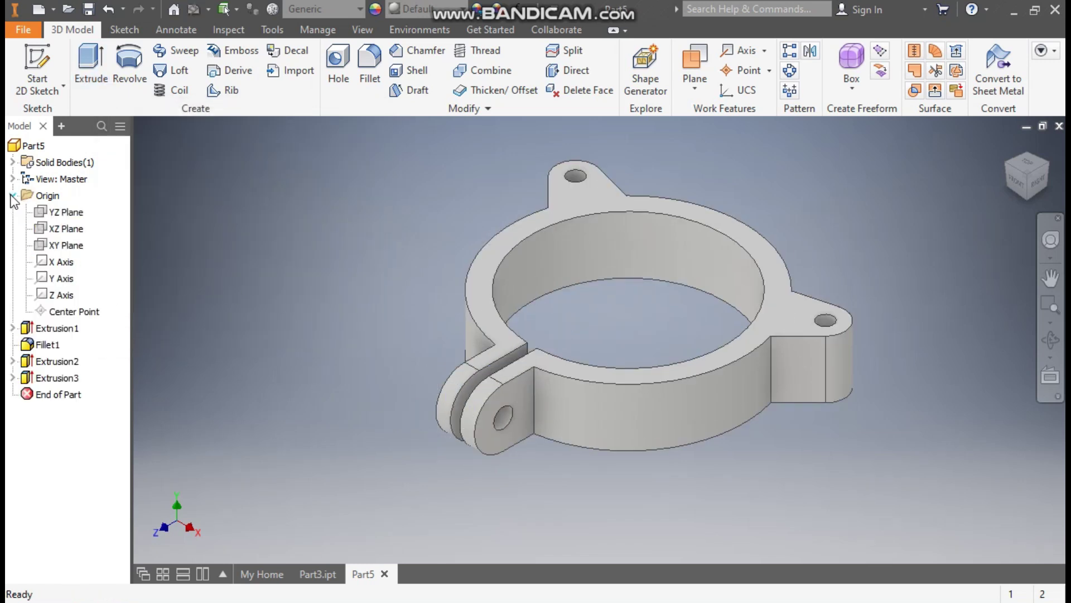
click(67, 213)
click(621, 329)
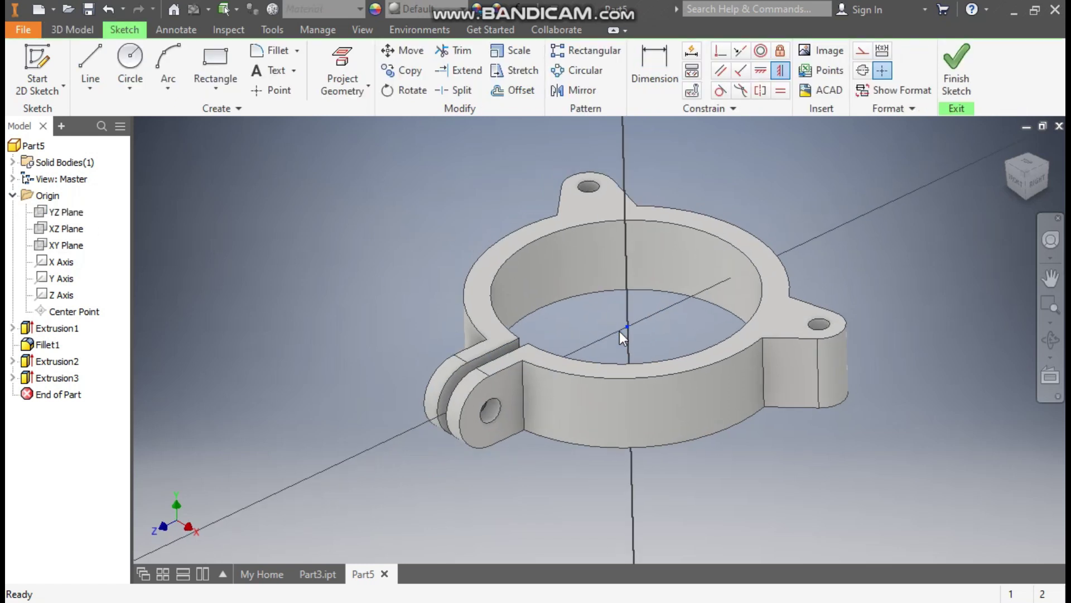
click(357, 30)
click(207, 85)
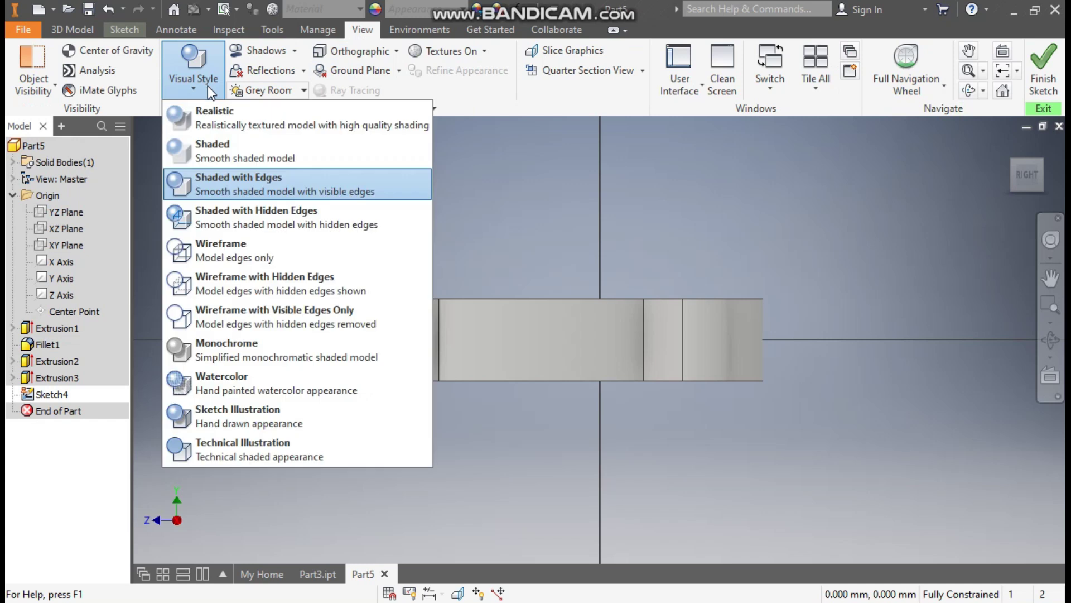
click(232, 253)
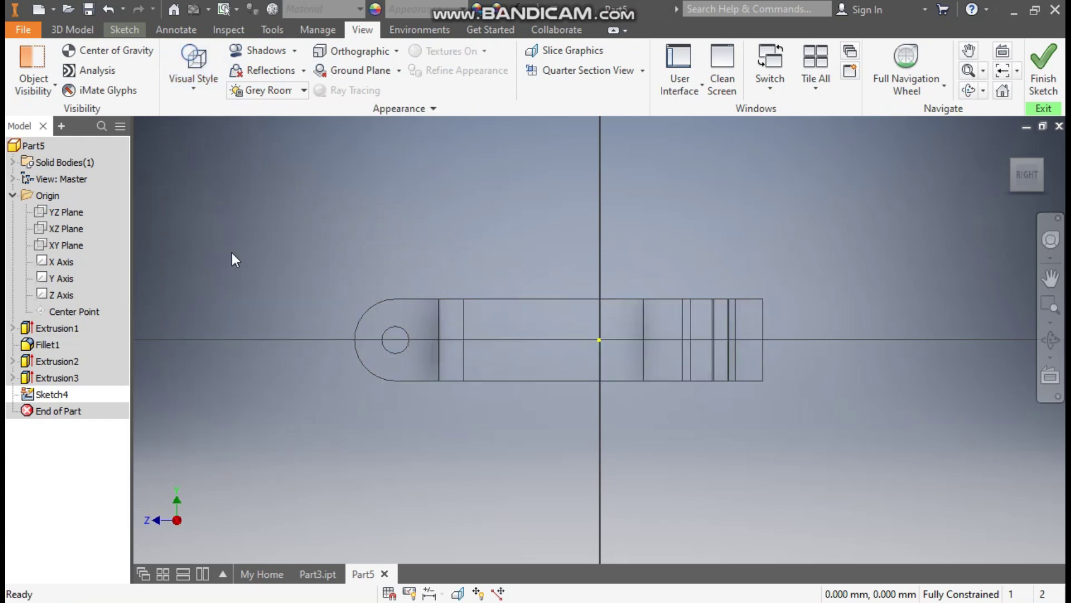
- Sketch a horizontal center-point slot centred on the origin, about 90 mm between arc centres and about 20 mm wide
click(128, 32)
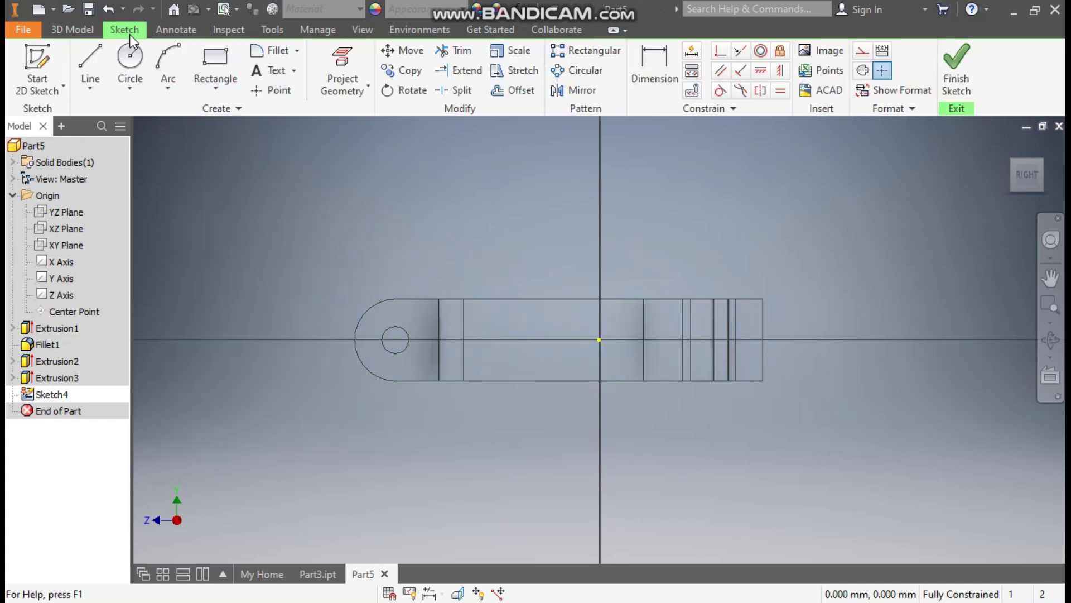
click(219, 88)
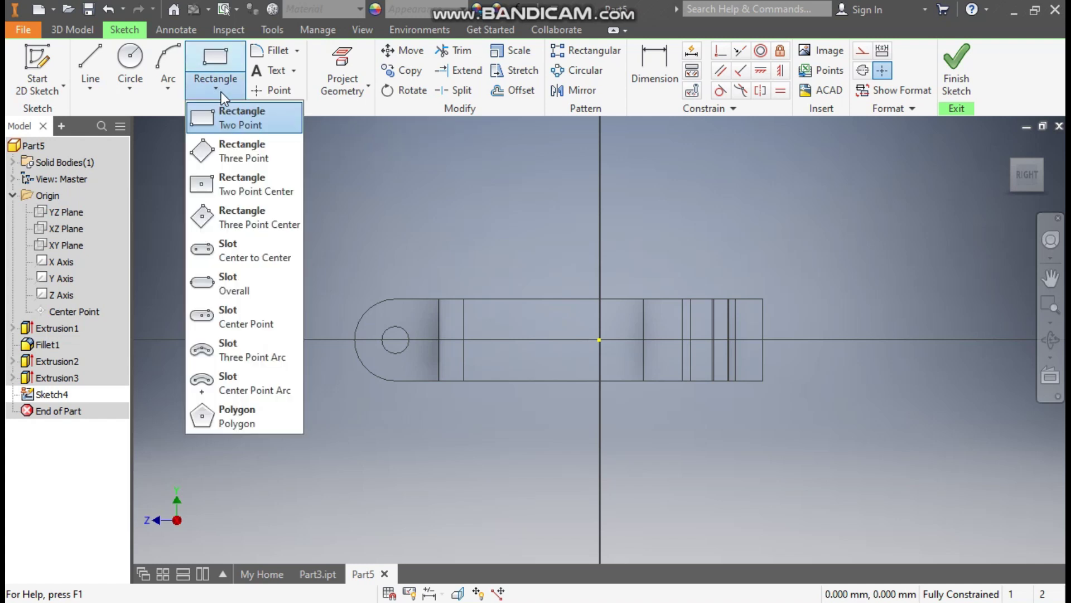
click(236, 320)
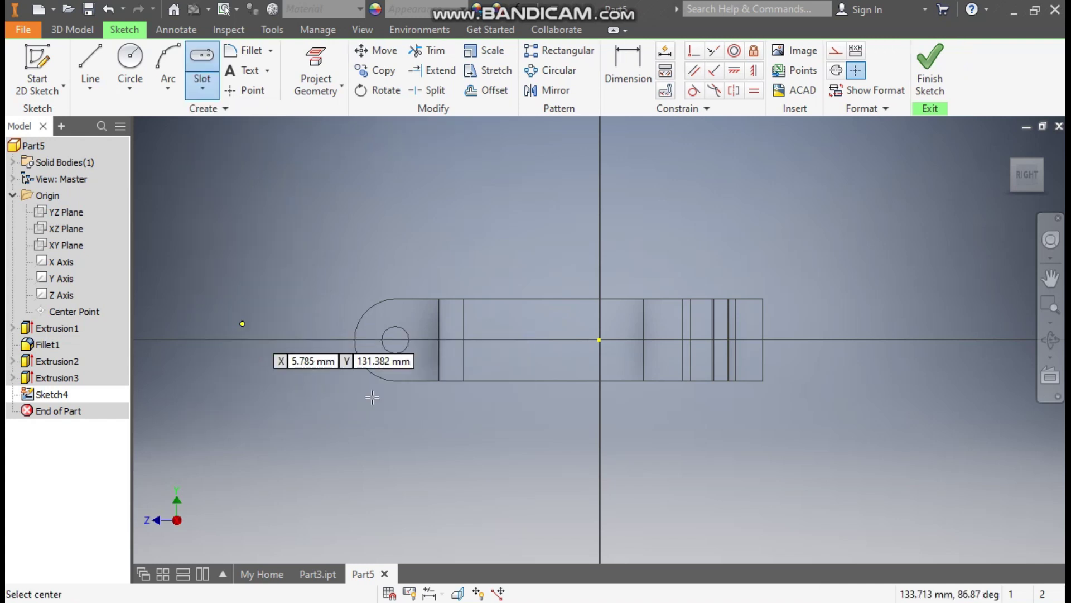
click(600, 339)
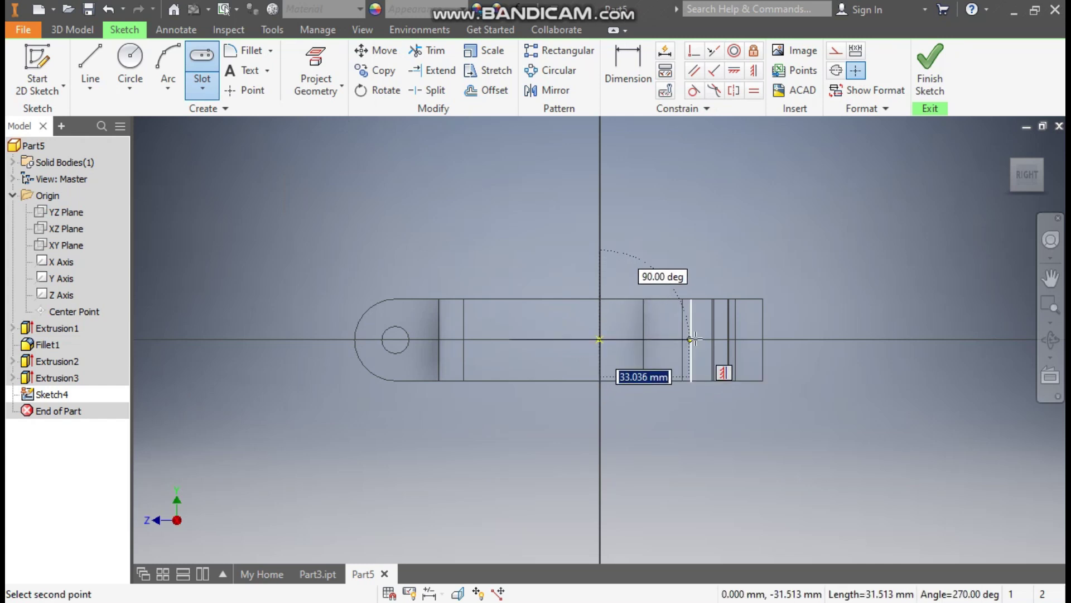
click(725, 339)
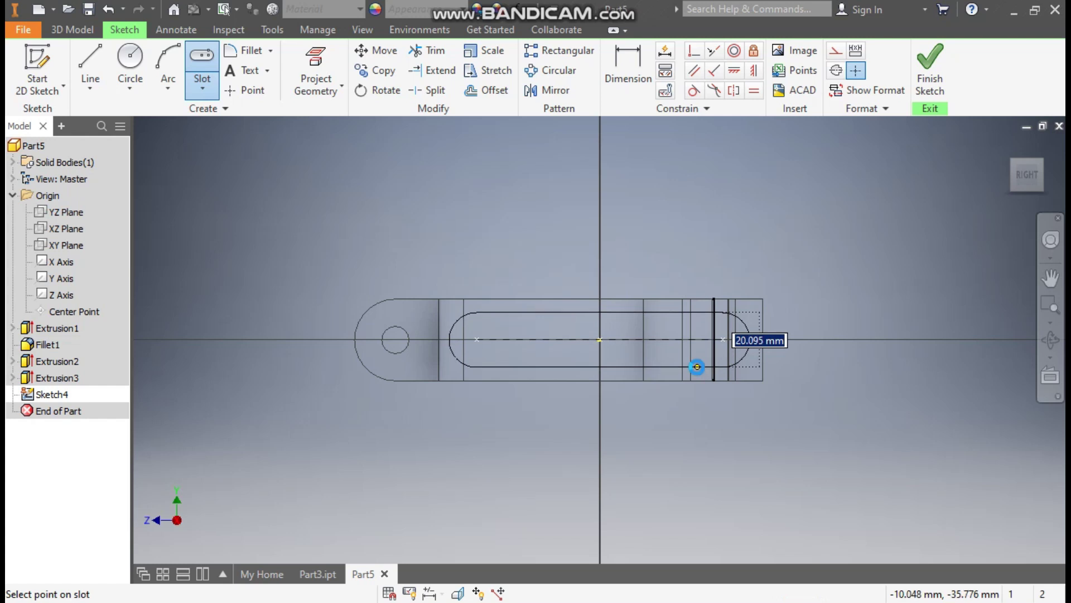
click(707, 366)
- Dimension the distance between the slot's arc centres and set it to 95 mm
click(628, 64)
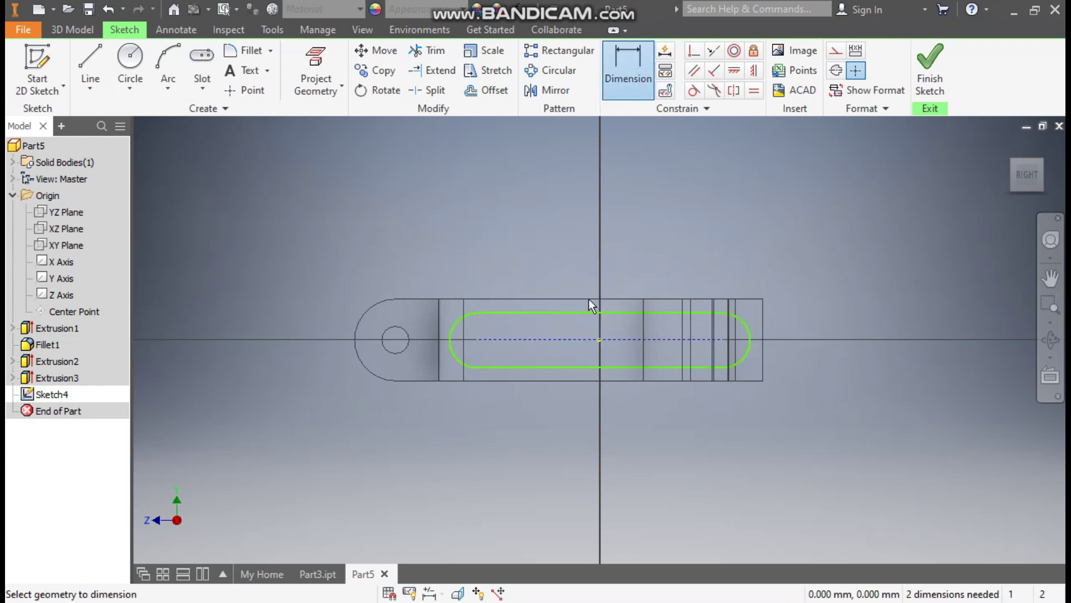
click(570, 339)
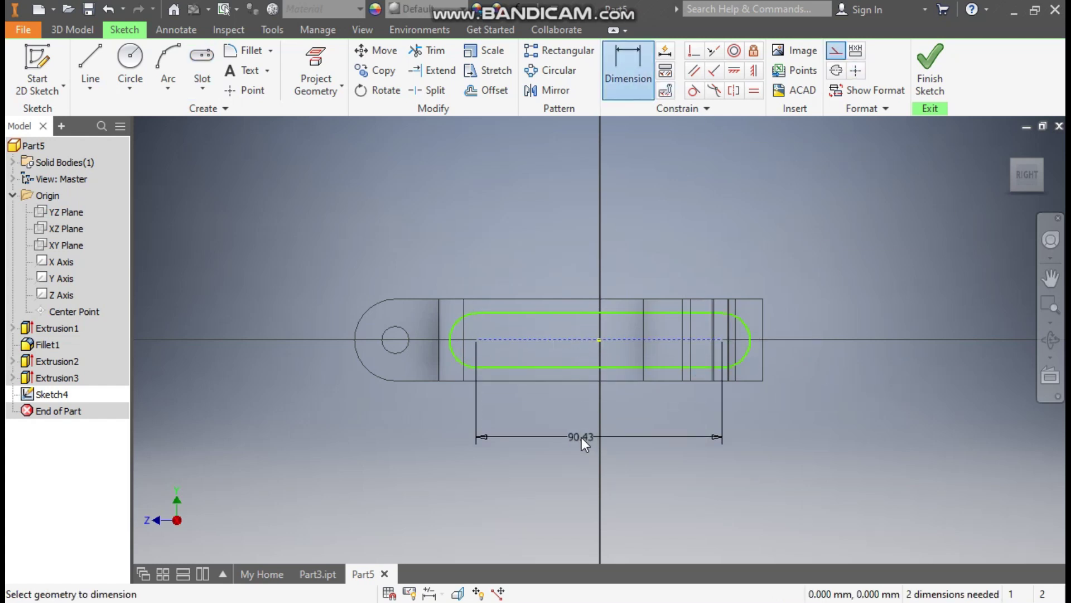
click(581, 437)
text(95)
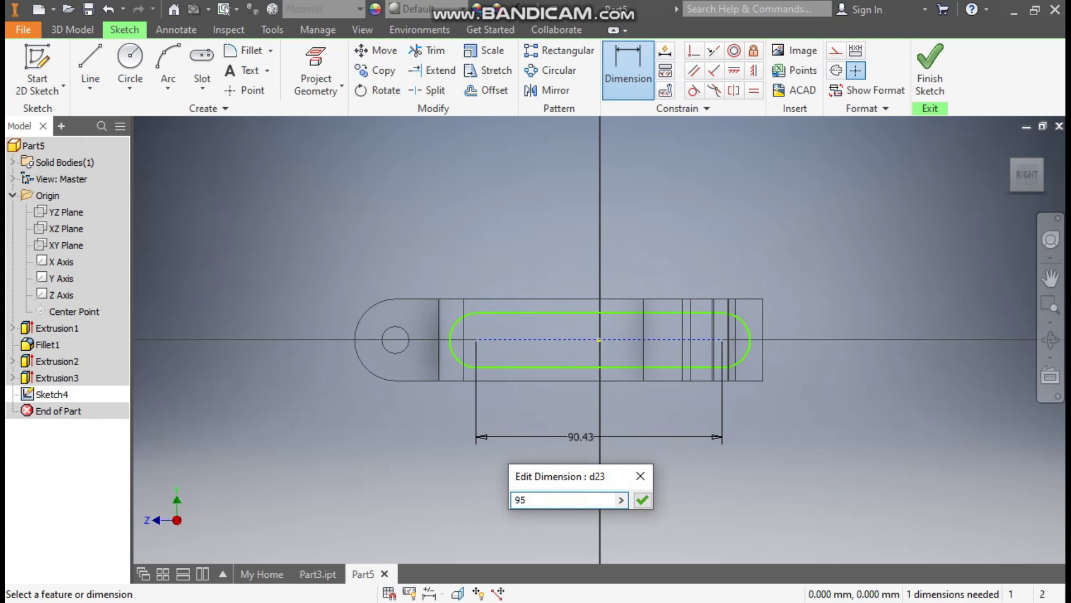
key(Return)
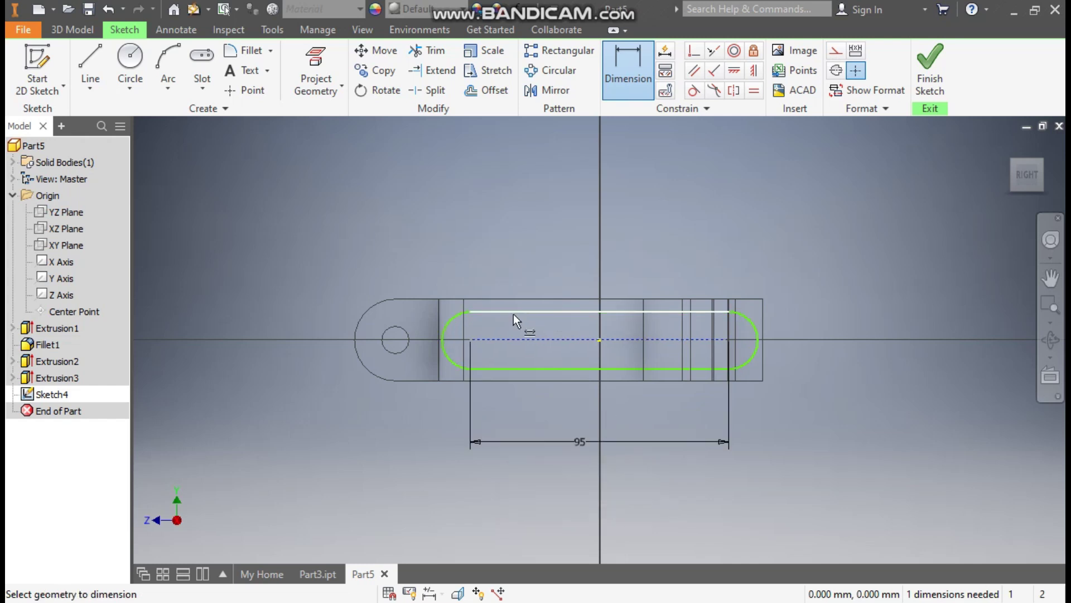
- Set the slot's end arc radius to 4.5 mm and finish the sketch
click(447, 328)
click(417, 262)
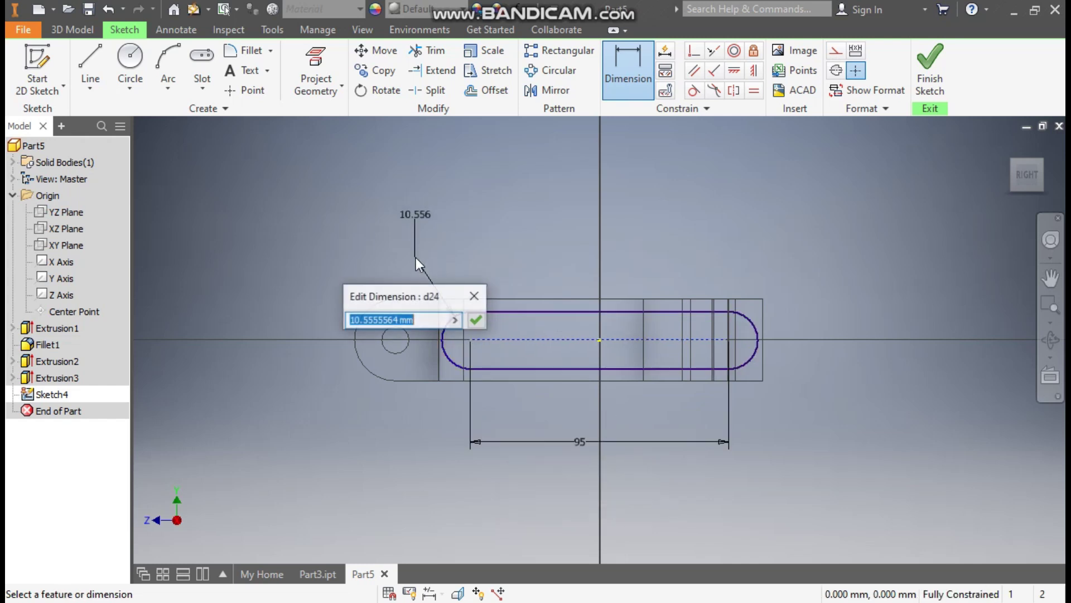
text(4.5)
key(Return)
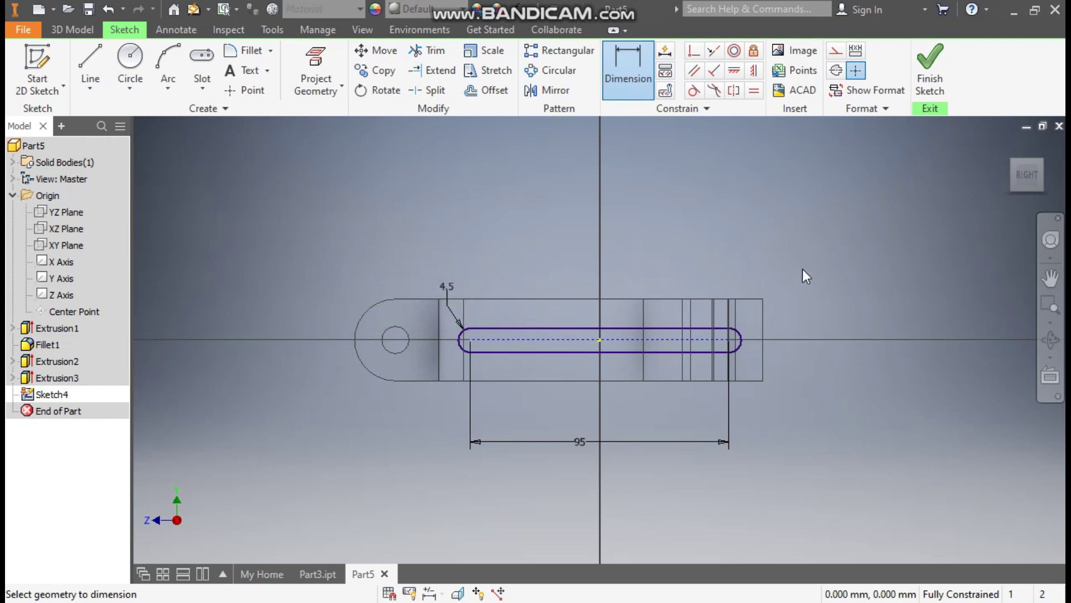
click(930, 70)
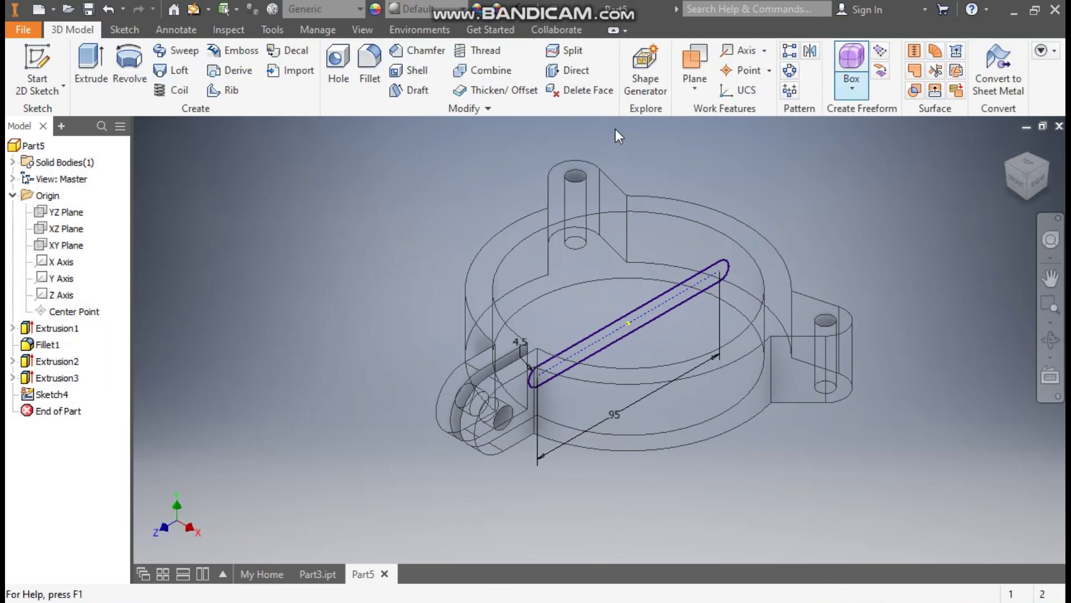
- Extrude the slot profile as a symmetric cut with All extents through the ring and lugs, restoring a shaded view with edges
click(88, 50)
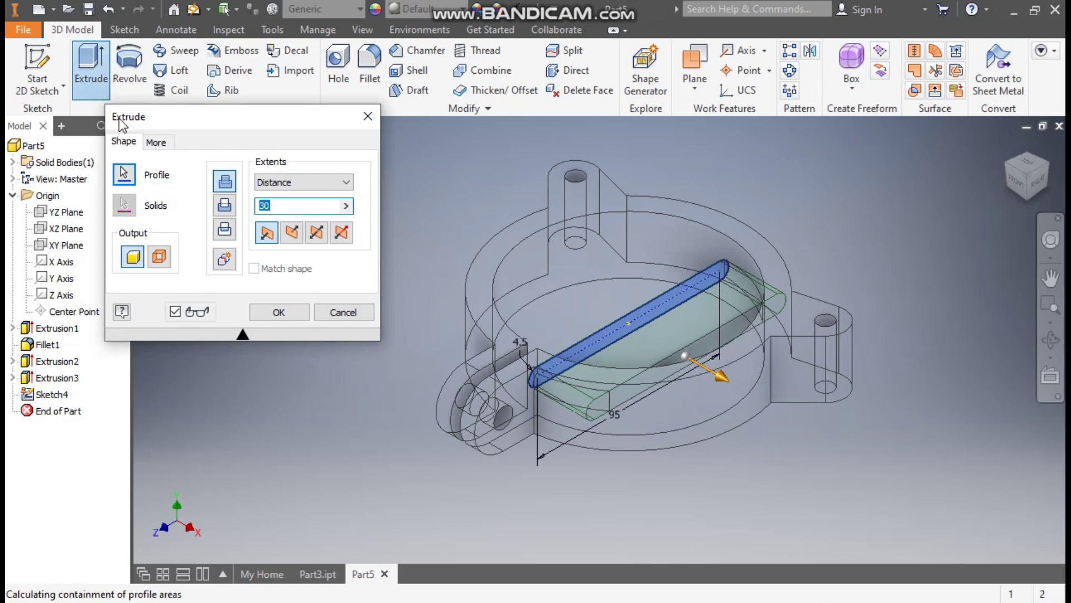
click(317, 232)
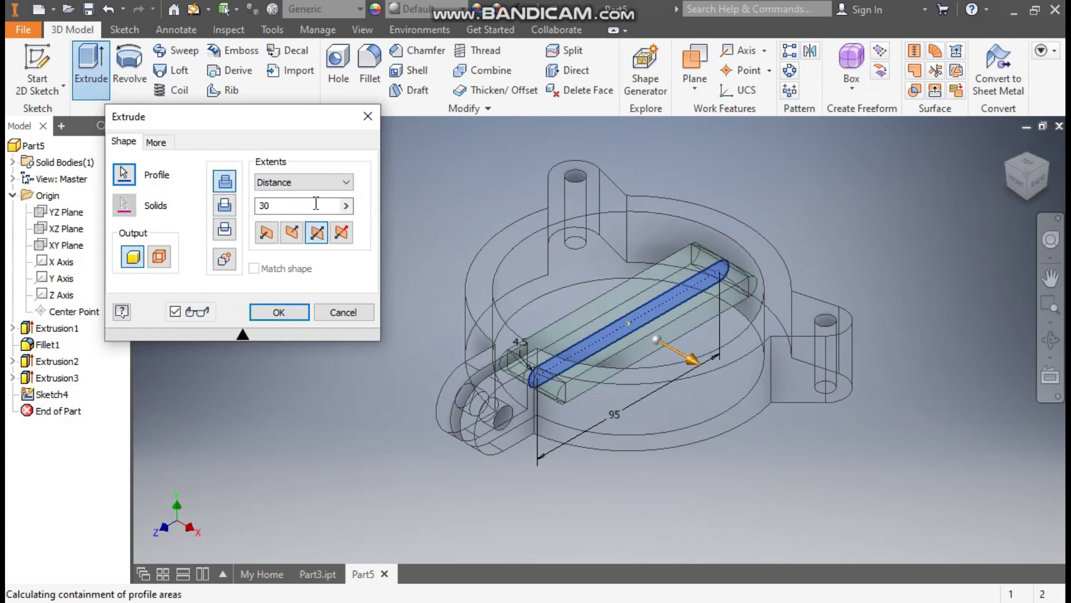
click(308, 182)
click(300, 204)
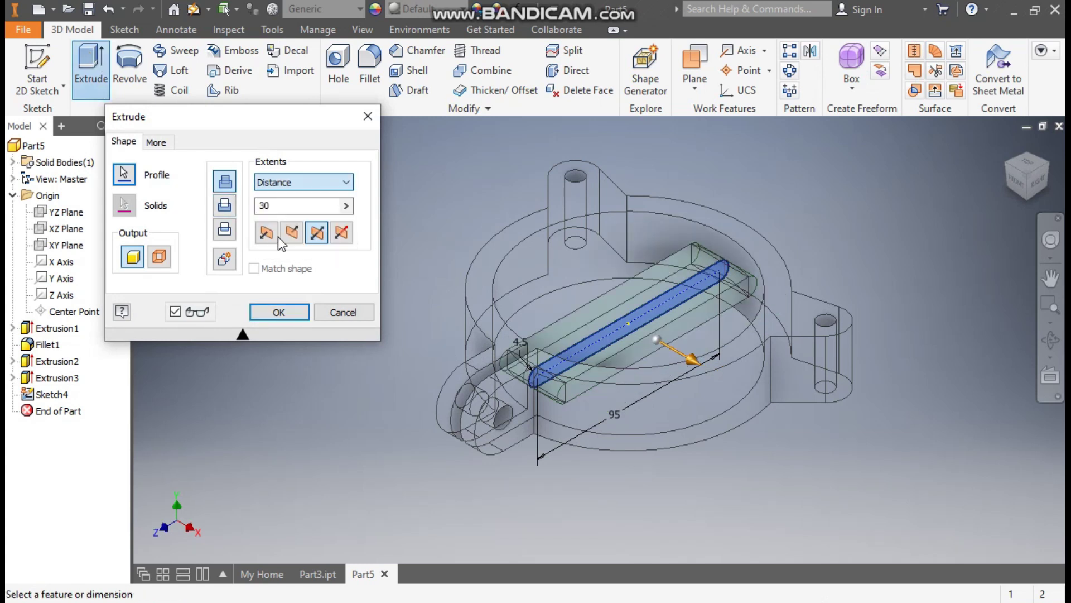
click(278, 236)
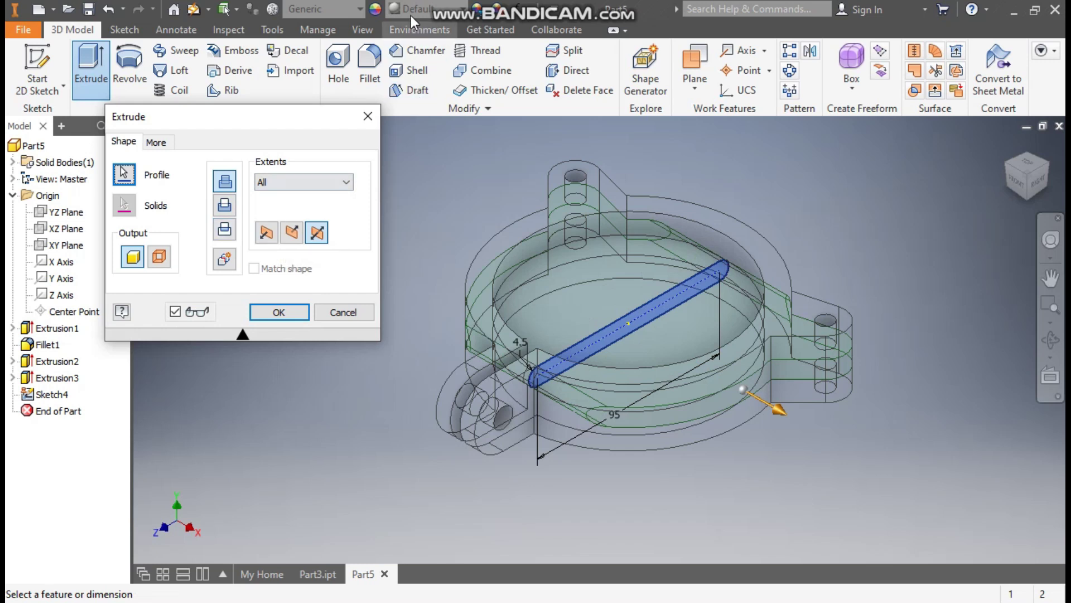
click(363, 29)
click(212, 87)
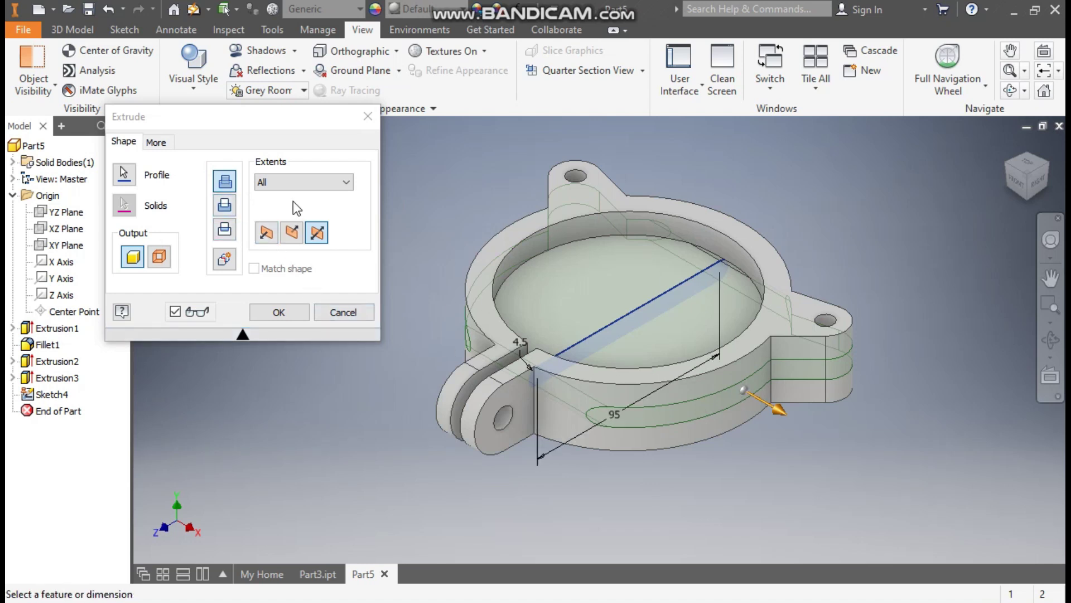
click(228, 210)
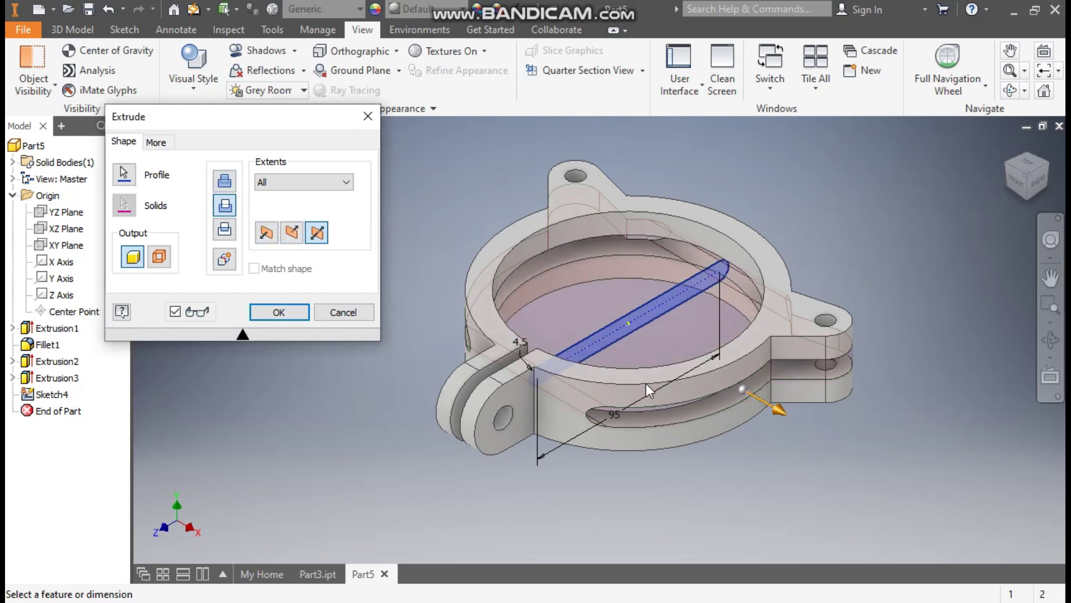
click(288, 313)
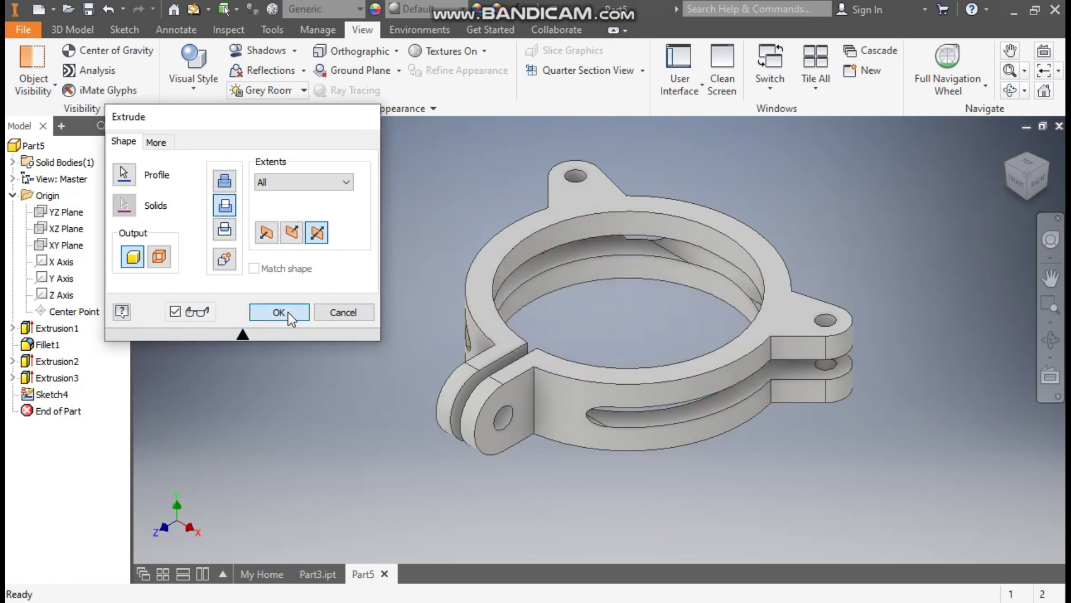
scroll(805, 277, up, 2)
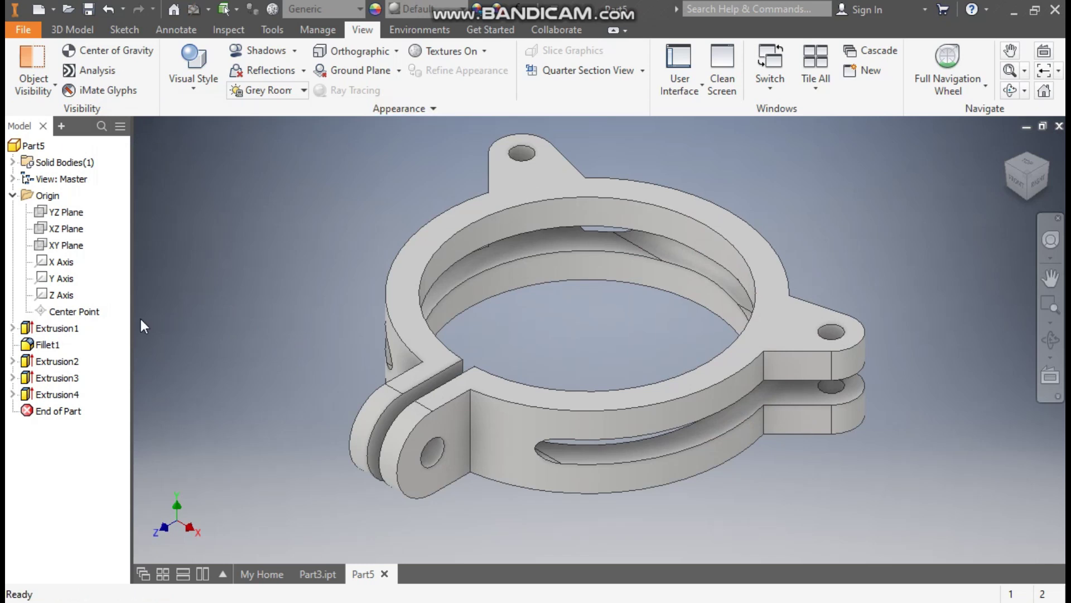
click(55, 396)
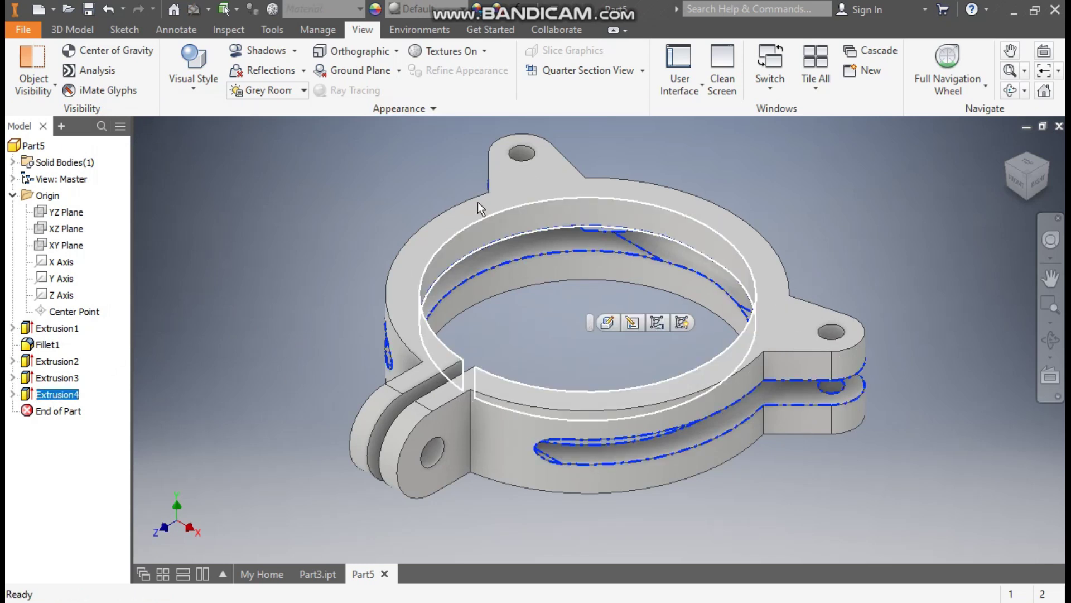
click(420, 13)
scroll(443, 279, up, 15)
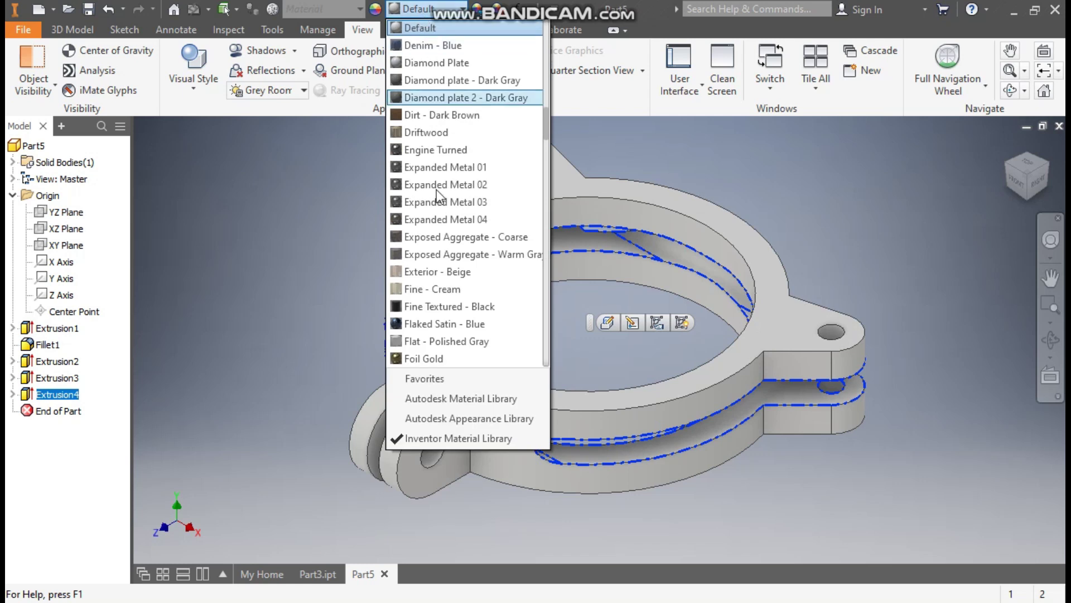
scroll(476, 216, up, 3)
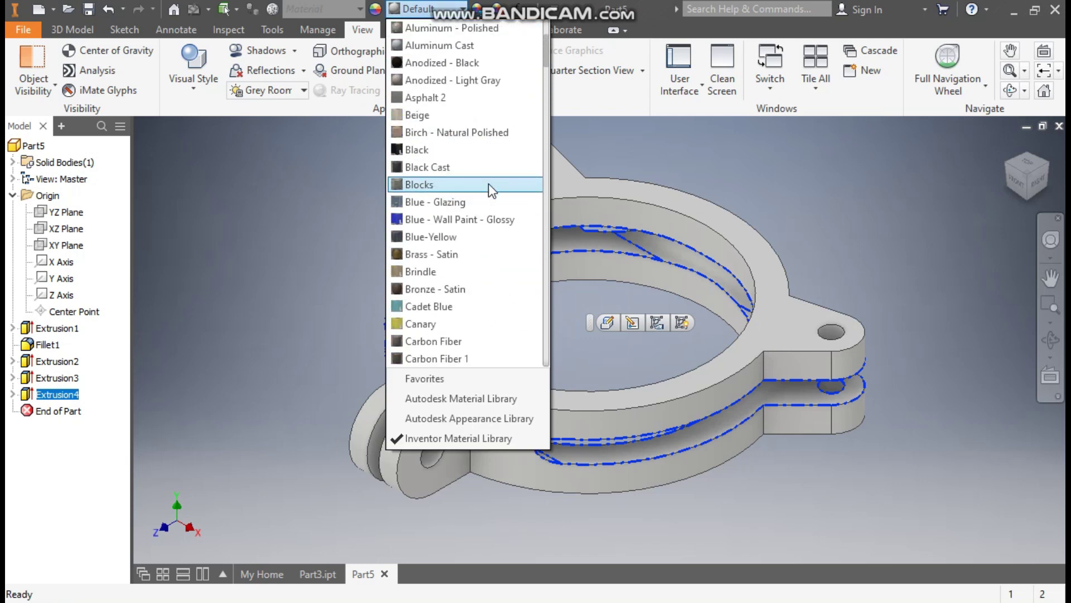
click(718, 134)
scroll(756, 171, up, 2)
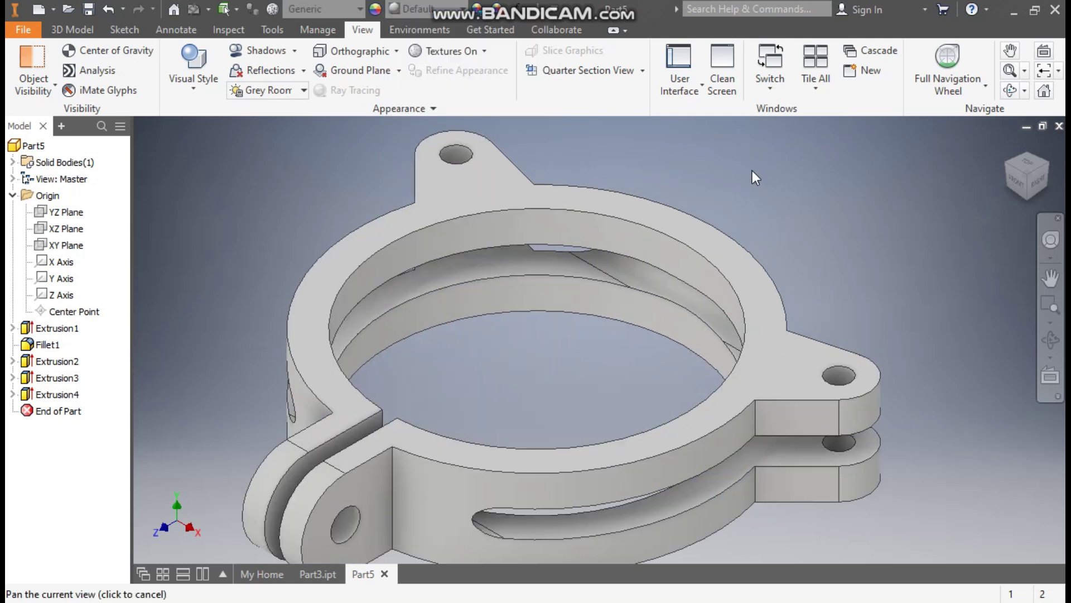
scroll(750, 170, down, 4)
- Apply the Blue - Wall Paint - Glossy appearance to the whole part
click(424, 9)
scroll(434, 169, up, 7)
scroll(434, 168, up, 8)
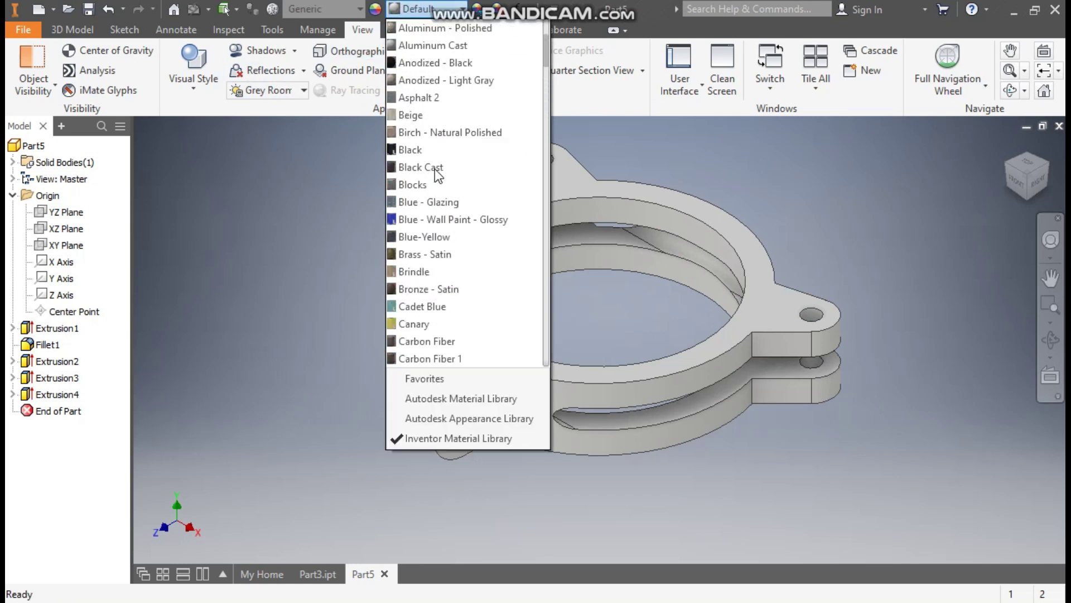
click(434, 271)
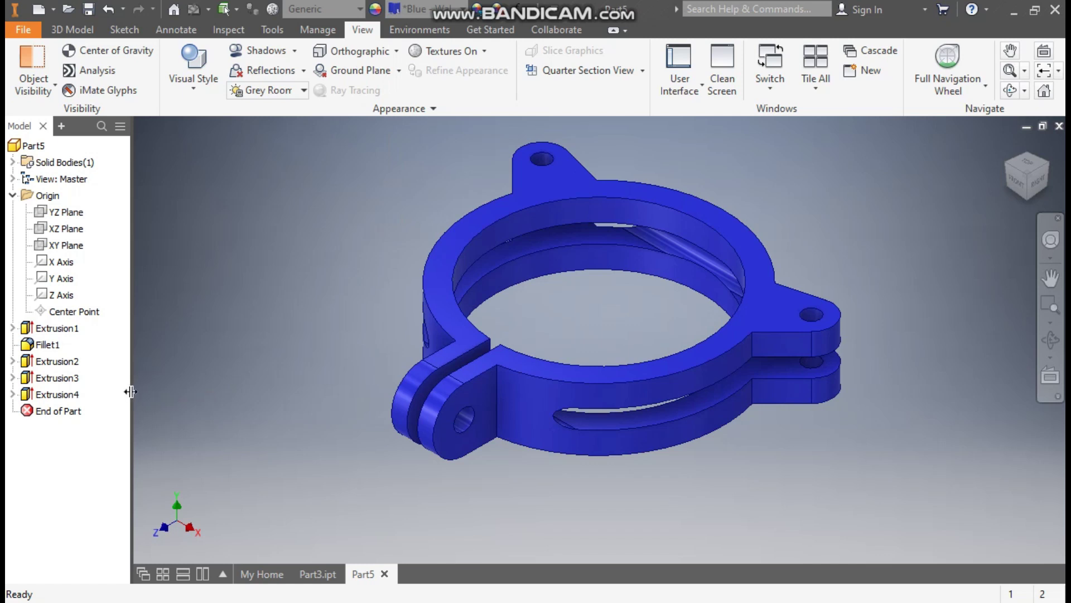
- Apply the Aluminum - Flat appearance to the side slot's extruded cut and clear the selection
click(65, 396)
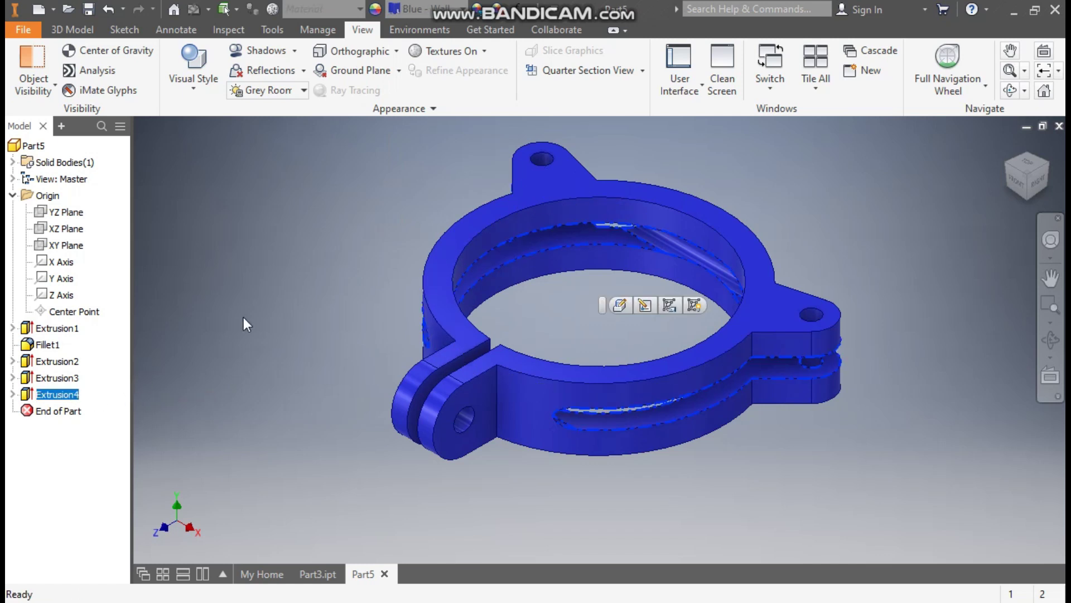
click(440, 14)
scroll(455, 195, up, 6)
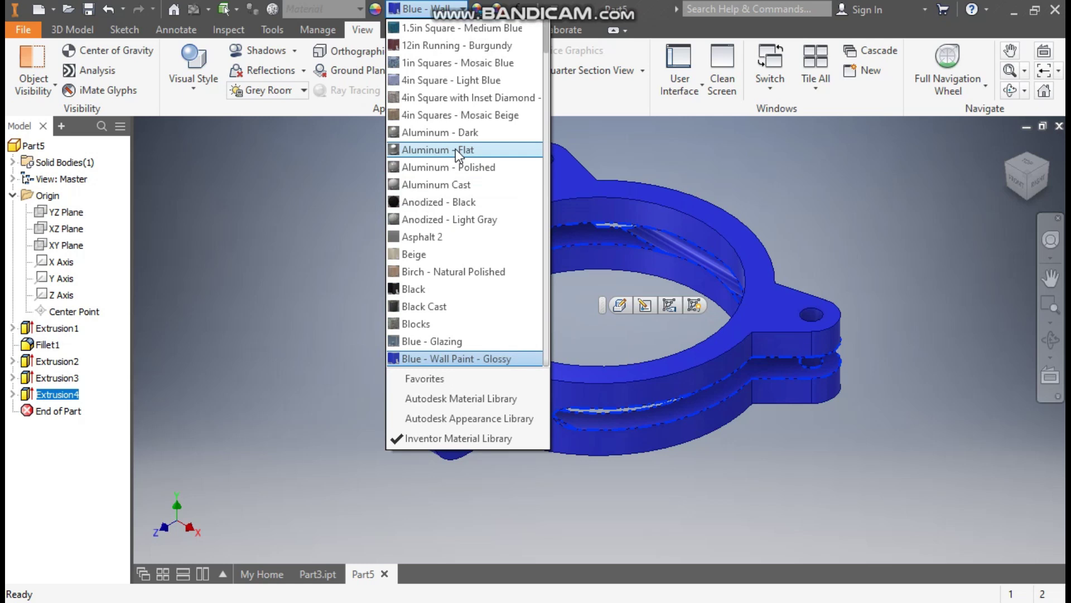
click(455, 148)
click(311, 241)
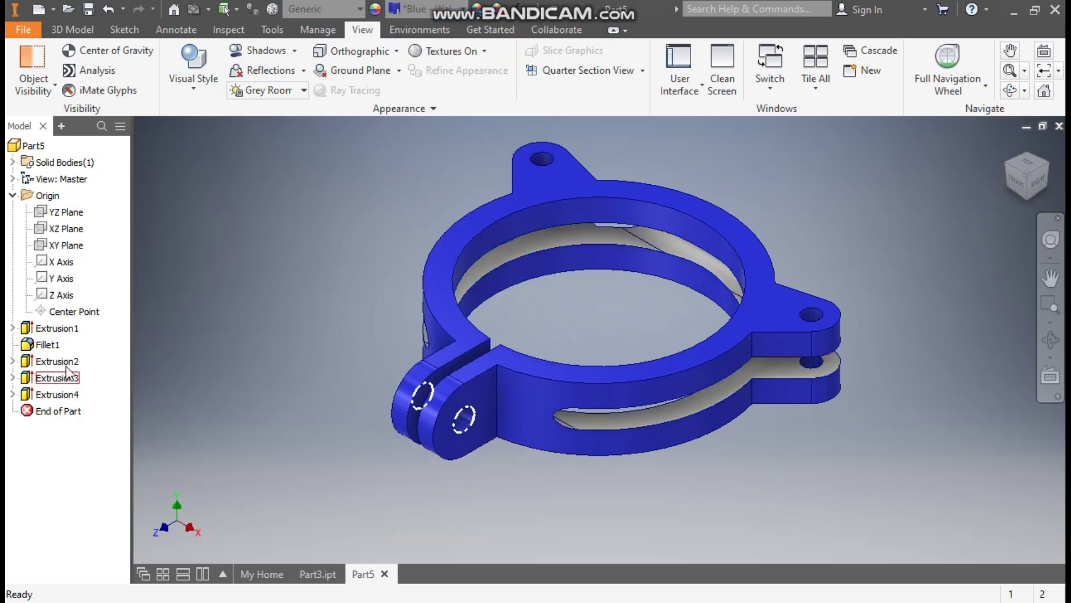
- Apply a light grey metal appearance to the cross-hole feature through the split tab
click(64, 363)
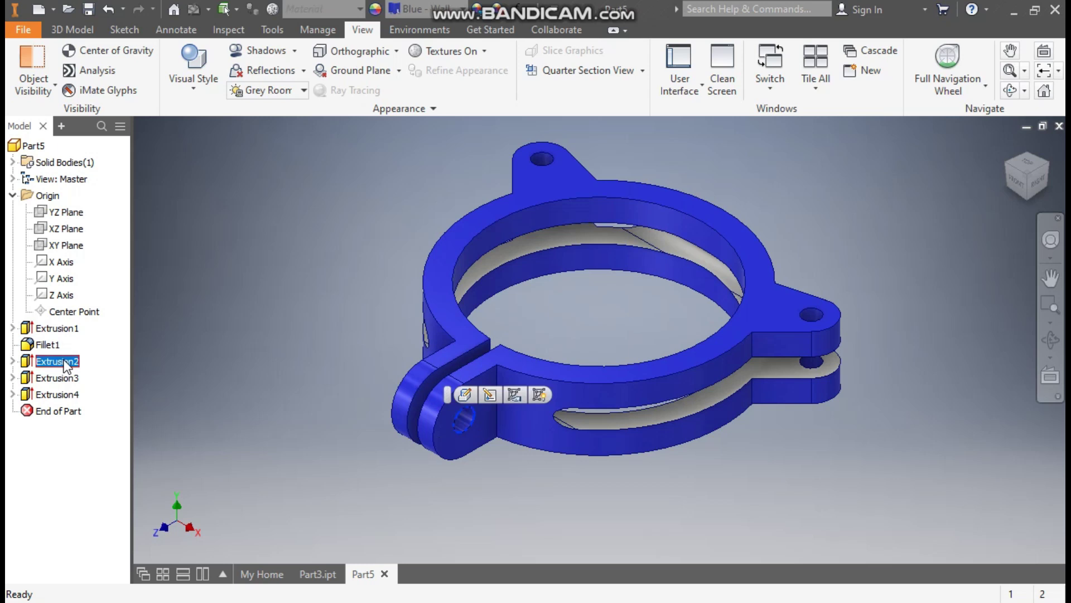
click(427, 9)
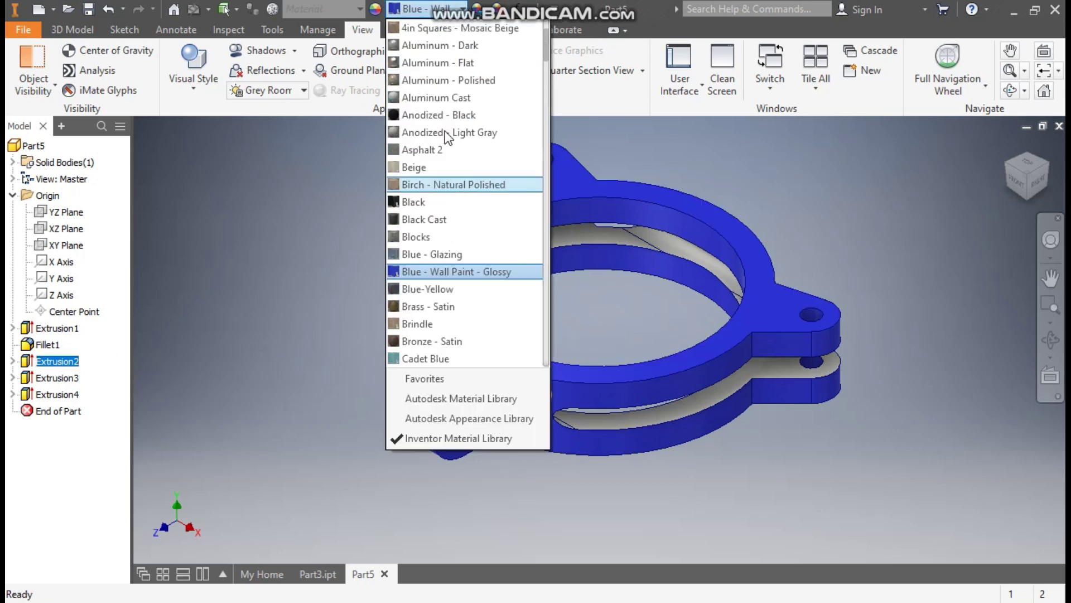
click(459, 137)
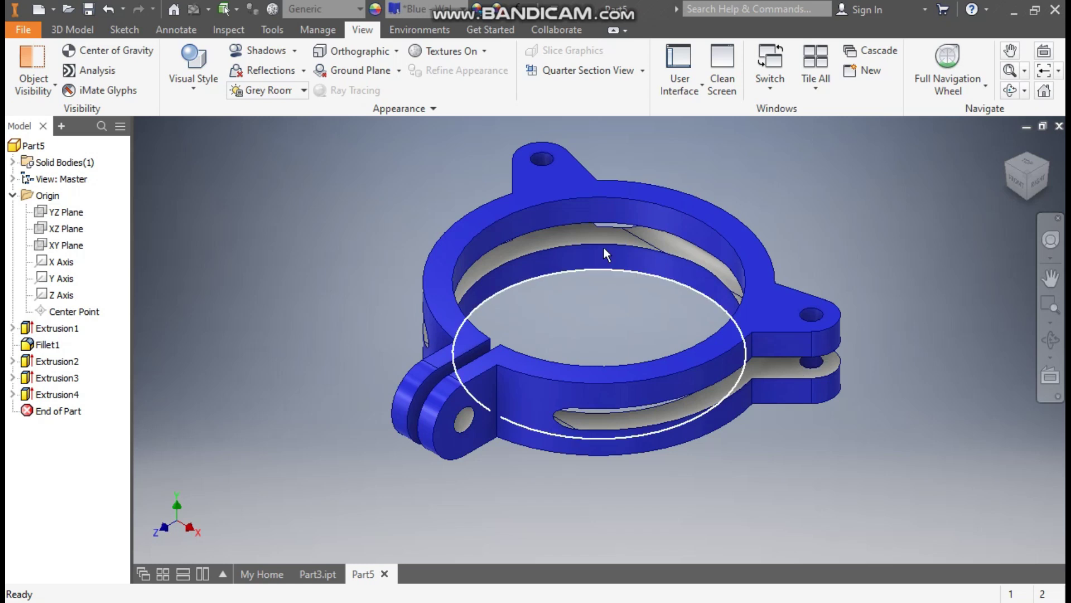
- Select the inner faces of the holes in both slotted mounting lugs and apply the Aluminum - Flat appearance to them
scroll(546, 162, down, 5)
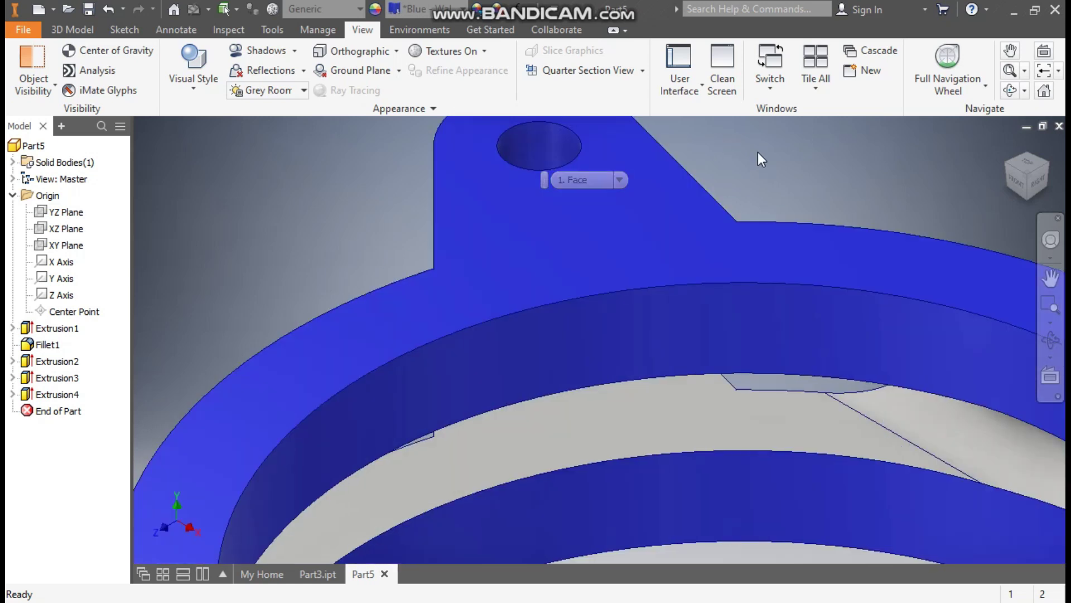
click(546, 144)
scroll(704, 201, up, 5)
scroll(725, 279, down, 5)
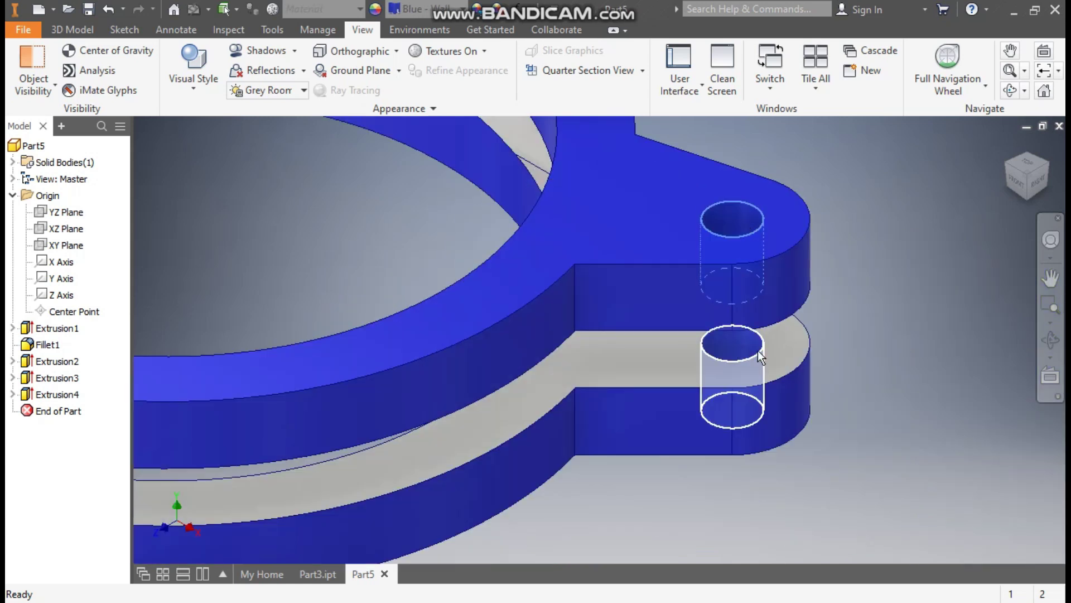
scroll(723, 276, up, 5)
shift+middle_drag(723, 276, 697, 301)
scroll(581, 243, down, 5)
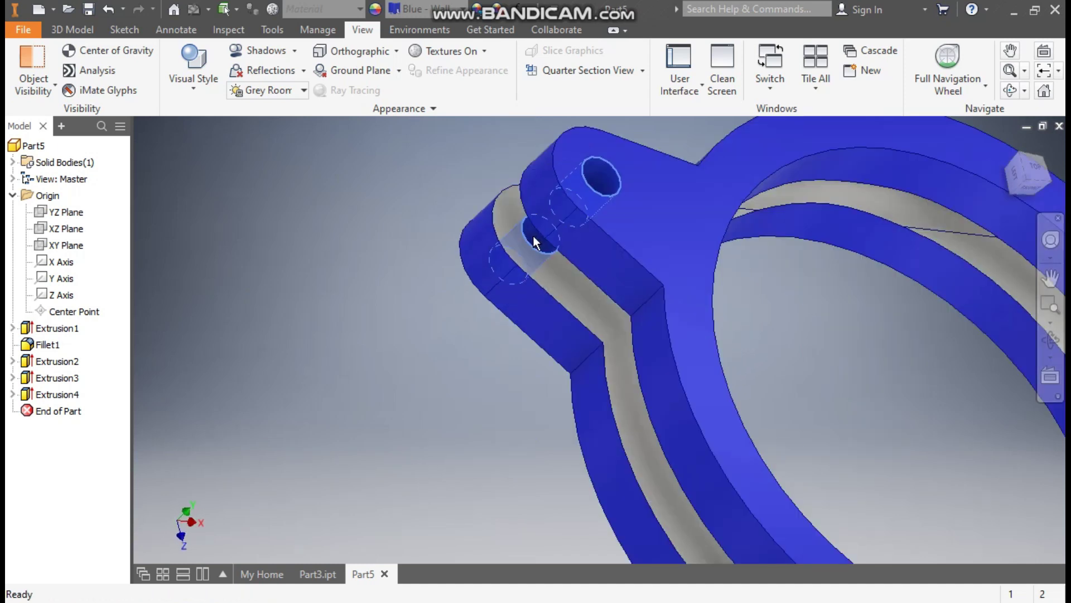
scroll(458, 185, up, 5)
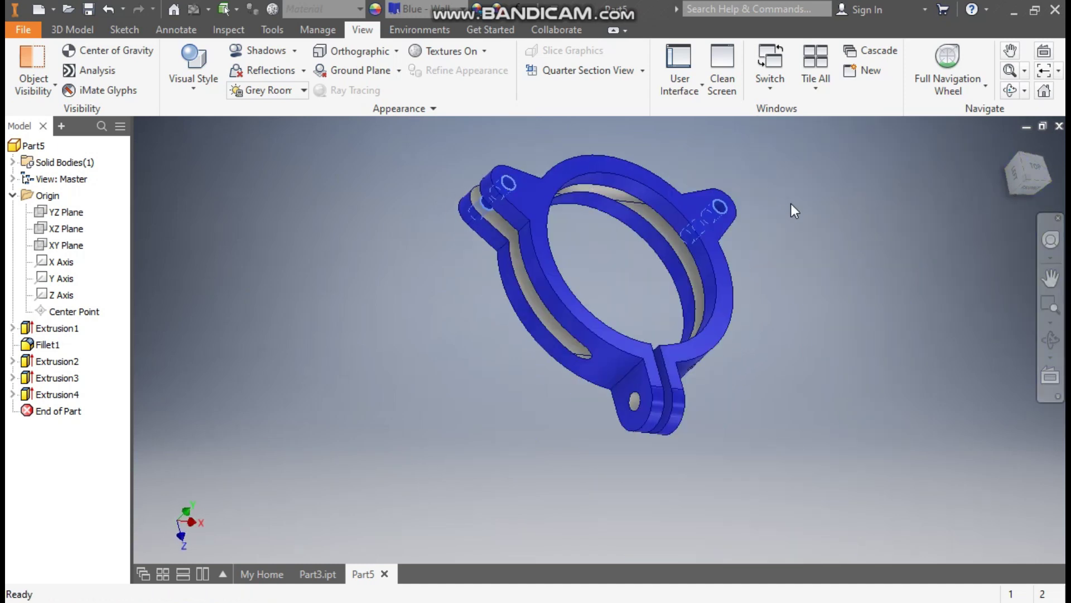
click(423, 9)
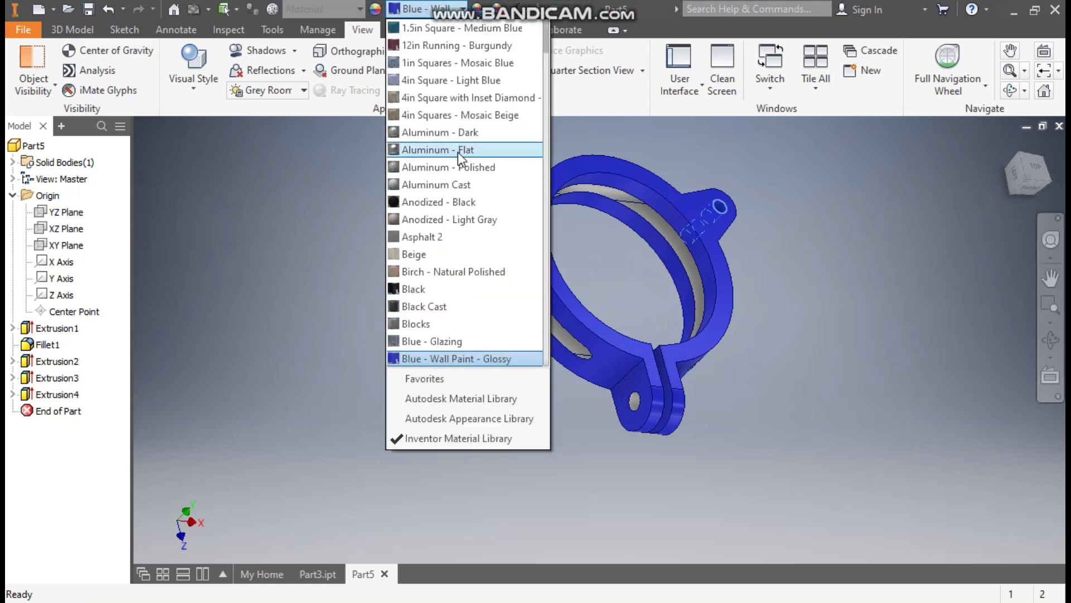
click(457, 151)
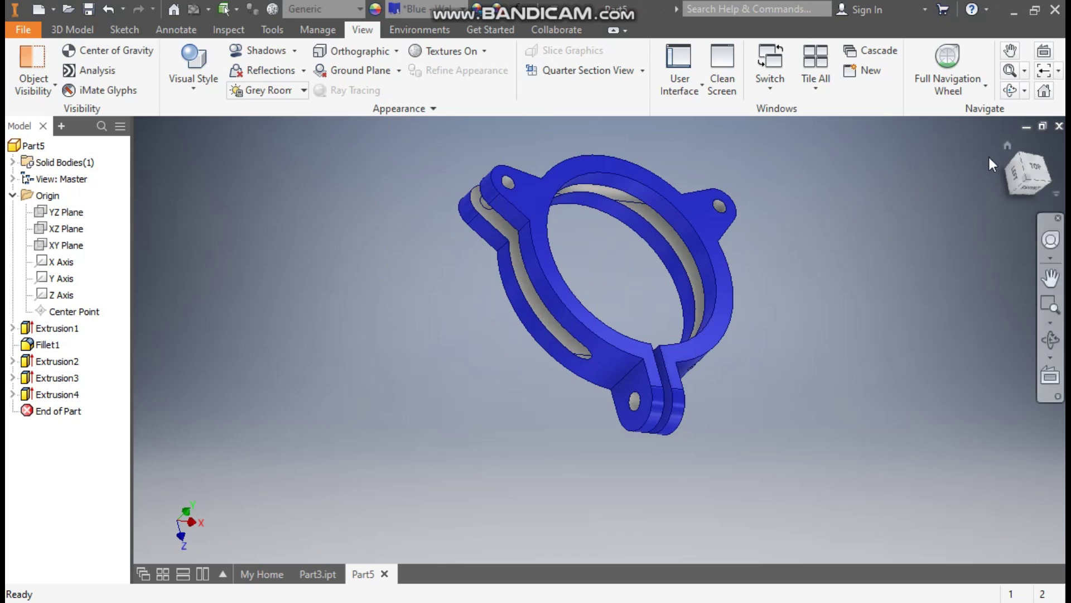
click(1008, 146)
key(F2)
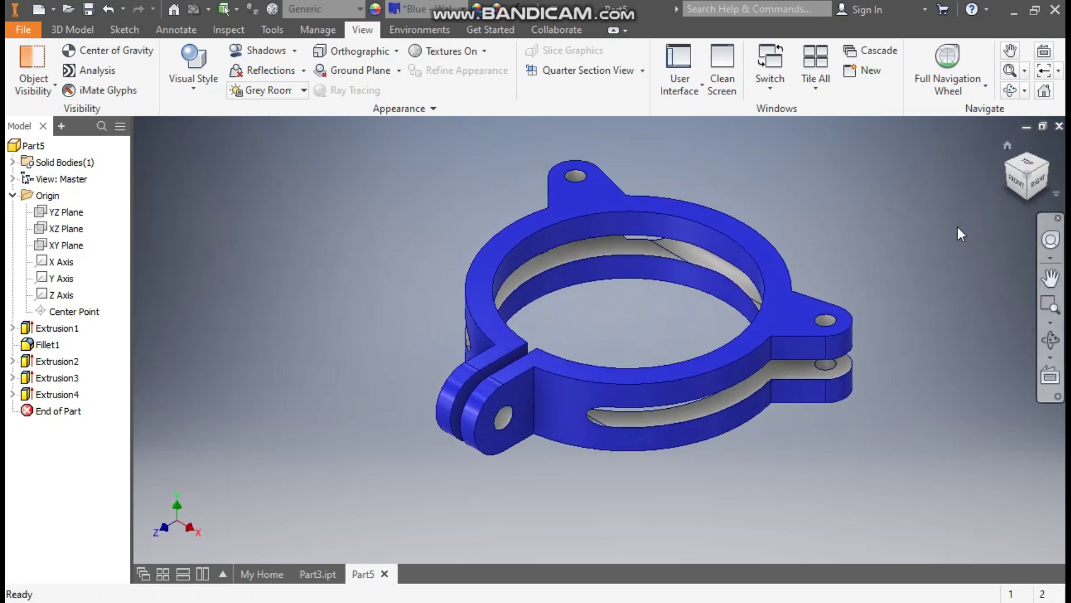
drag(807, 226, 833, 211)
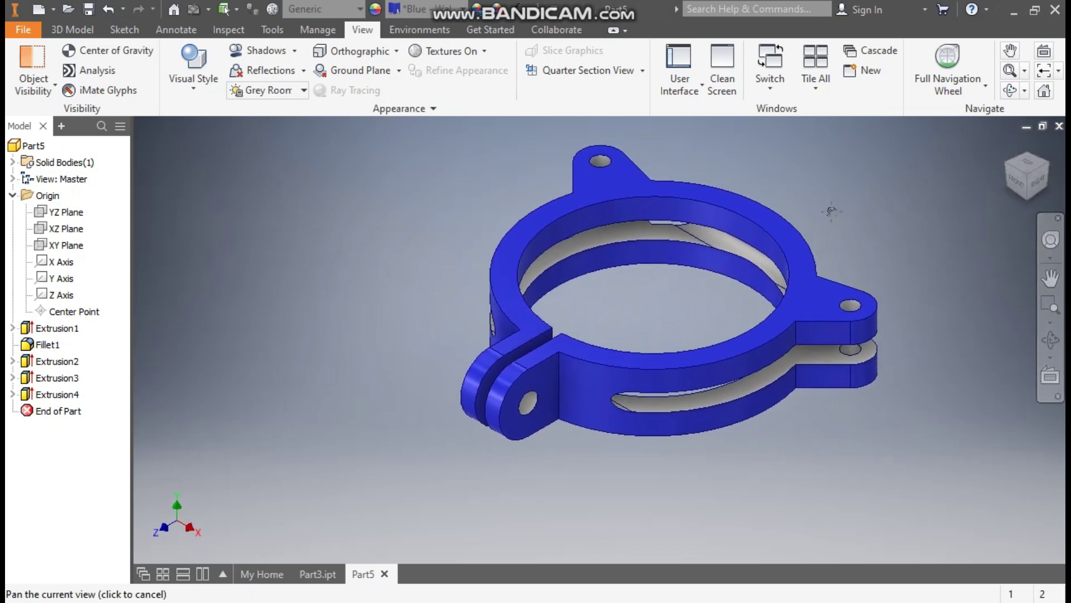
key(Escape)
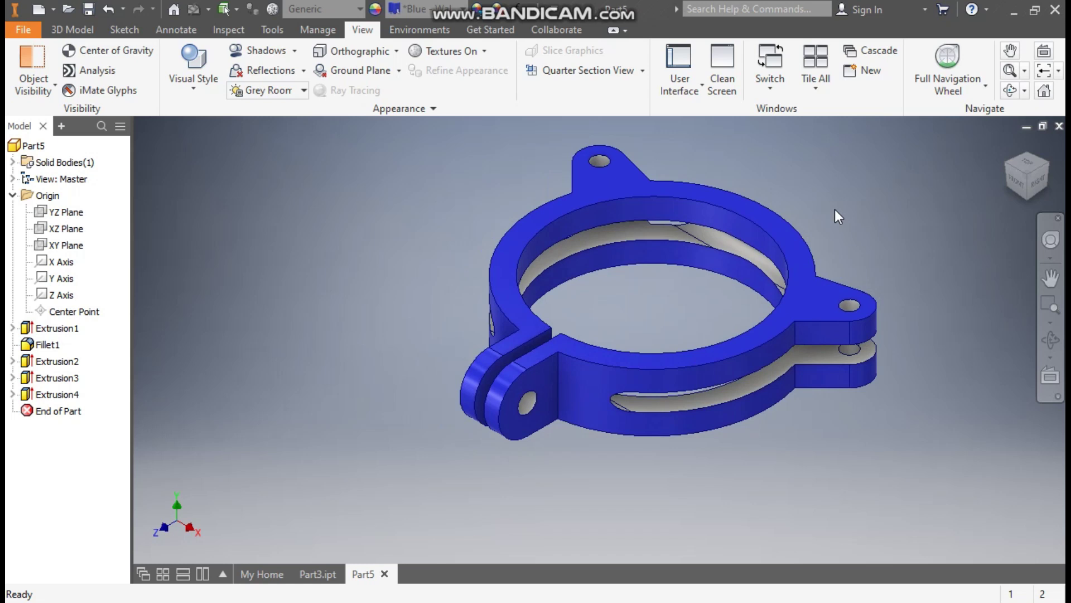